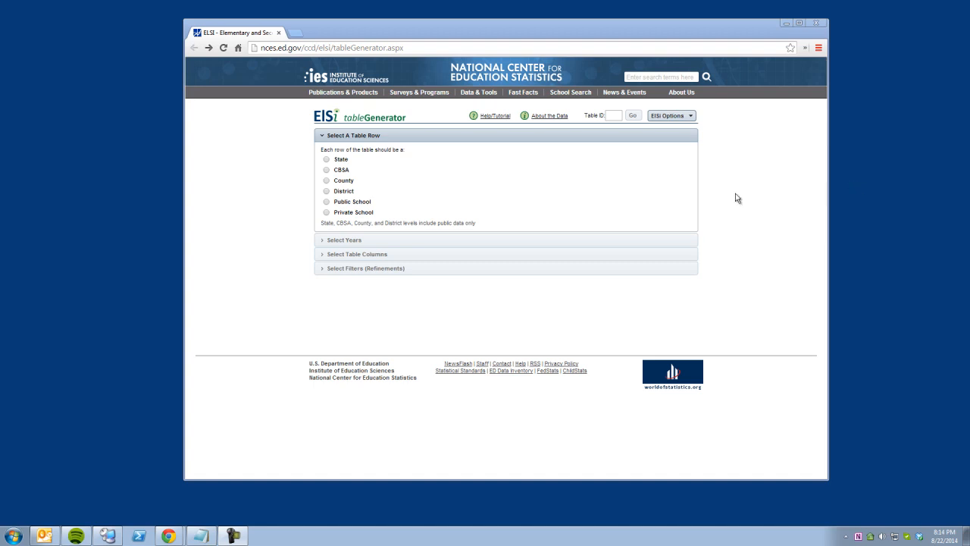
Make states the table rows, tick school years 2004-05 through 2010-11, and show enrollment-by-grade, race and gender columns.
click(326, 161)
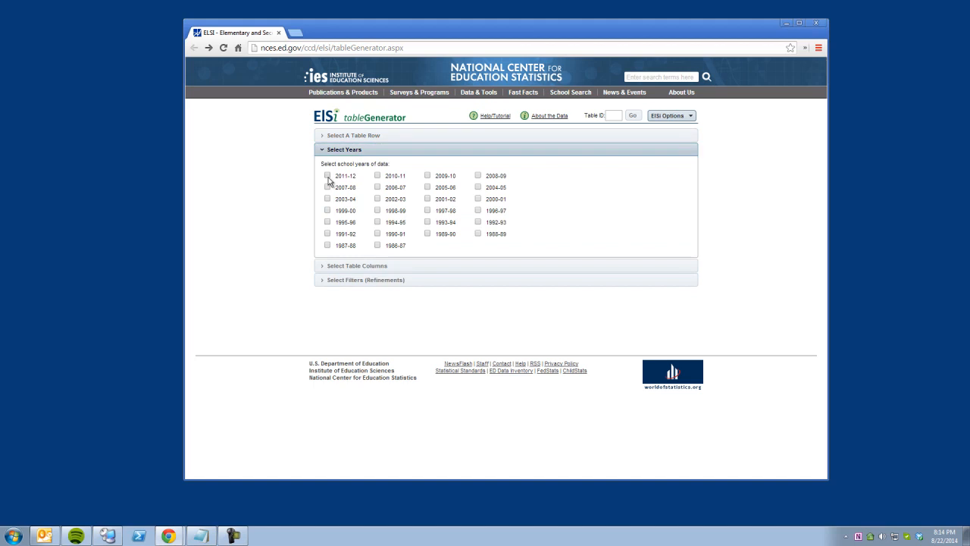
click(377, 176)
click(428, 177)
click(478, 177)
click(329, 188)
click(378, 188)
click(427, 188)
click(478, 188)
click(361, 265)
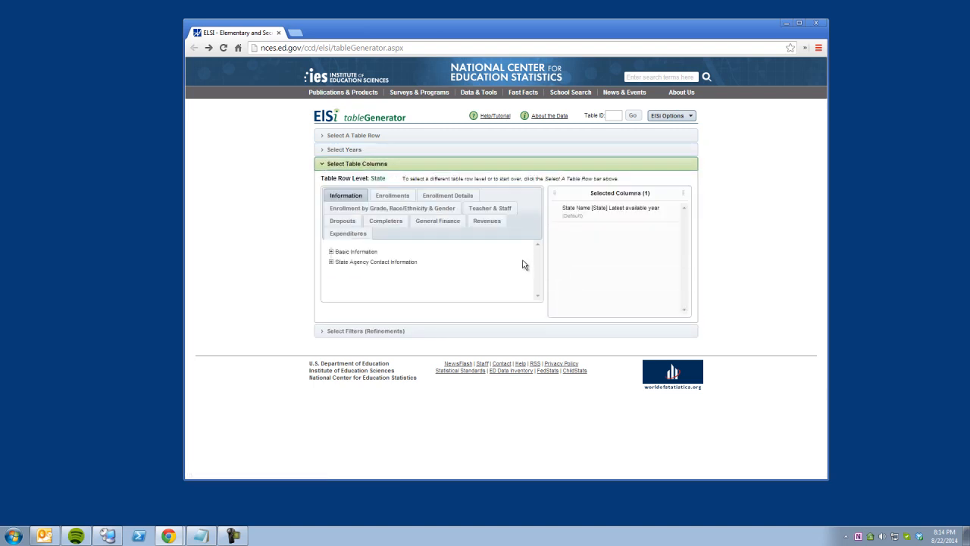
click(417, 209)
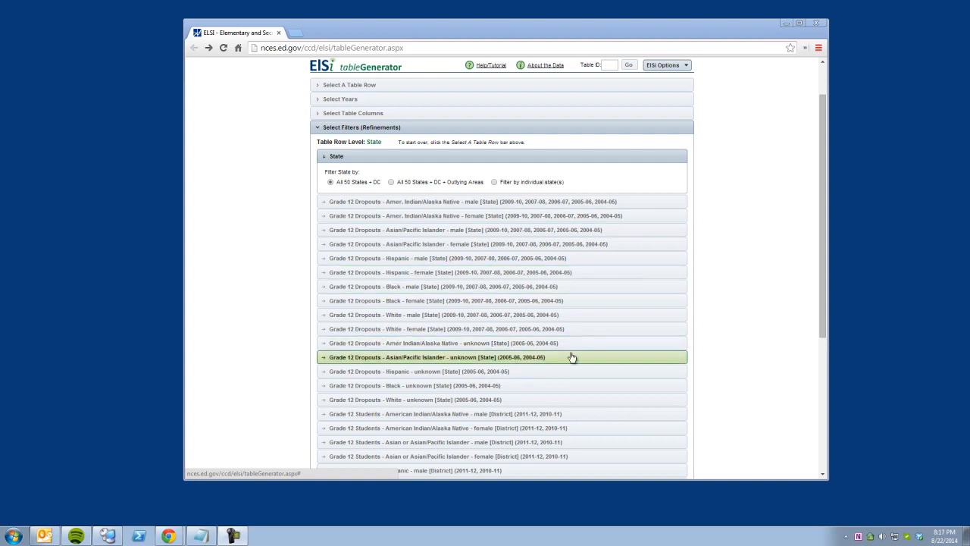
Create the table of Grade 12 student counts by race and gender for all 51 states.
scroll(722, 356, down, 1)
scroll(720, 353, down, 3)
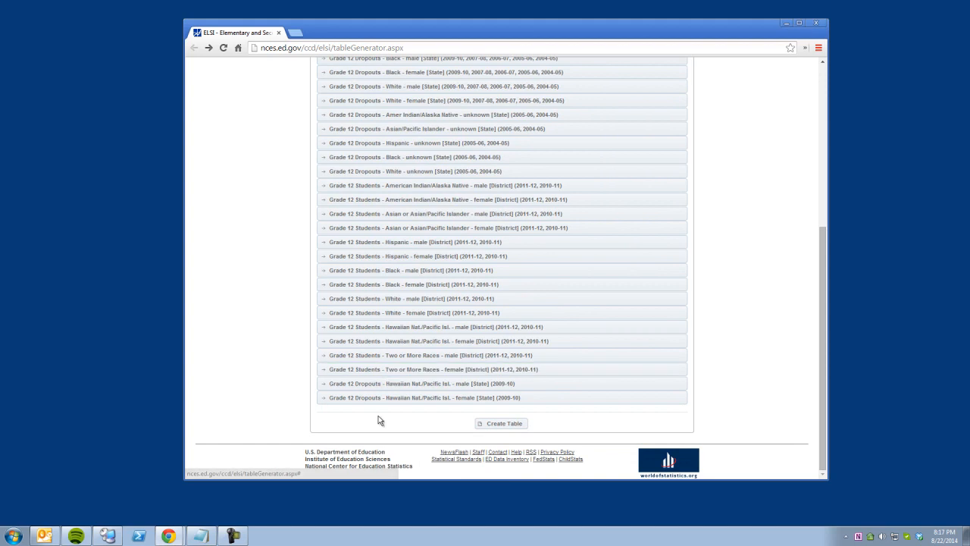
scroll(509, 429, up, 6)
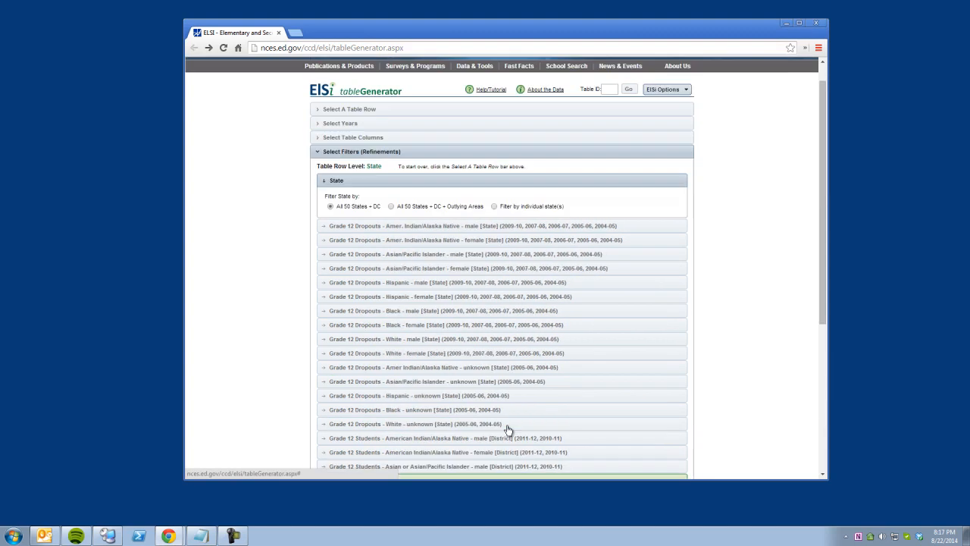
scroll(509, 427, down, 6)
click(509, 427)
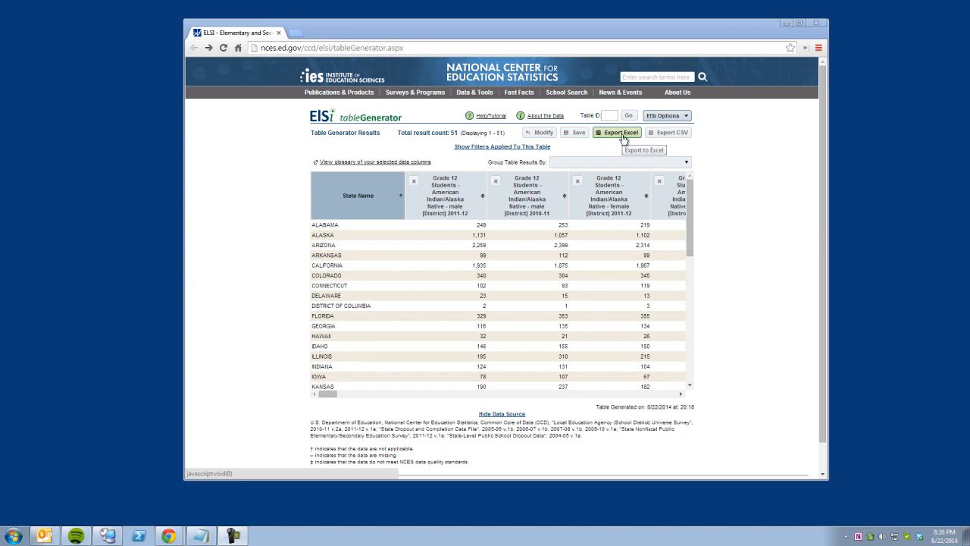
Export the results as CSV, download the zip file, and show it in its folder.
click(673, 133)
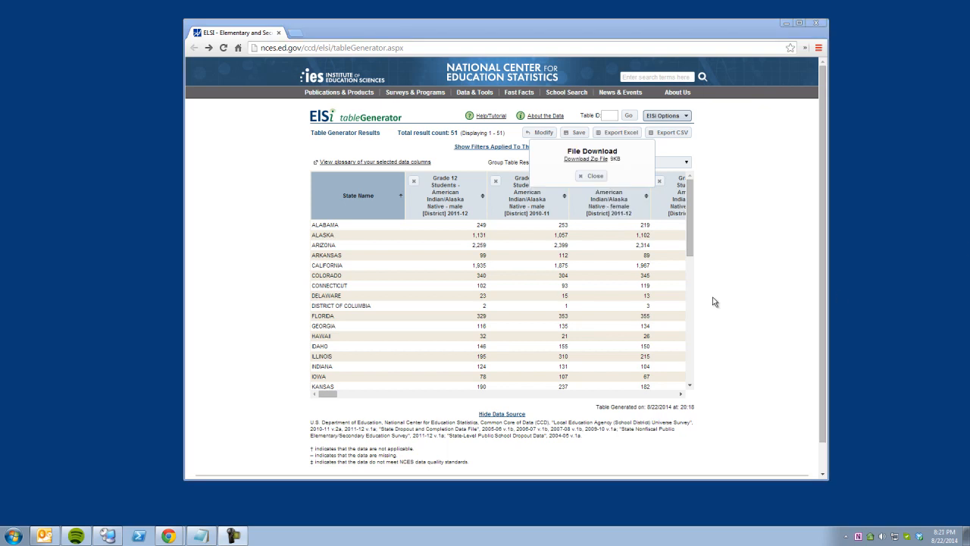
click(591, 160)
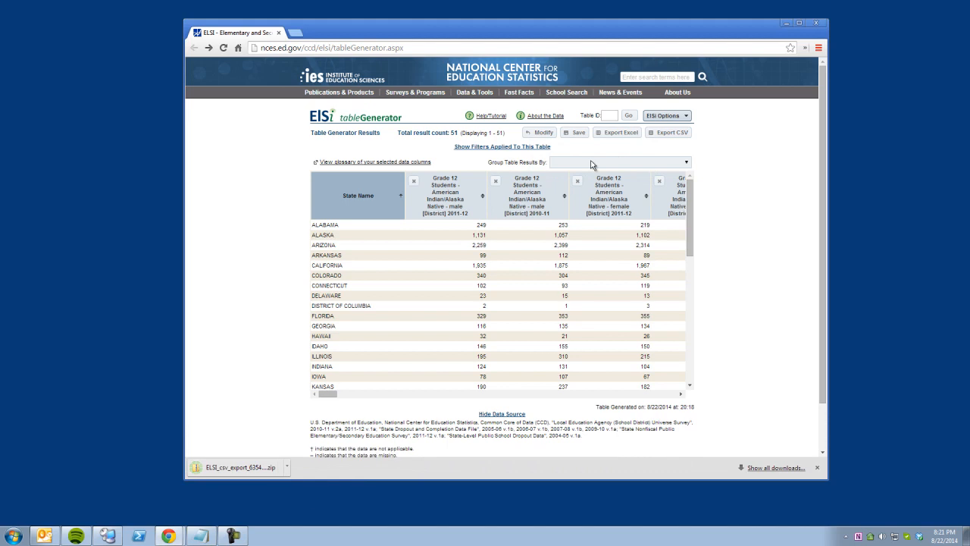
click(286, 472)
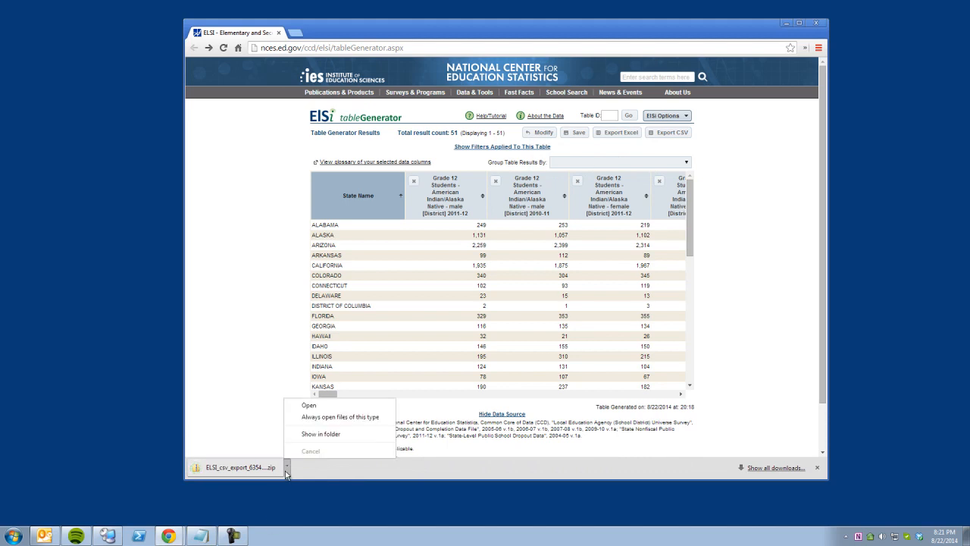
click(319, 434)
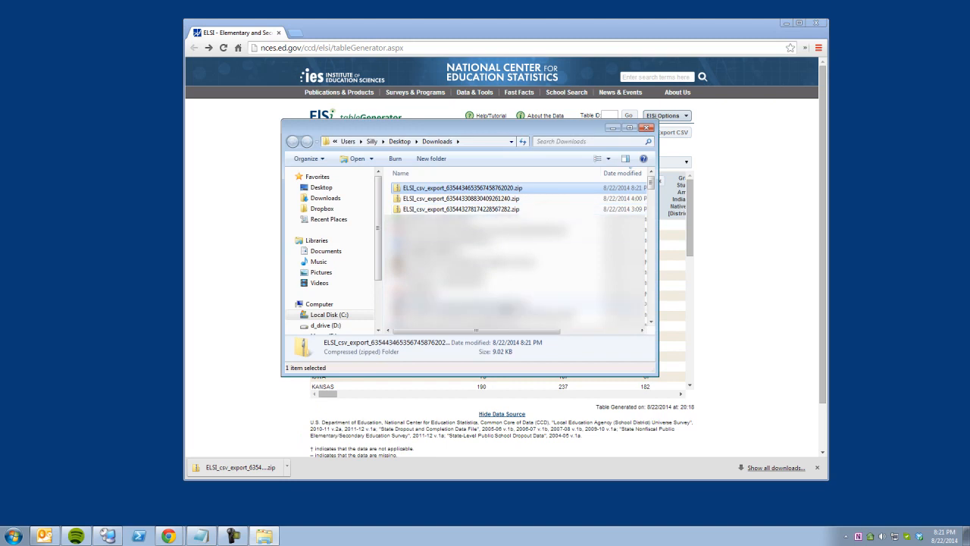
Extract the CSV from the downloaded zip onto the Desktop.
double_click(488, 191)
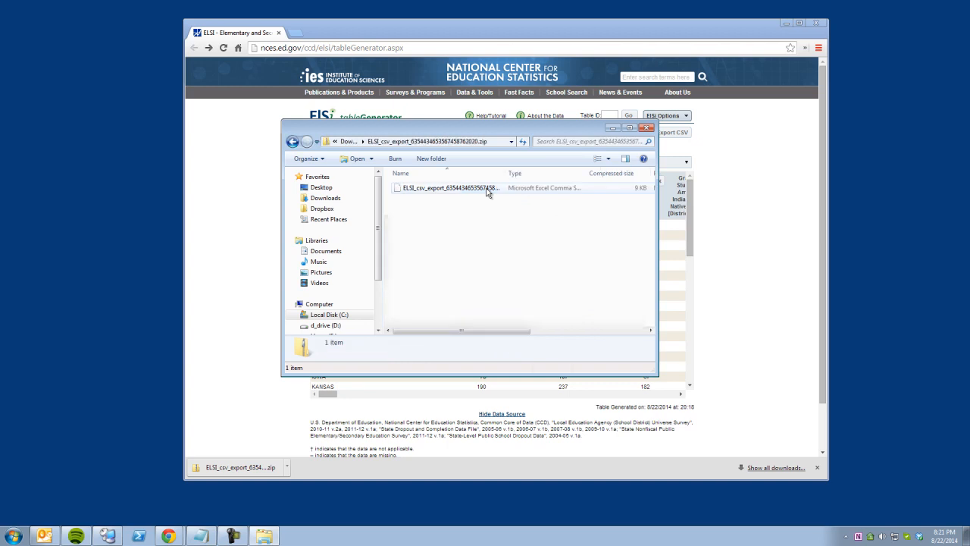
click(491, 190)
right_click(491, 190)
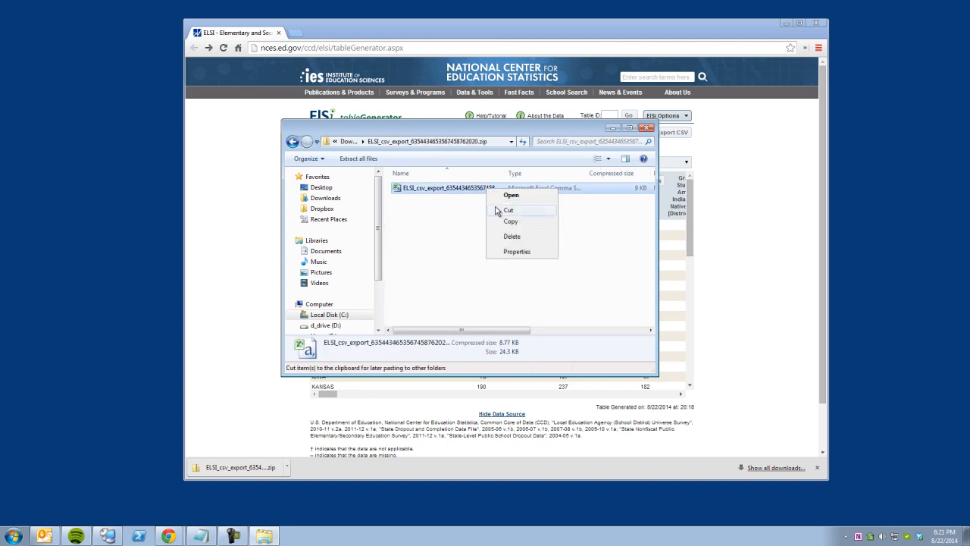
drag(426, 191, 969, 182)
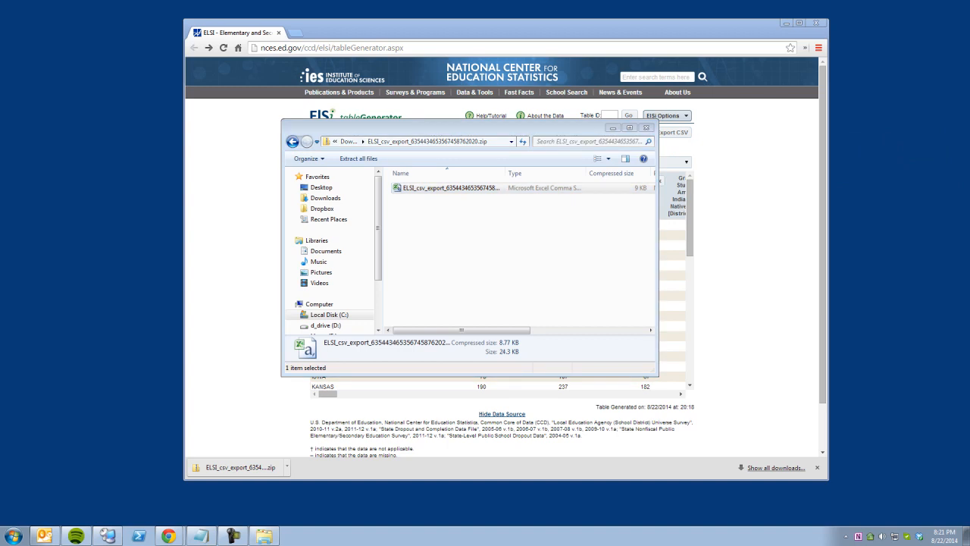
Rename the extracted CSV on the Desktop to eeee.csv and close both Explorer windows.
key(super+r)
text(desktop)
key(Return)
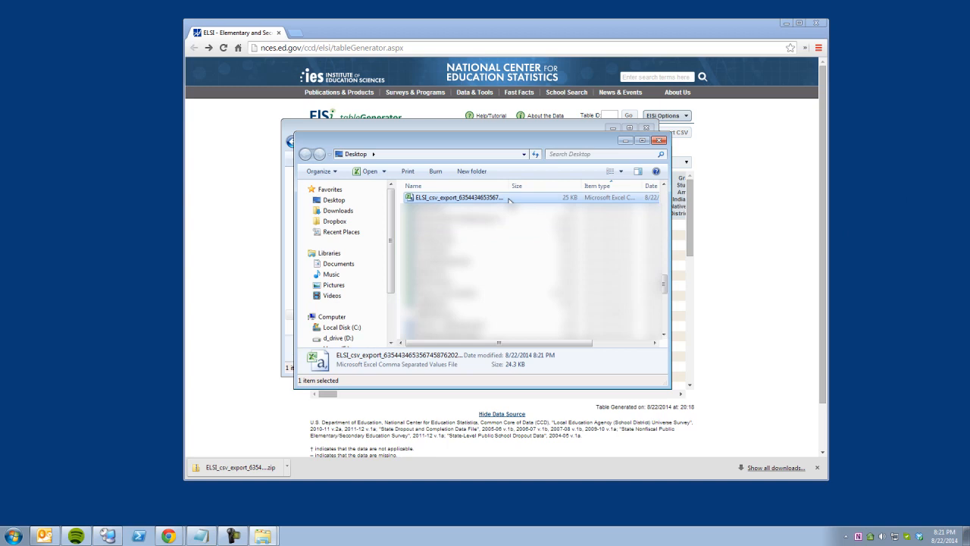
key(F2)
text(eeee)
key(Return)
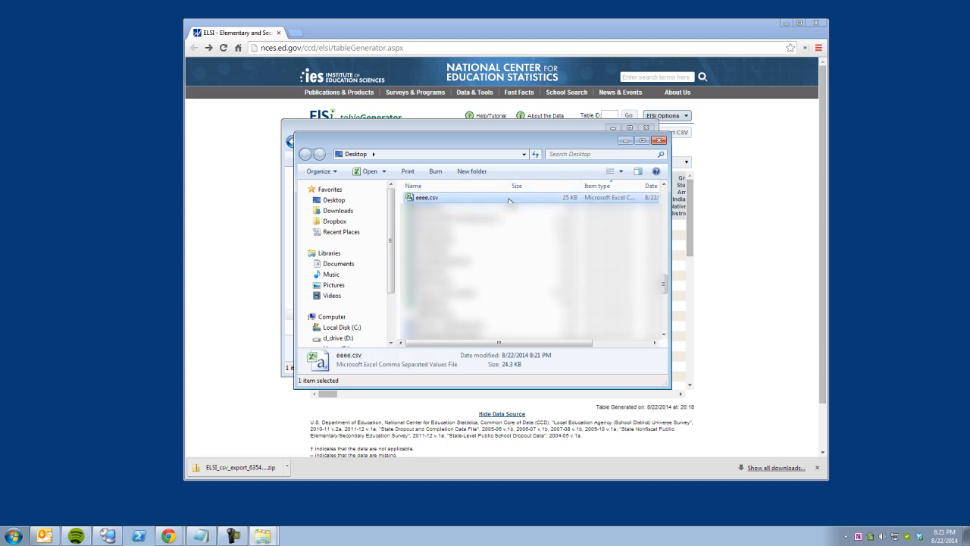
click(658, 141)
click(646, 128)
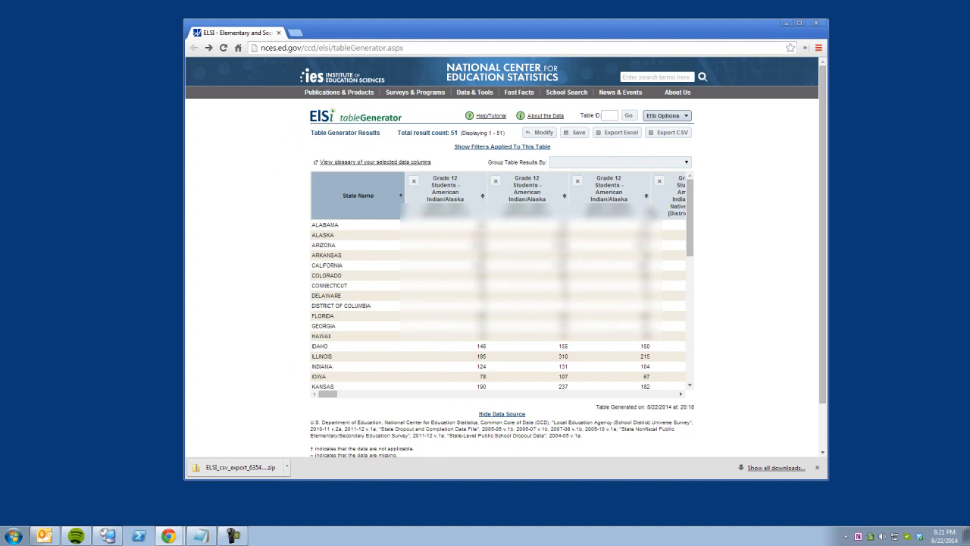
Close the browser, launch a blank Excel workbook, and select eeee.csv in the Desktop folder.
click(817, 23)
key(super+r)
text(excel)
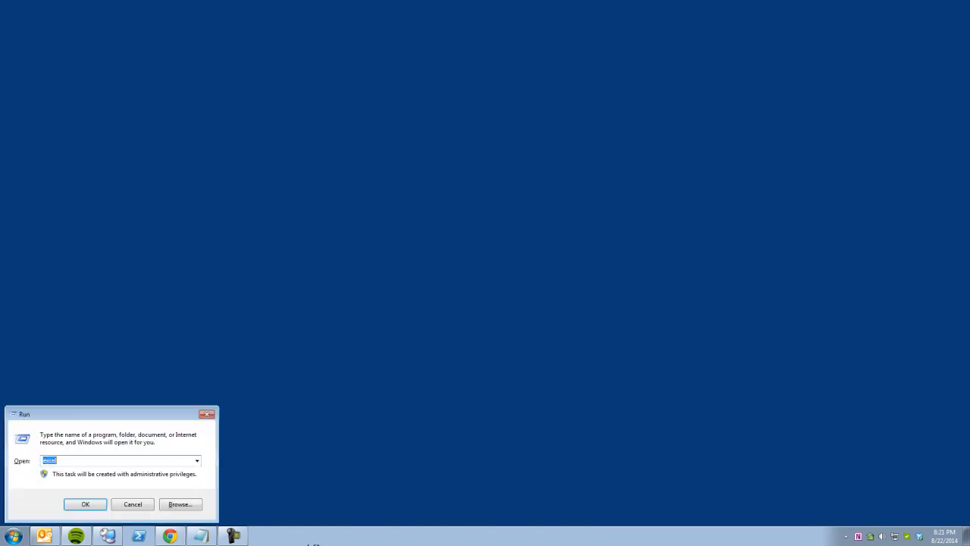
key(Return)
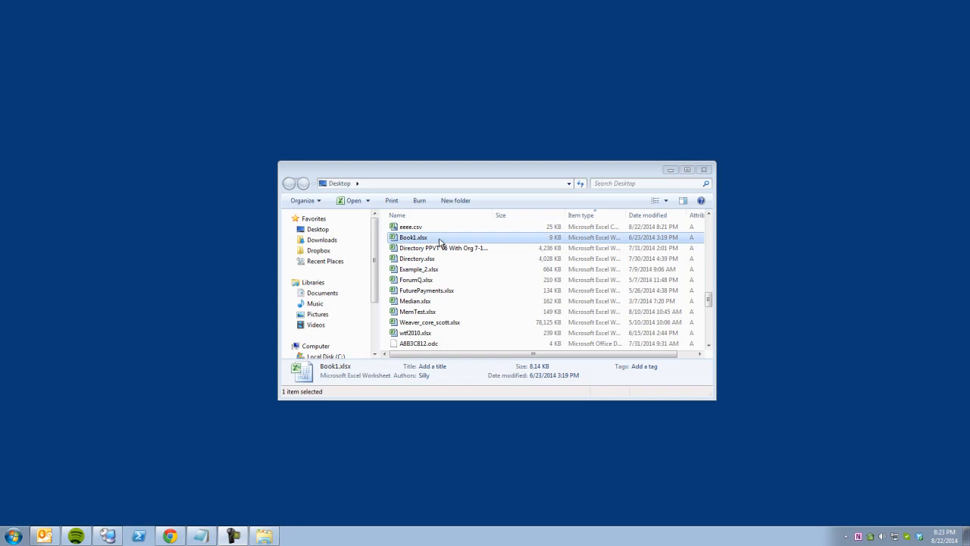
click(422, 229)
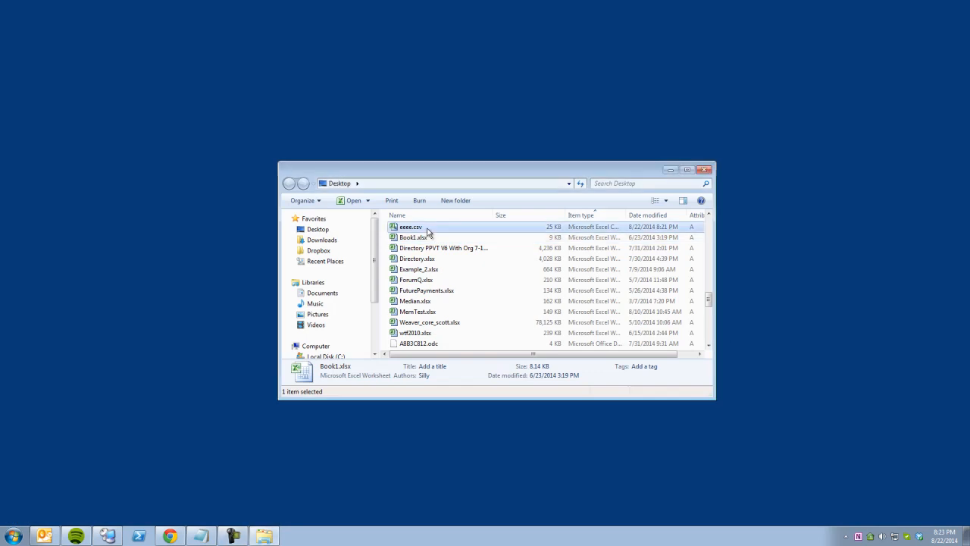
Open eeee.csv in Notepad++ and widen the window to show longer lines.
right_click(422, 229)
click(458, 262)
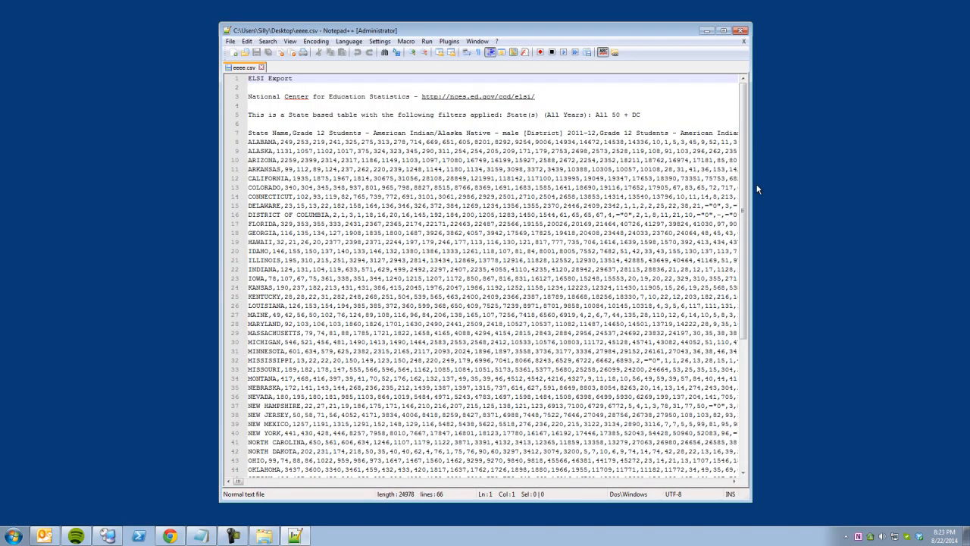
drag(767, 185, 937, 191)
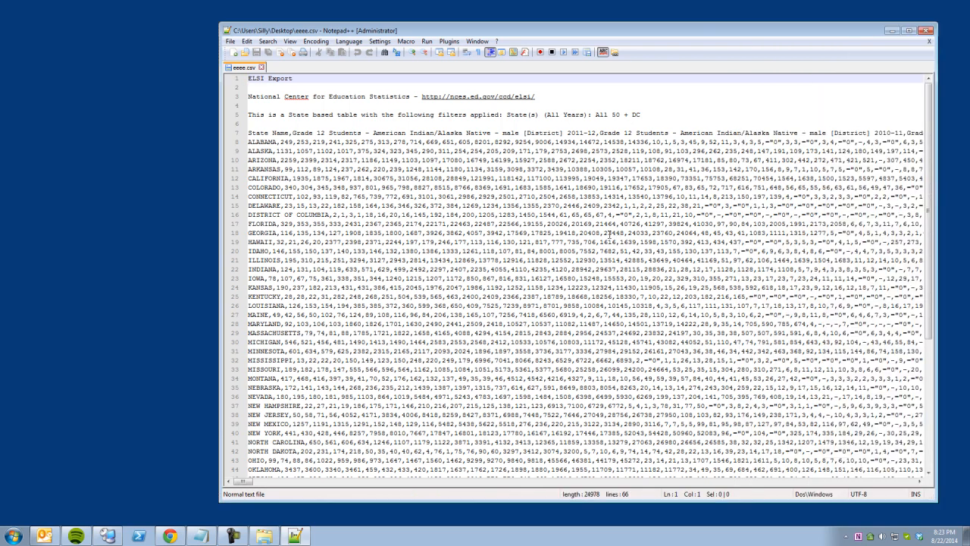
Bookmark the column header on line 7 and the three footnote lines at the end.
click(244, 133)
drag(248, 133, 249, 78)
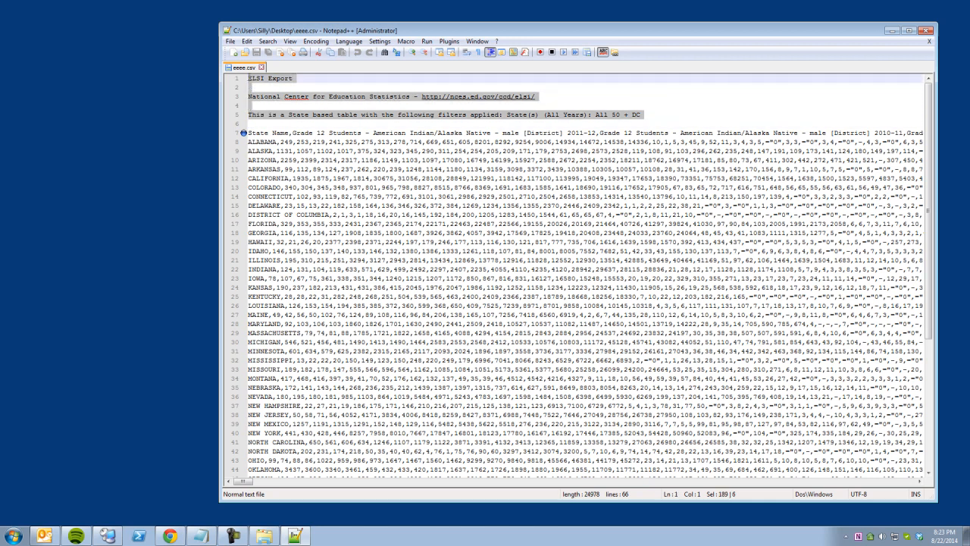
scroll(297, 188, down, 7)
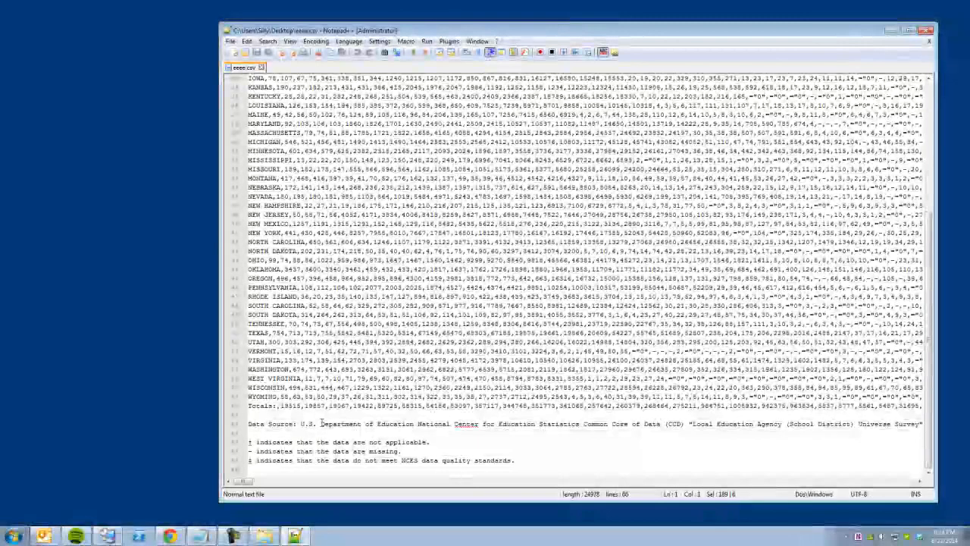
click(243, 442)
click(243, 451)
click(243, 460)
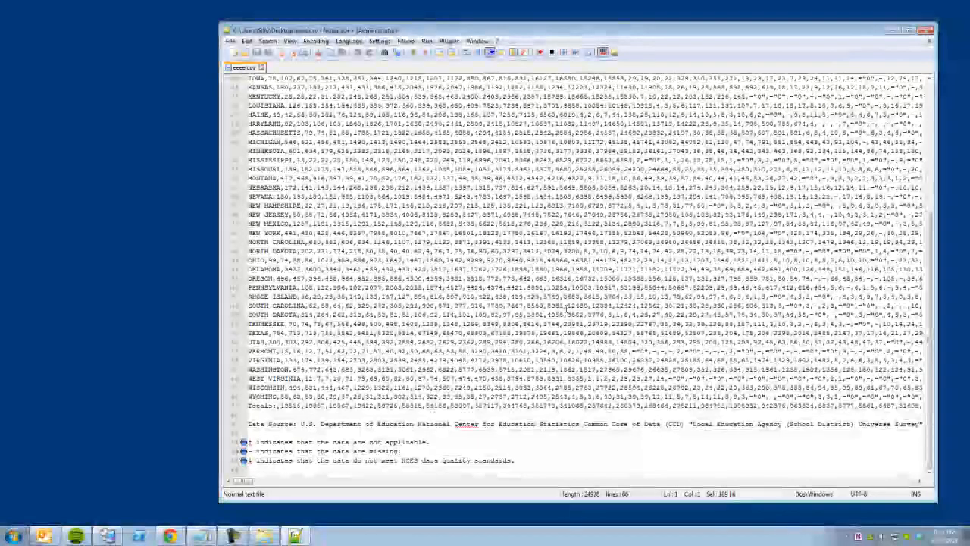
Inspect the VERMONT dash value, the data source line and the Totals row.
mouse_move(645, 352)
mouse_down()
mouse_move(654, 352)
mouse_move(633, 351)
mouse_move(659, 351)
mouse_up()
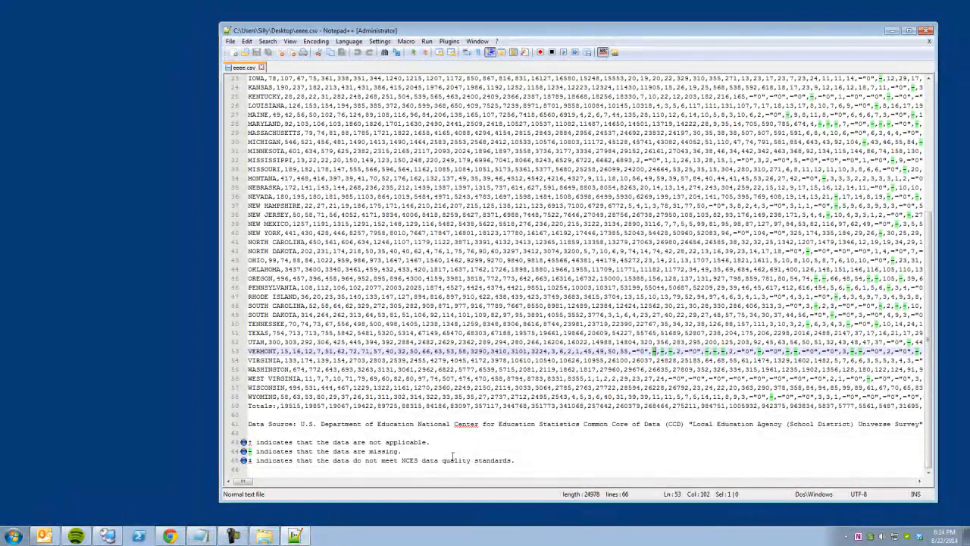
drag(256, 424, 434, 425)
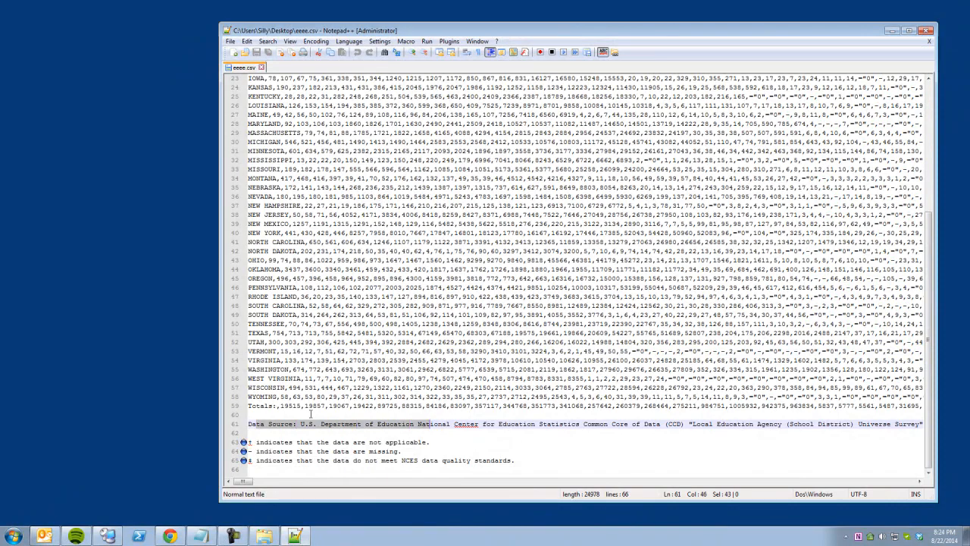
drag(260, 407, 389, 407)
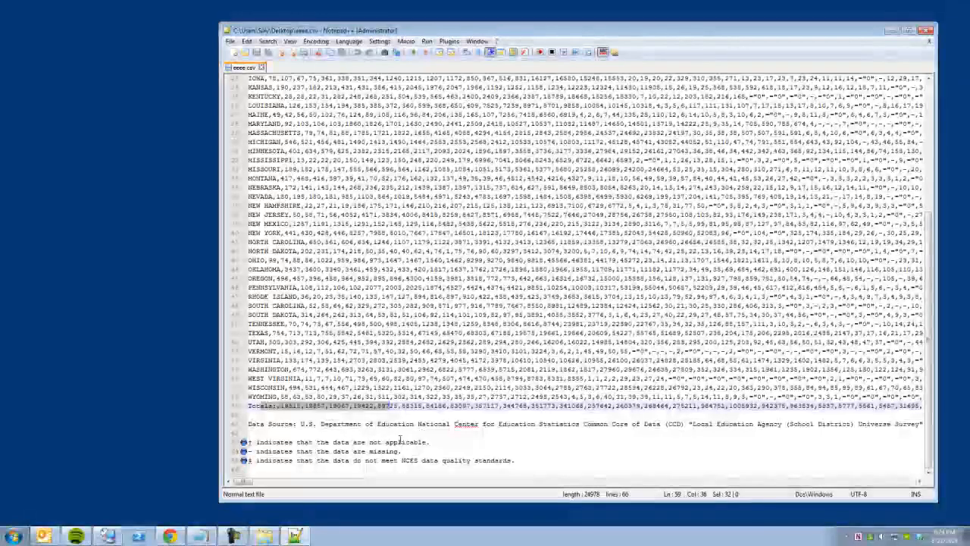
scroll(399, 440, up, 8)
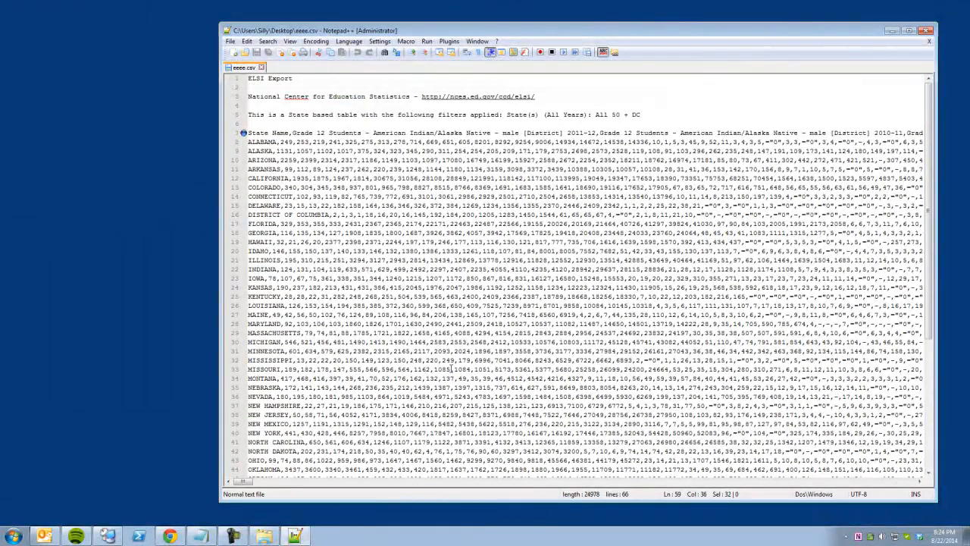
click(407, 133)
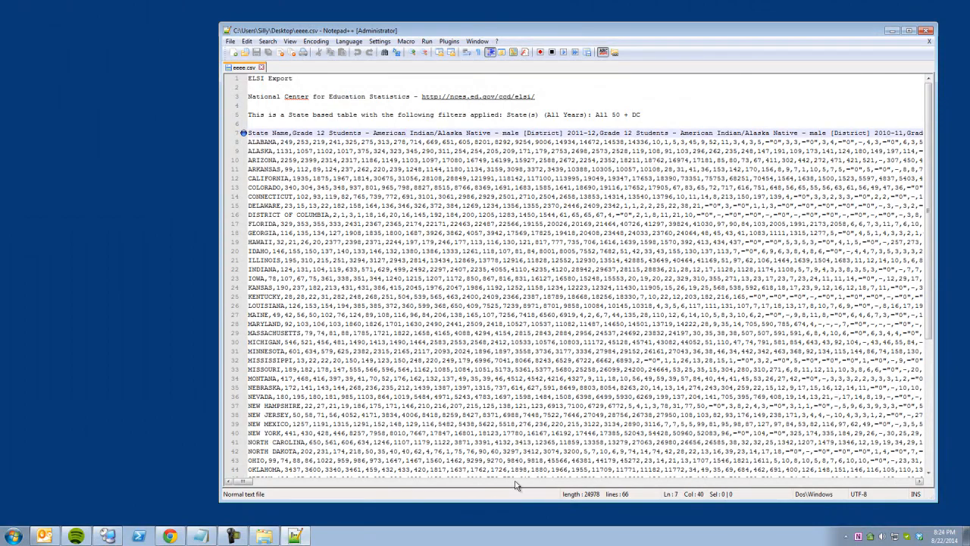
mouse_move(243, 482)
mouse_down()
mouse_move(762, 458)
mouse_move(864, 458)
mouse_move(898, 473)
mouse_move(241, 482)
mouse_up()
drag(748, 296, 767, 296)
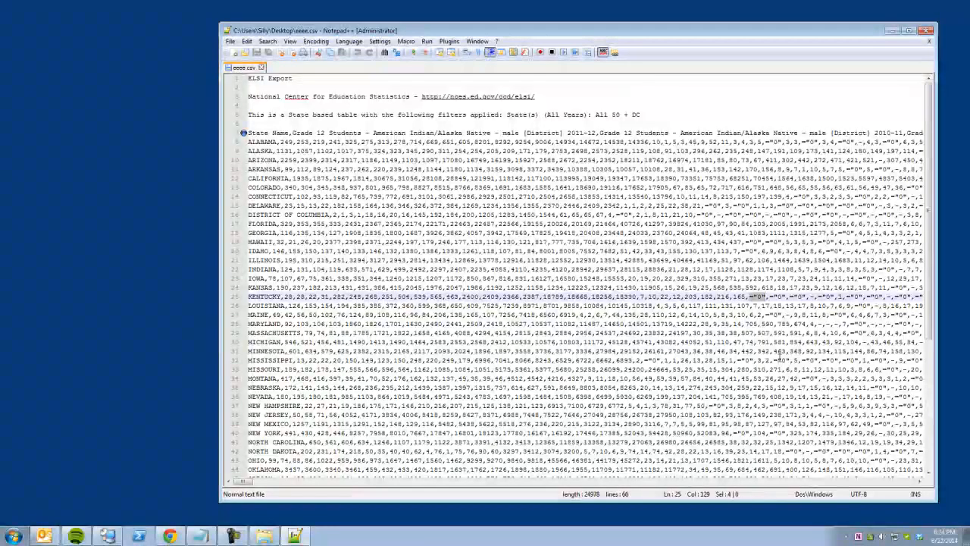
drag(773, 215, 835, 205)
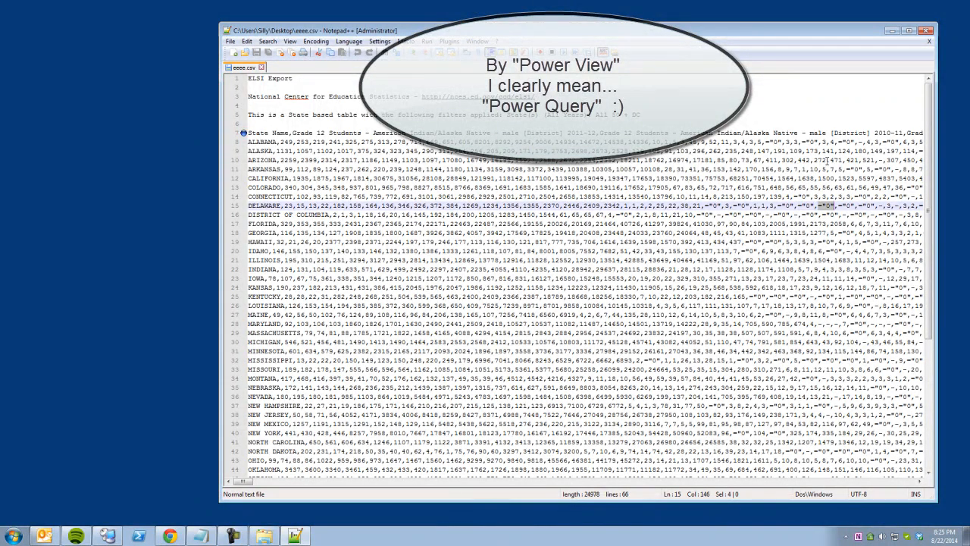
drag(837, 141, 856, 142)
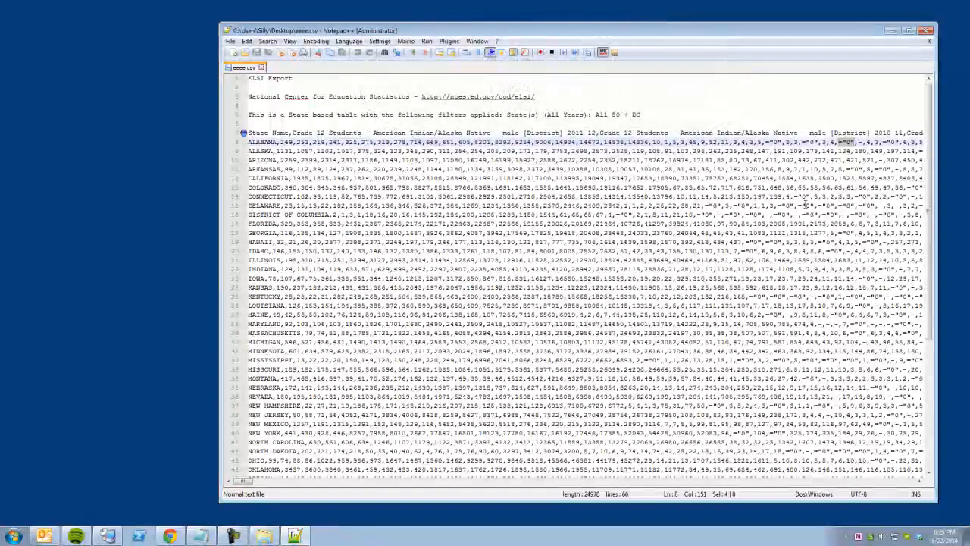
click(793, 215)
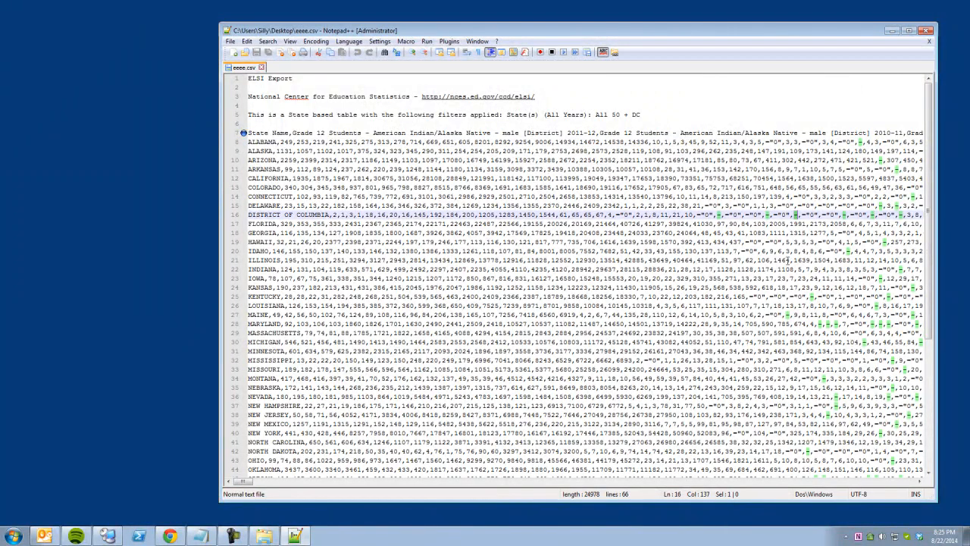
scroll(675, 280, down, 7)
click(407, 451)
drag(407, 451, 172, 452)
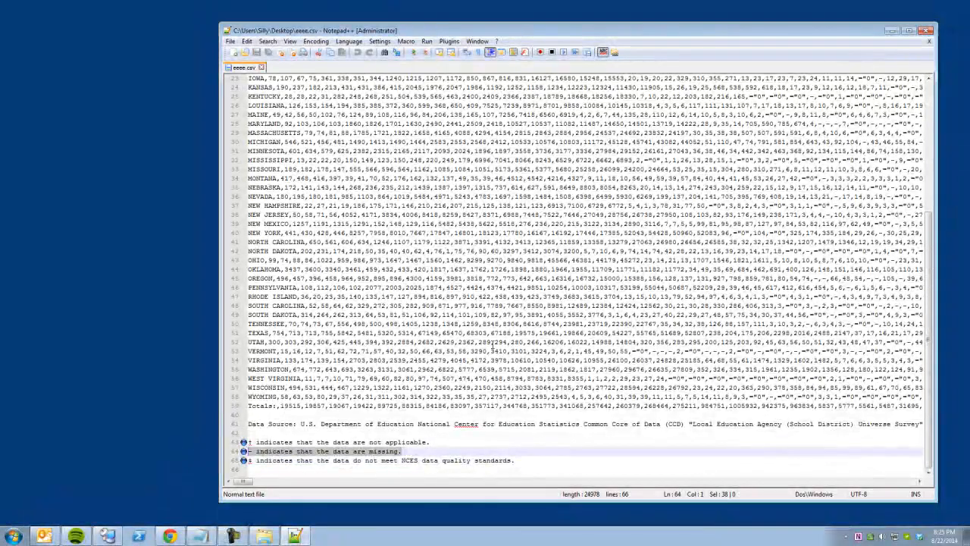
double_click(716, 352)
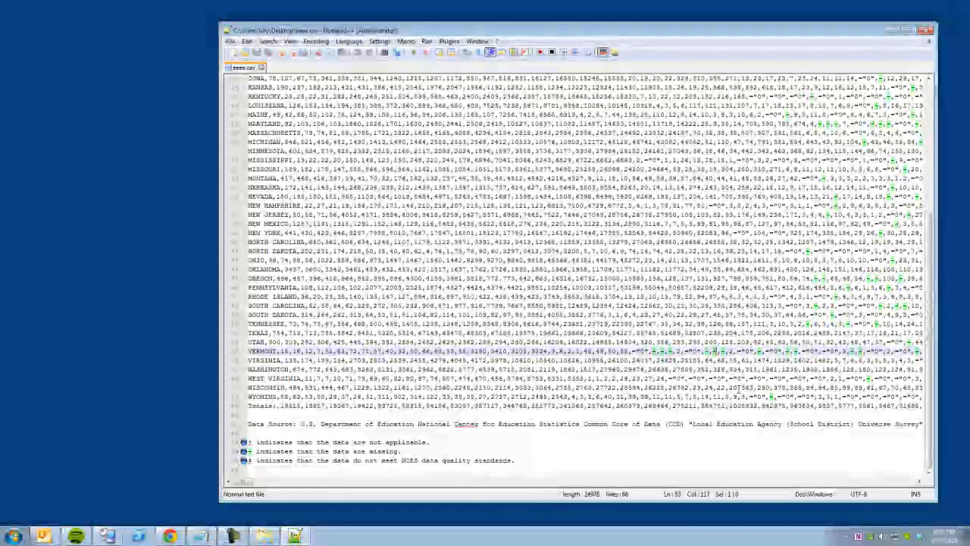
scroll(719, 372, up, 1)
scroll(719, 376, up, 6)
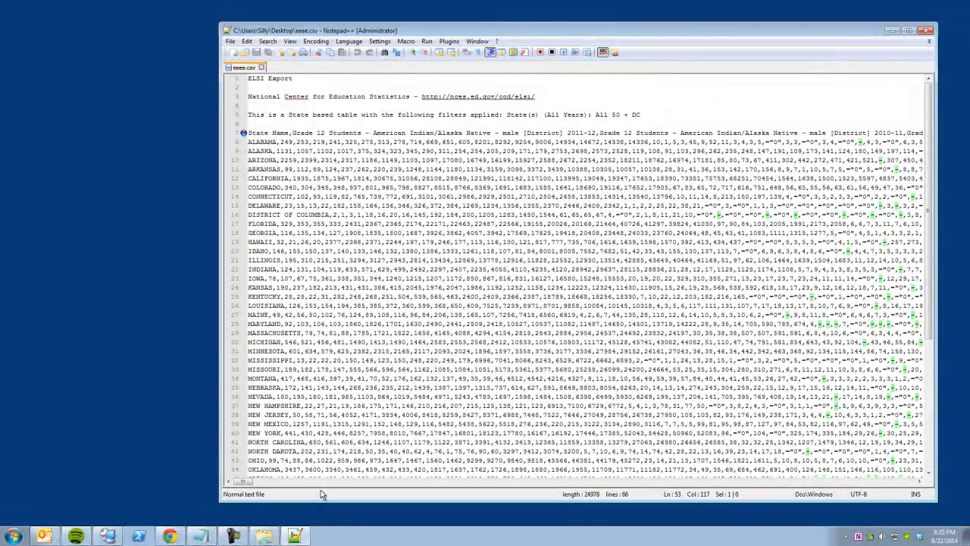
Launch Excel and import Desktop\eeee.csv into Power Query as a CSV source.
key(super+r)
text(exc)
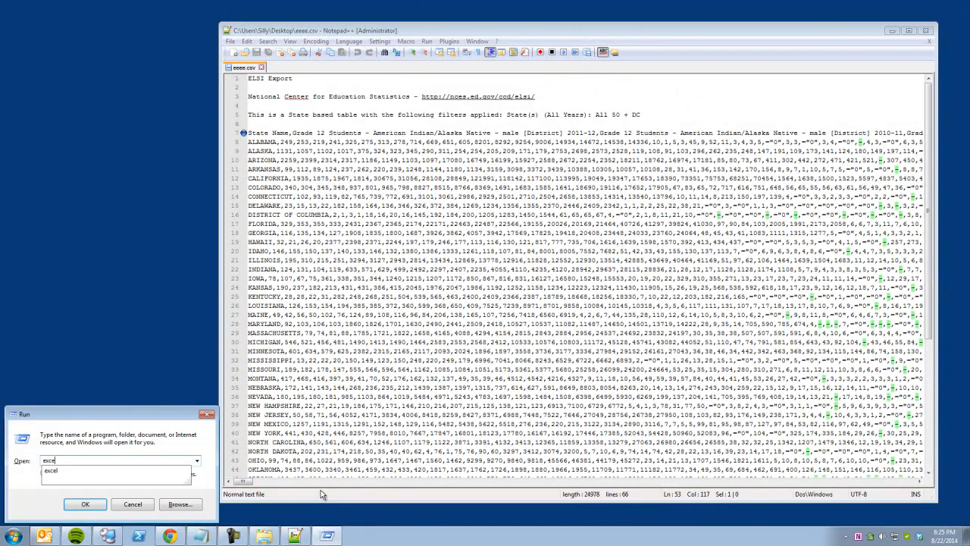
text(el)
key(Return)
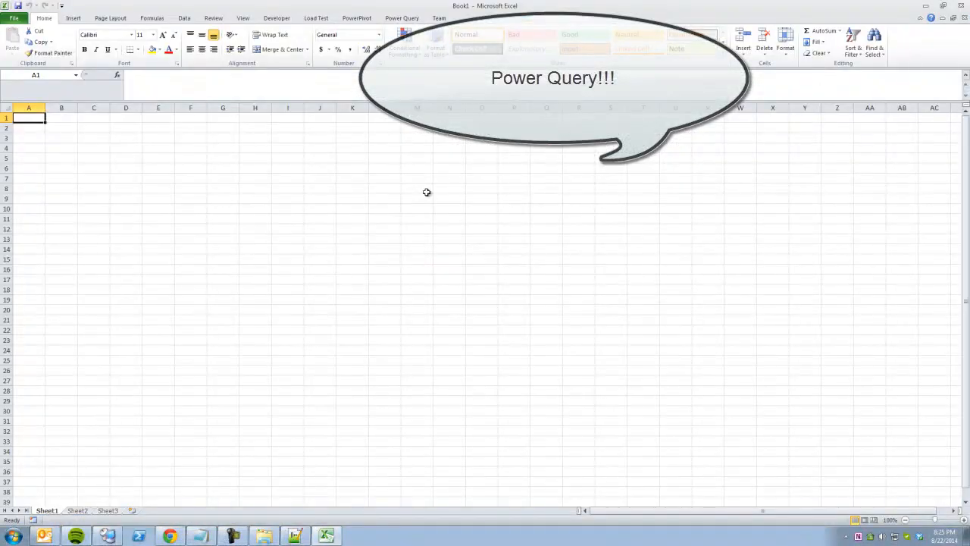
click(395, 19)
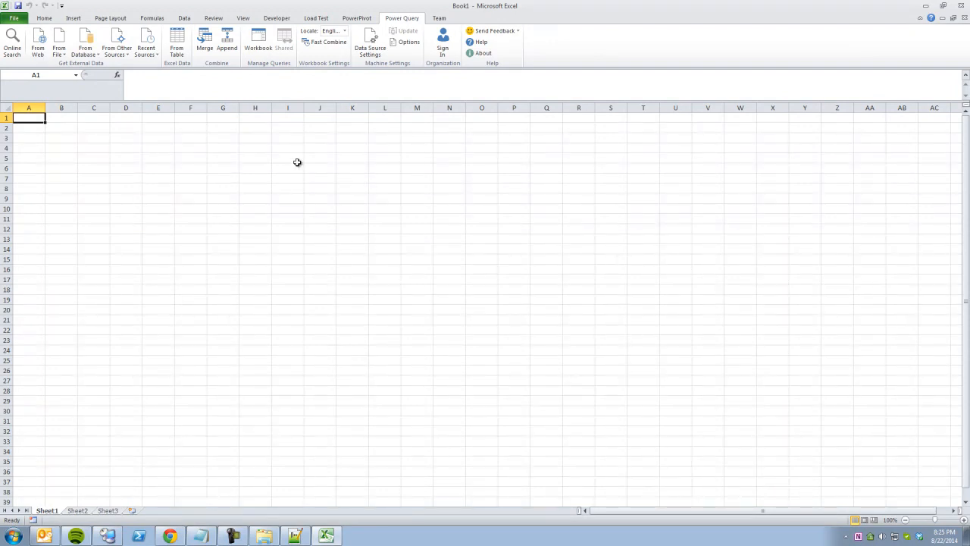
click(60, 47)
click(91, 101)
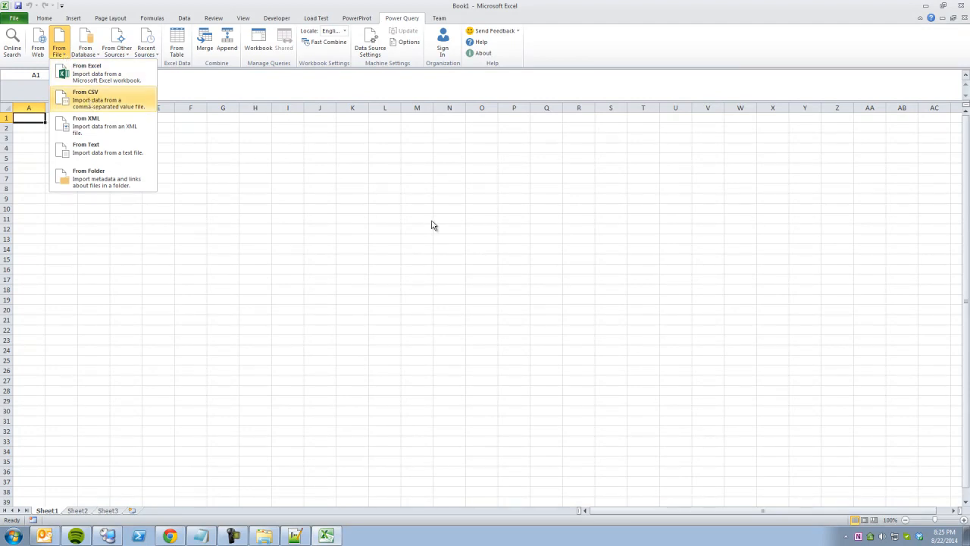
click(46, 92)
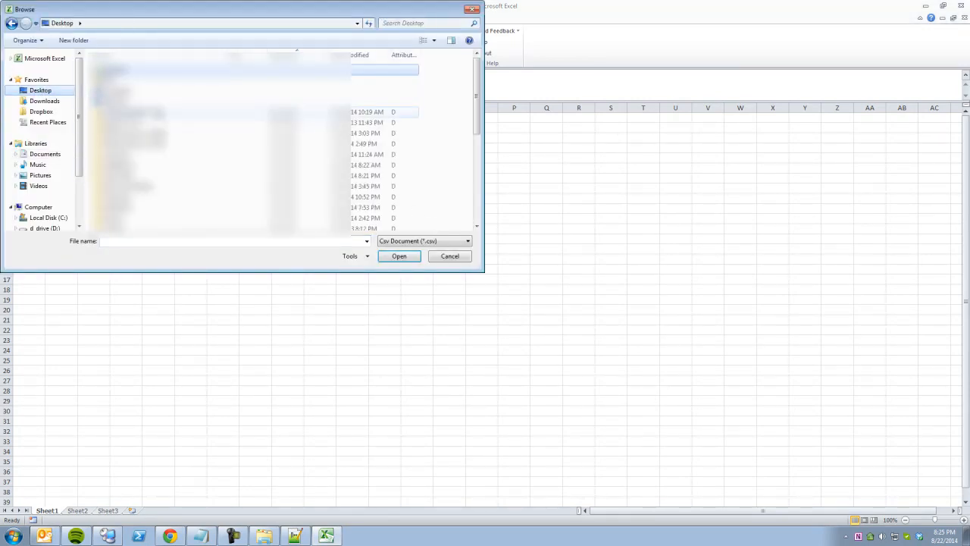
scroll(188, 151, down, 5)
click(162, 214)
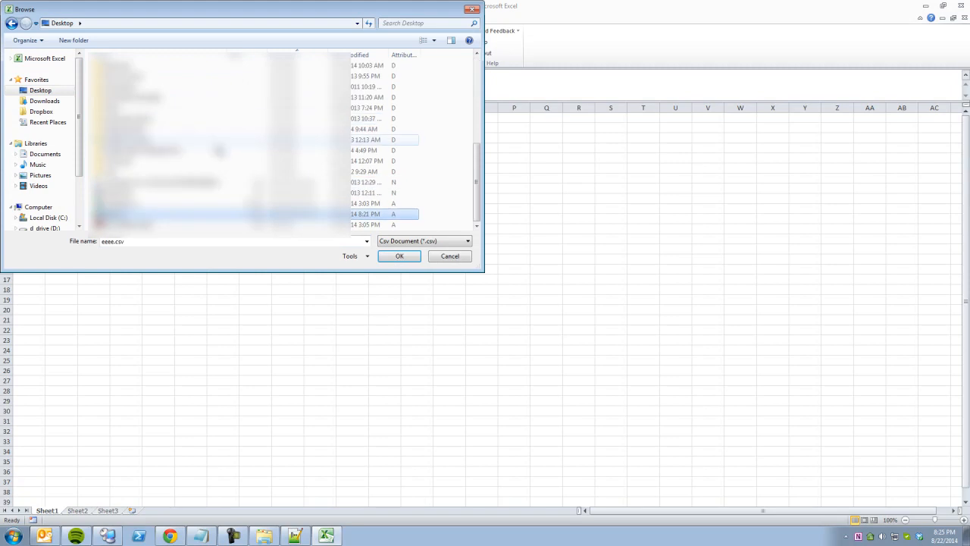
key(Return)
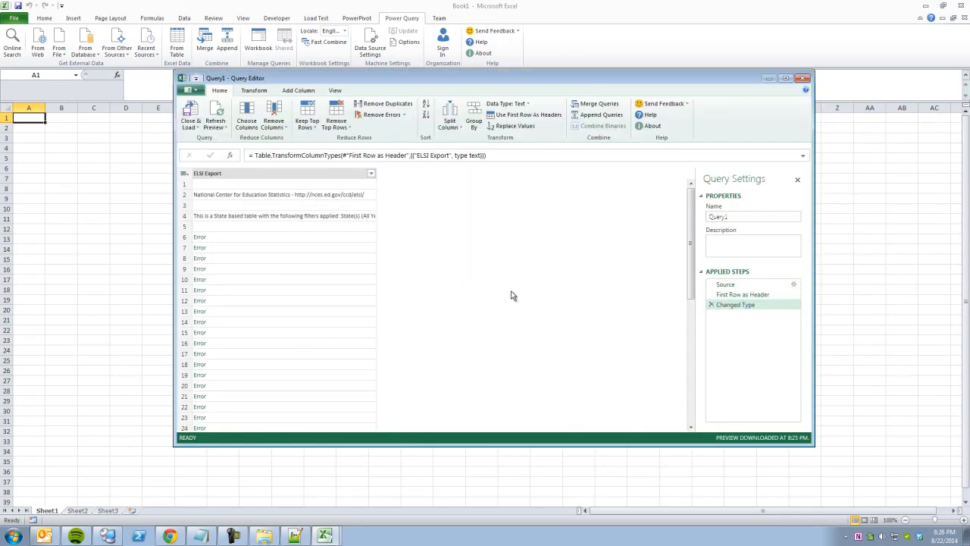
Inspect the Error cells in rows 6 to 8, then view the raw Source step.
click(246, 240)
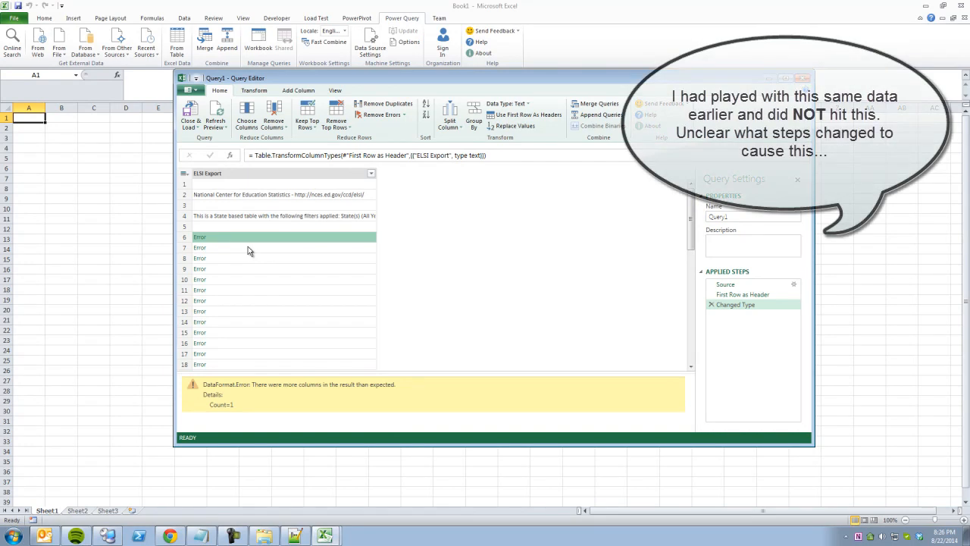
click(247, 247)
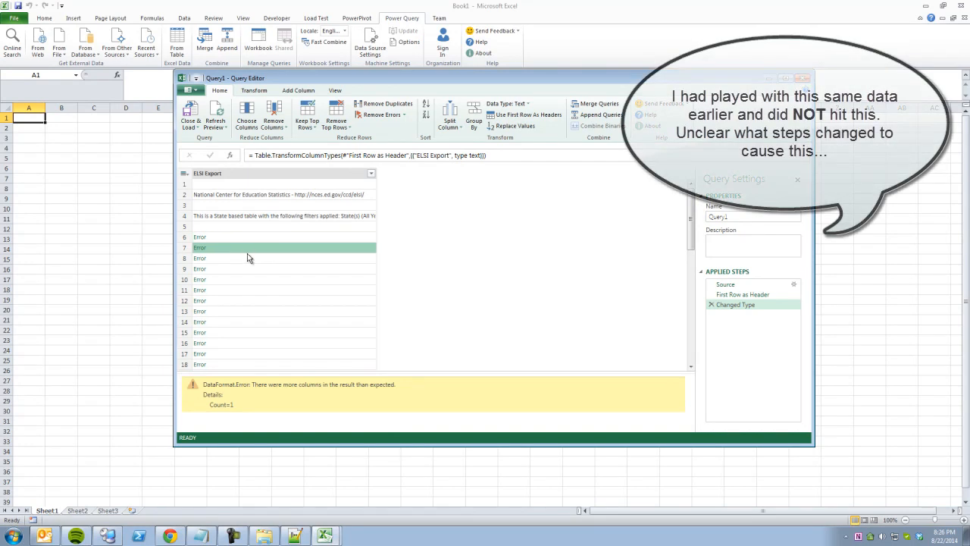
click(247, 258)
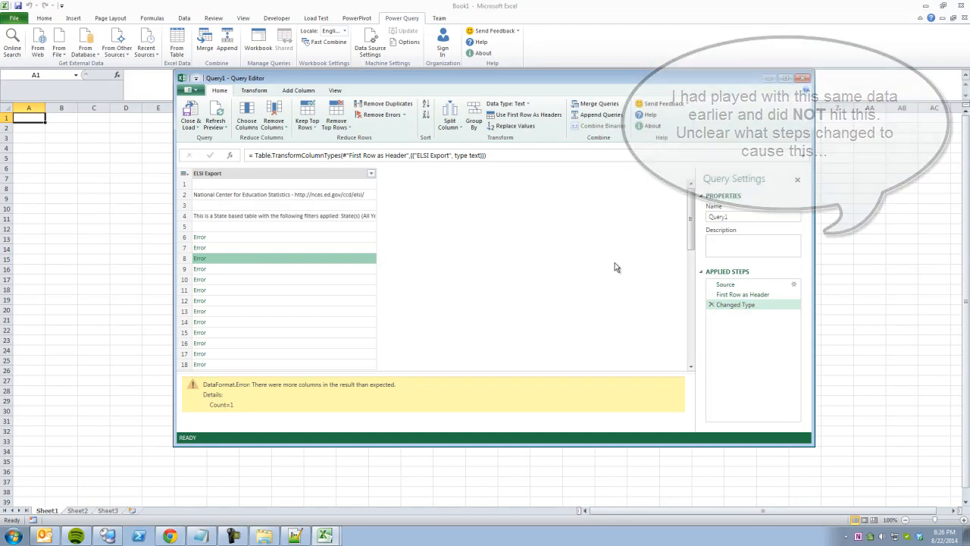
click(745, 288)
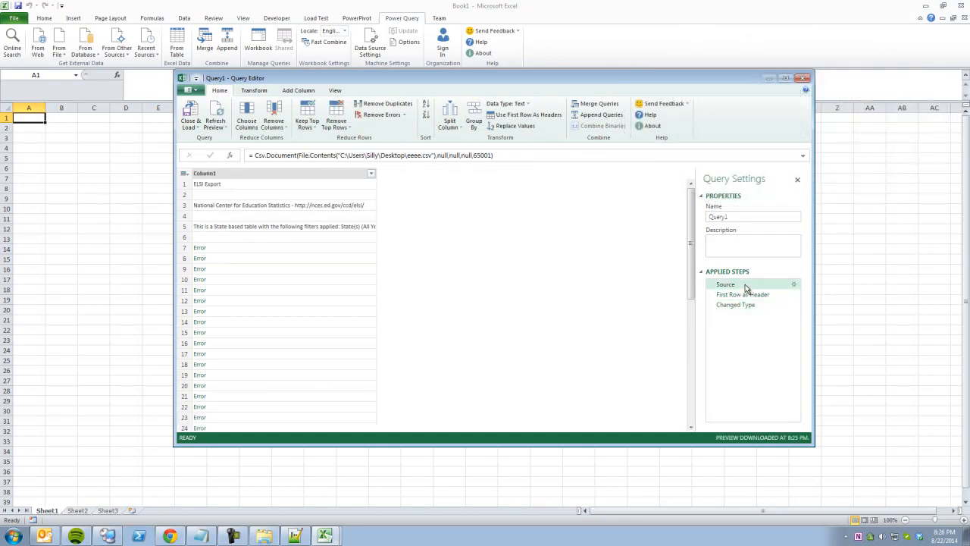
Delete the First Row as Header and Changed Type steps, leaving only Source.
click(442, 155)
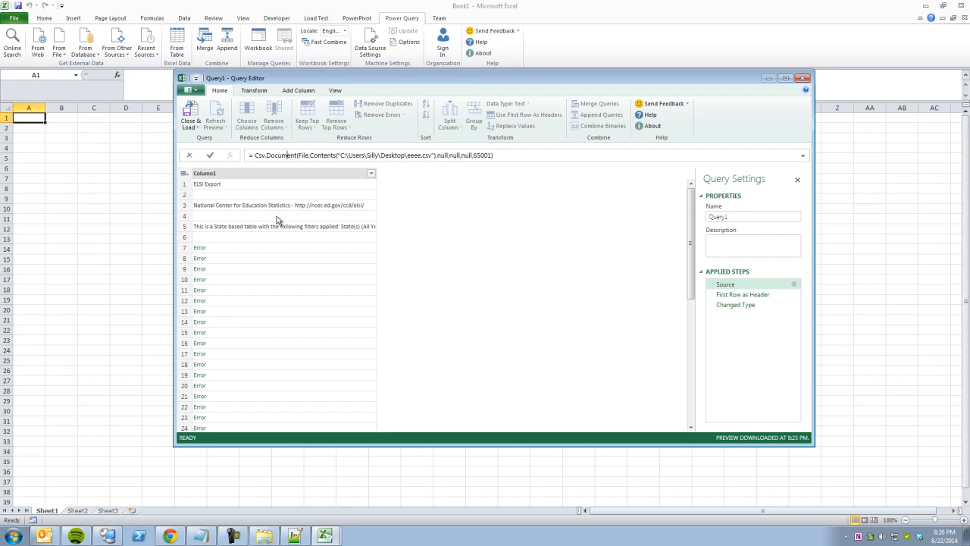
click(711, 295)
click(545, 290)
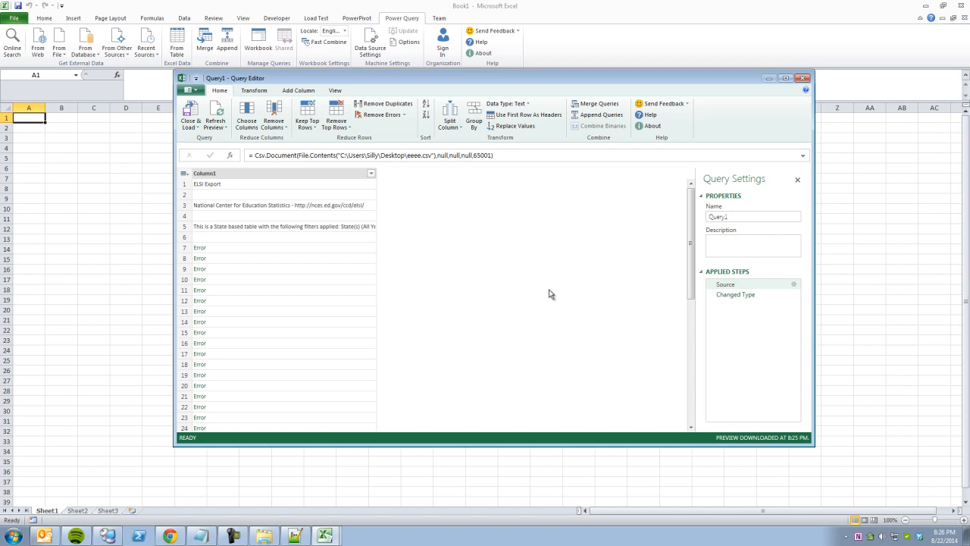
click(729, 295)
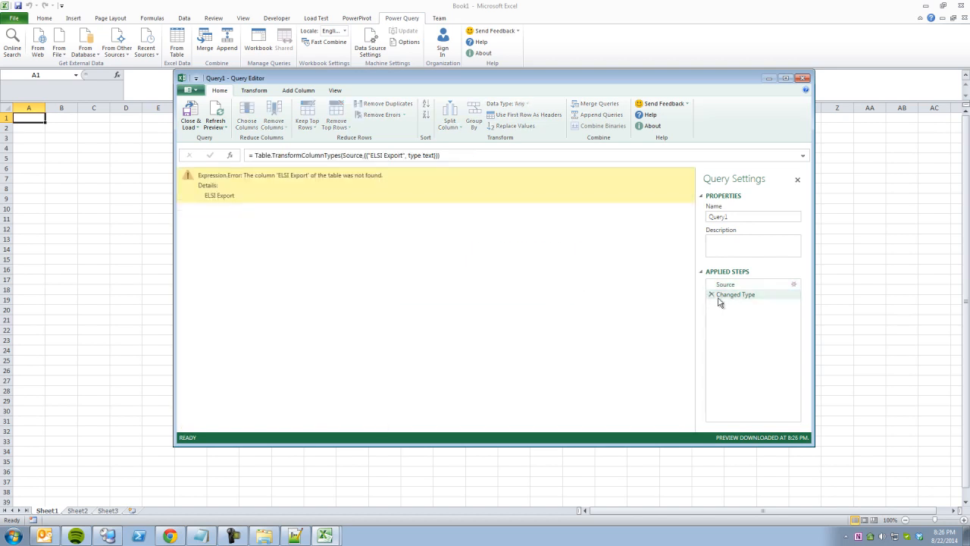
click(711, 295)
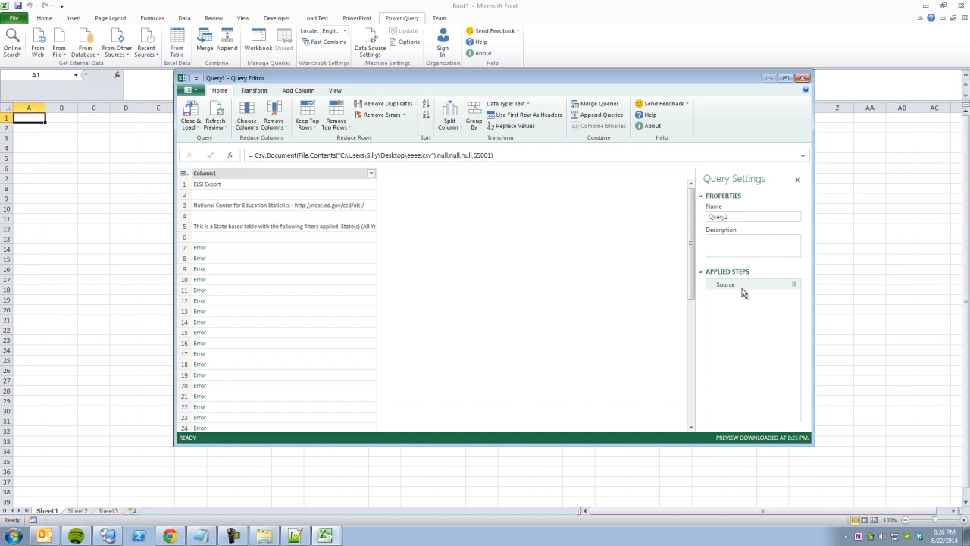
click(721, 285)
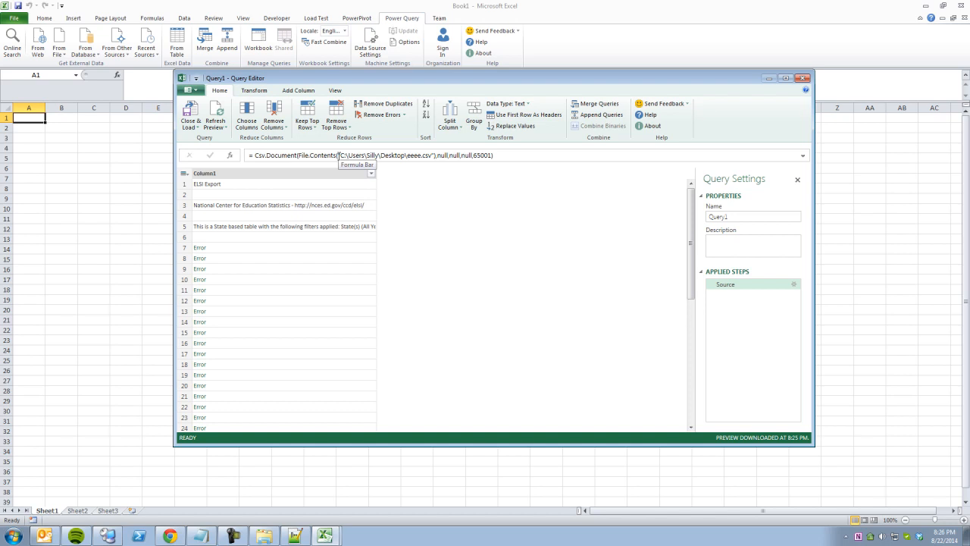
Check the Source formula's arguments without changes and open the query's M code in Advanced Editor.
click(437, 155)
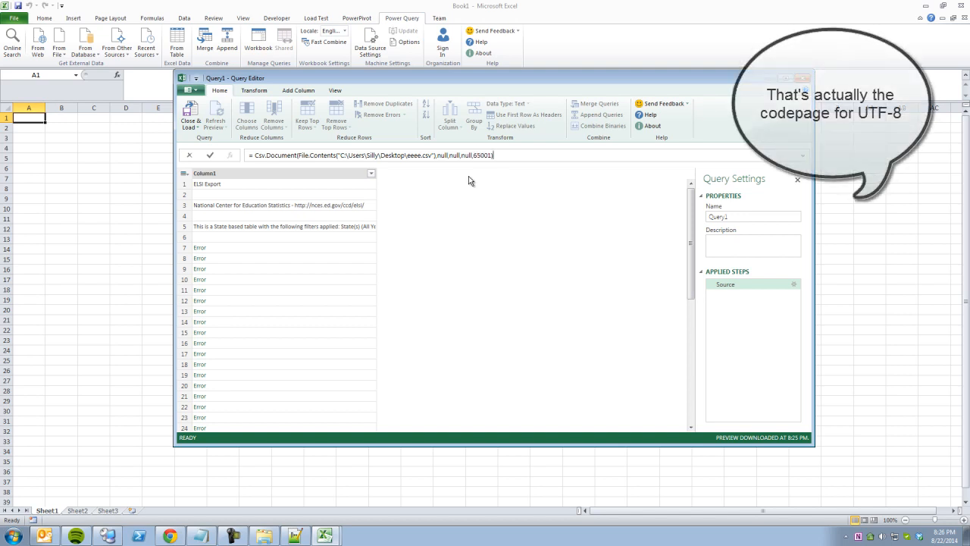
click(286, 190)
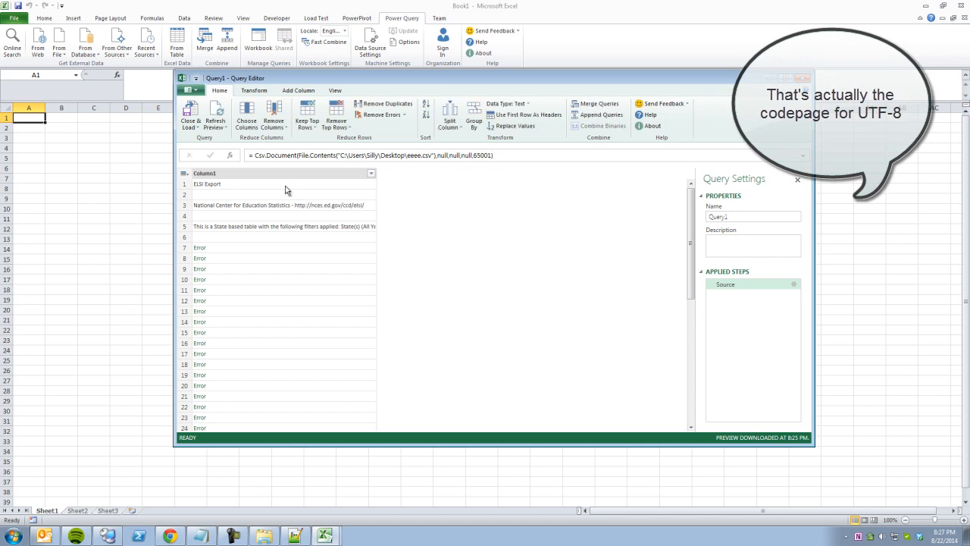
click(335, 90)
click(216, 115)
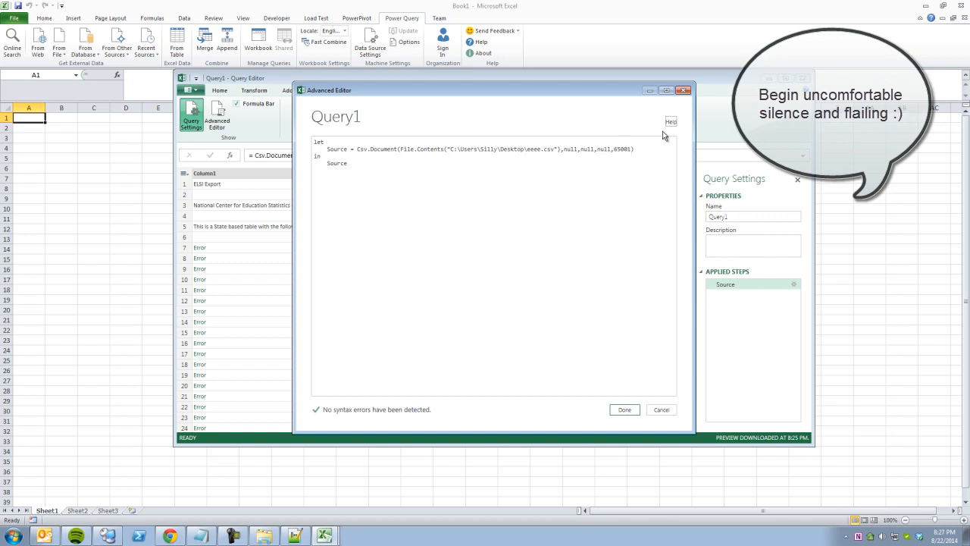
Cancel the Advanced Editor, inspect the row 7 error, blank row 6 and first row, then return to Home.
click(663, 409)
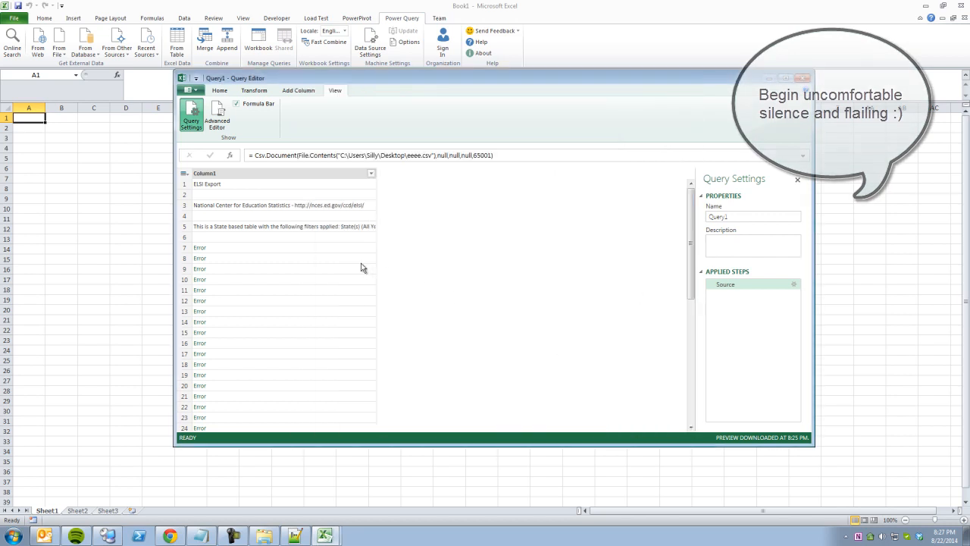
click(277, 250)
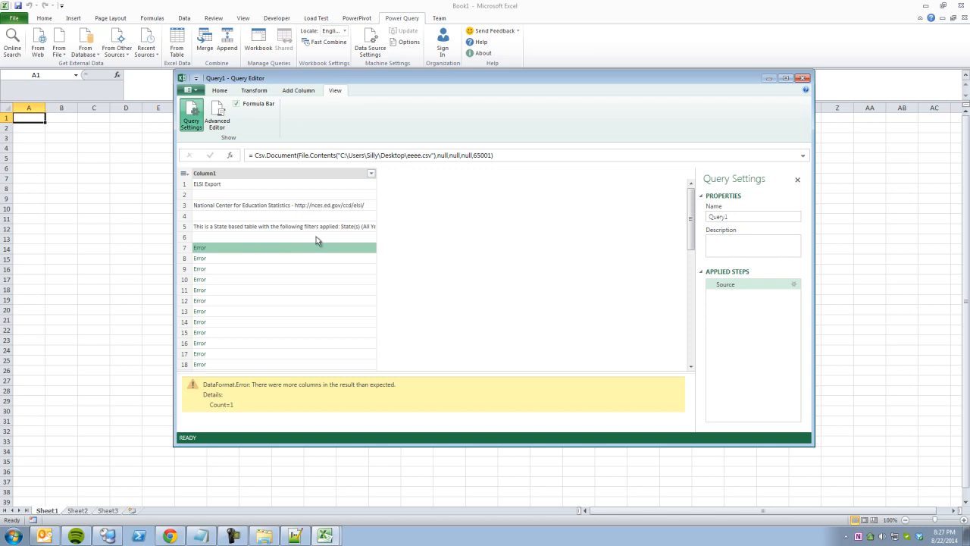
click(216, 237)
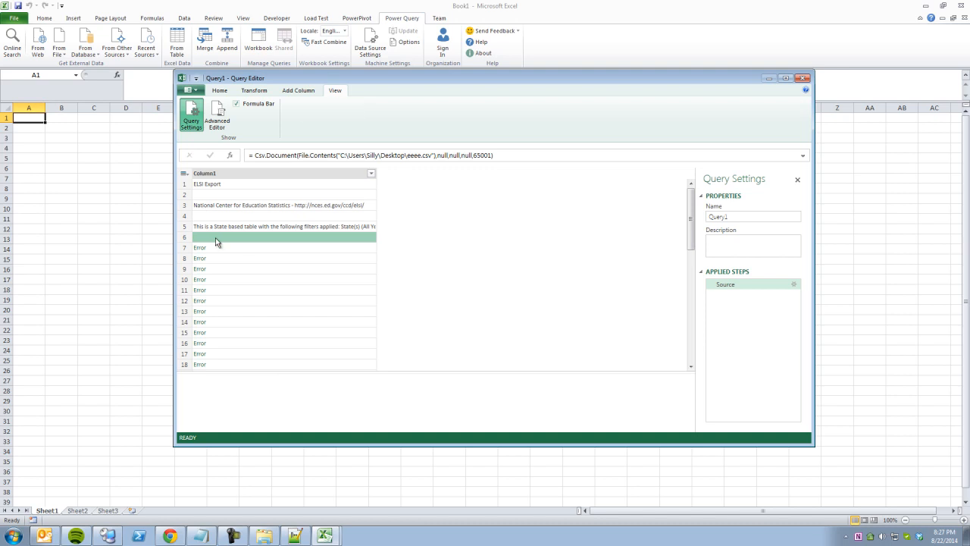
click(217, 187)
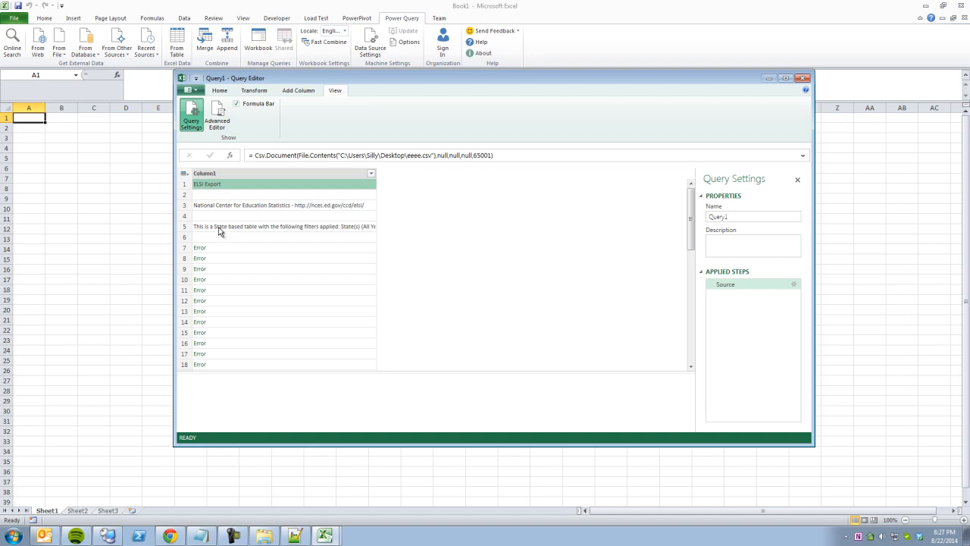
click(220, 90)
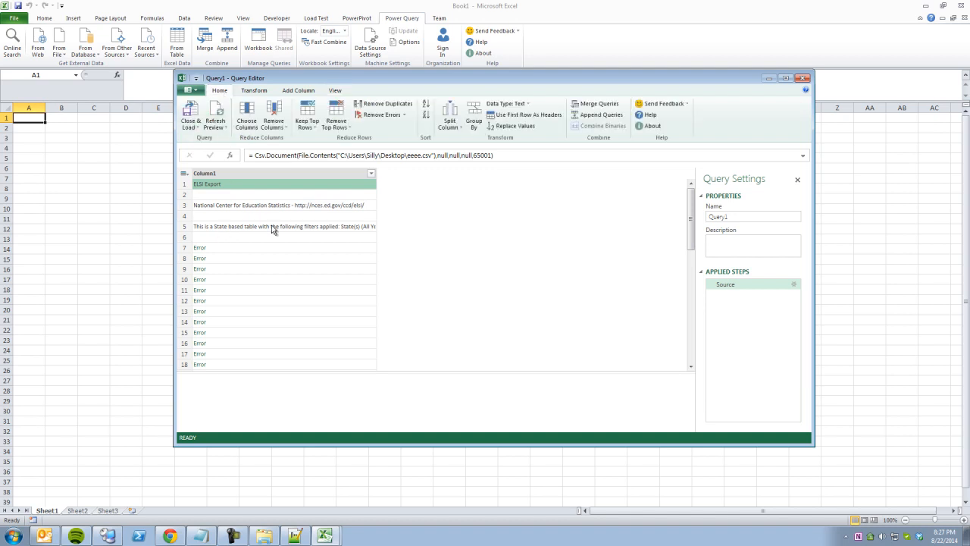
Remove the top 6 rows from Query1.
click(341, 127)
click(355, 138)
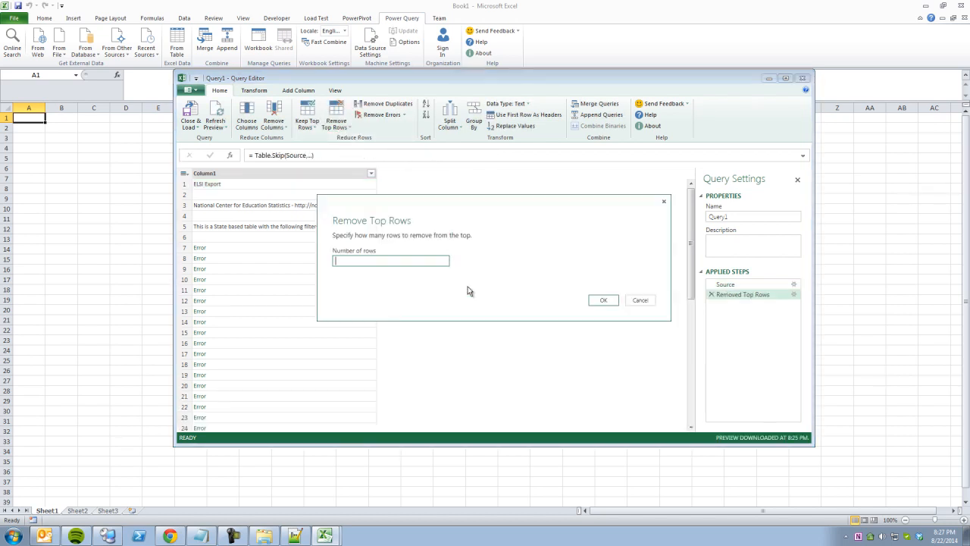
text(6)
click(602, 300)
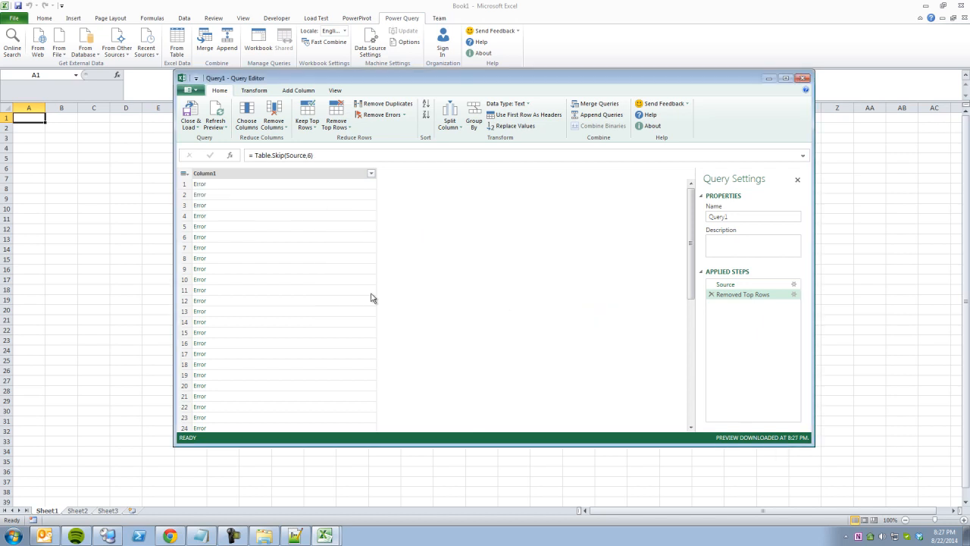
Inspect the contents of rows 56 and 4, then return to the raw Source step.
scroll(332, 314, down, 12)
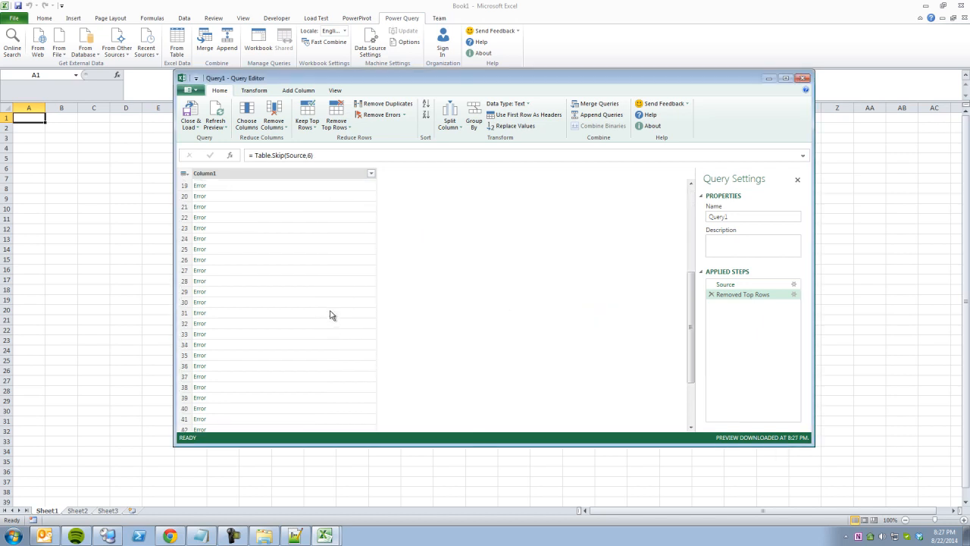
click(216, 392)
scroll(332, 316, down, 1)
scroll(332, 317, up, 14)
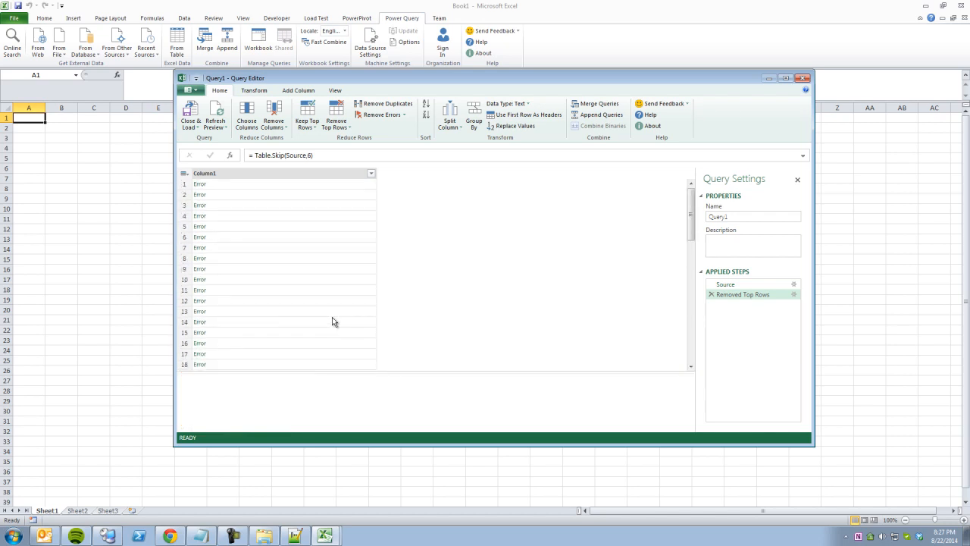
click(238, 214)
click(725, 284)
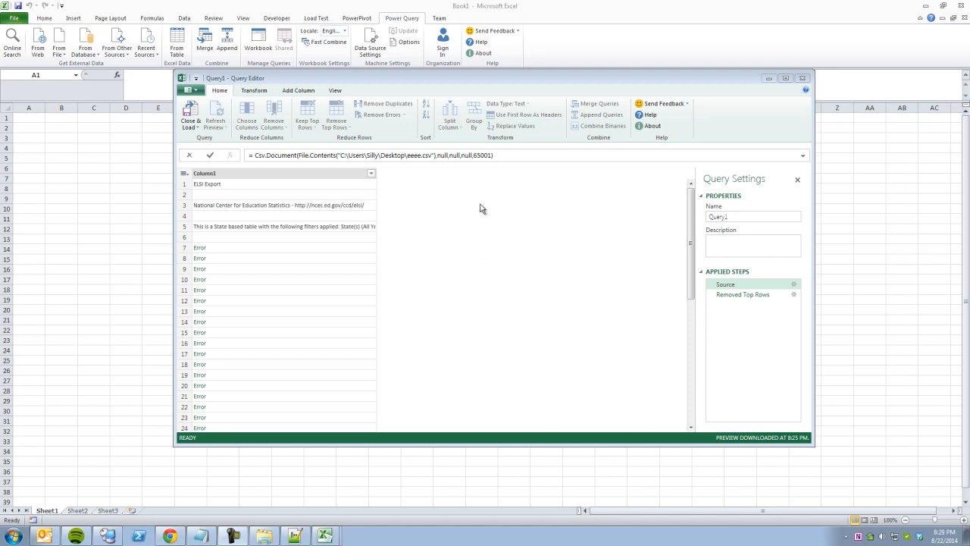
Edit the Source formula to use code page 1252 and a comma delimiter.
double_click(482, 155)
text(`151)
key(Left)
key(Left)
key(Left)
key(Left)
key(shift+Right)
key(shift+Right)
key(shift+Right)
key(shift+Right)
text(1252)
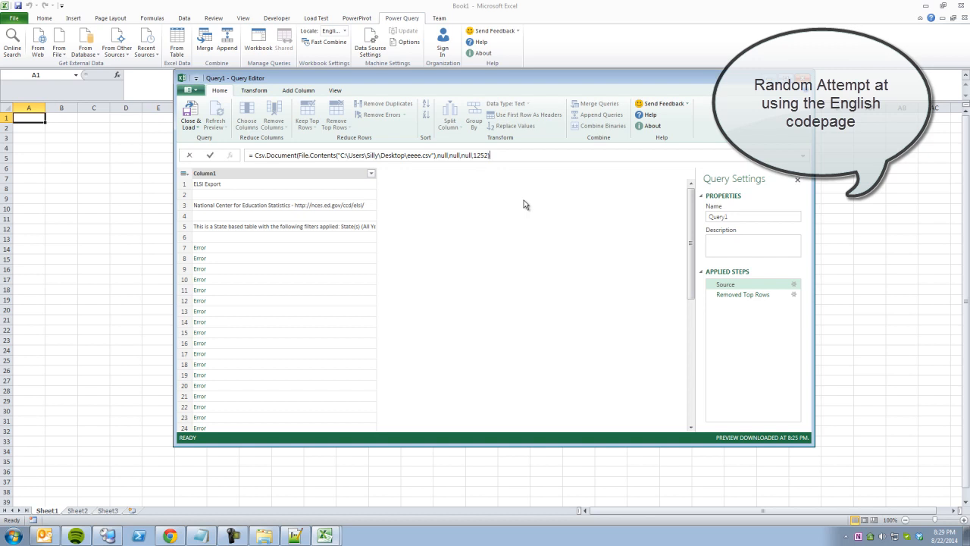
key(Return)
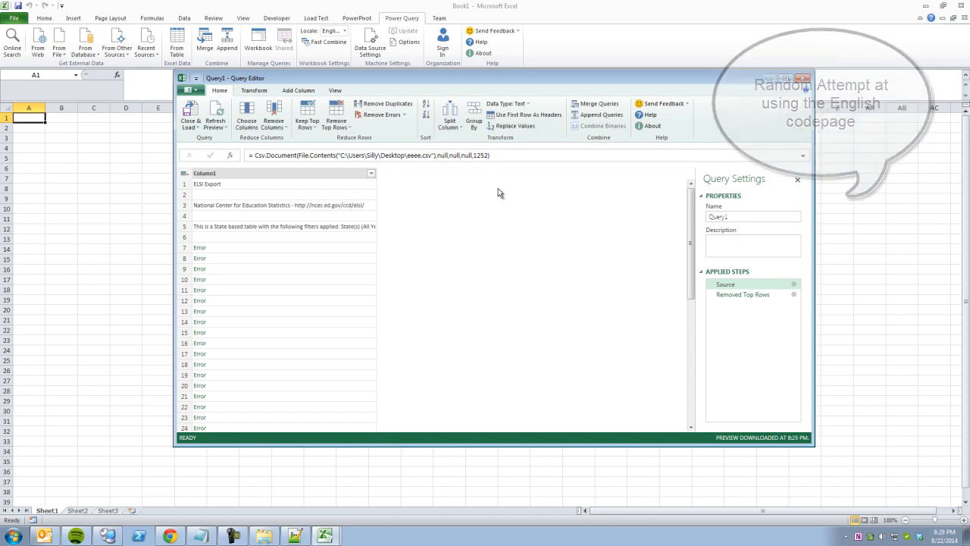
double_click(453, 155)
text(",")
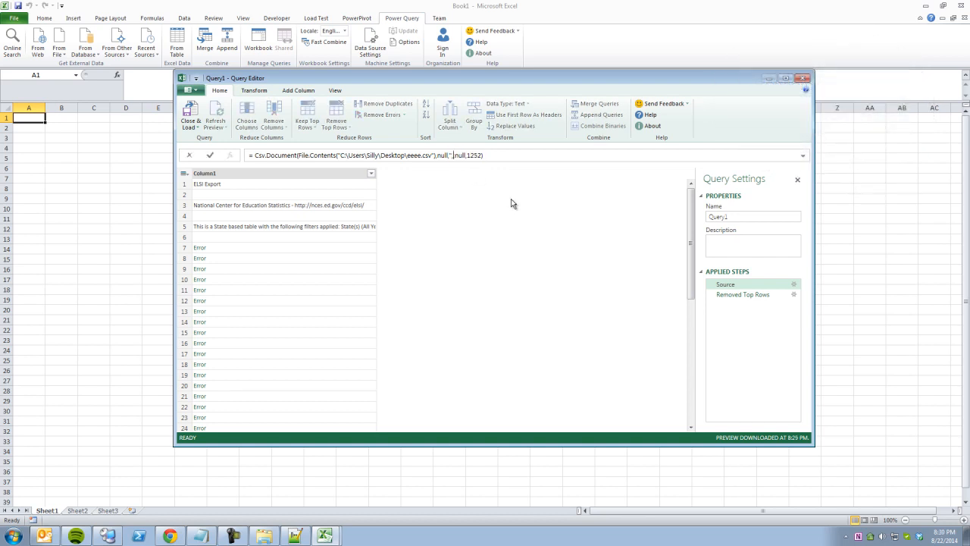
key(Return)
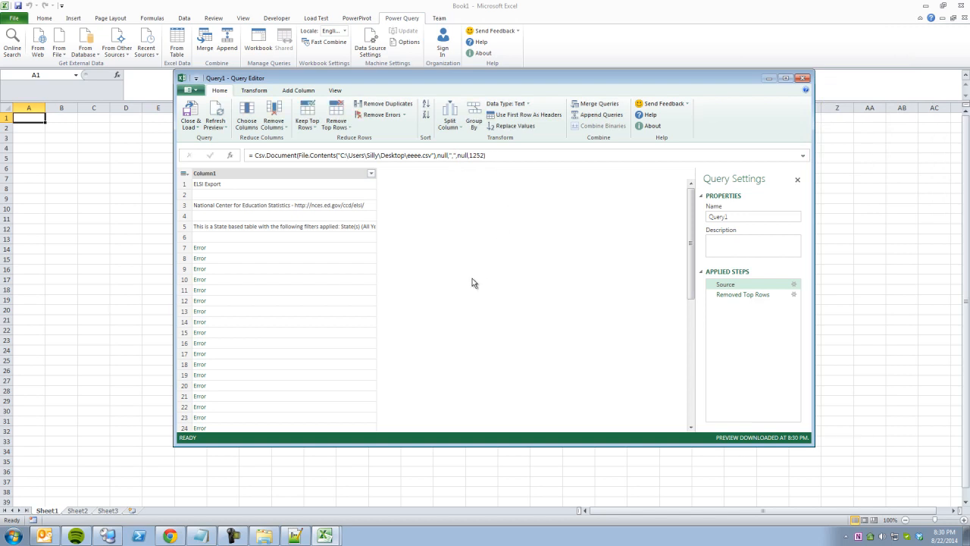
Inspect the ALABAMA and CALIFORNIA lines in the raw CSV text file, then close it.
click(439, 156)
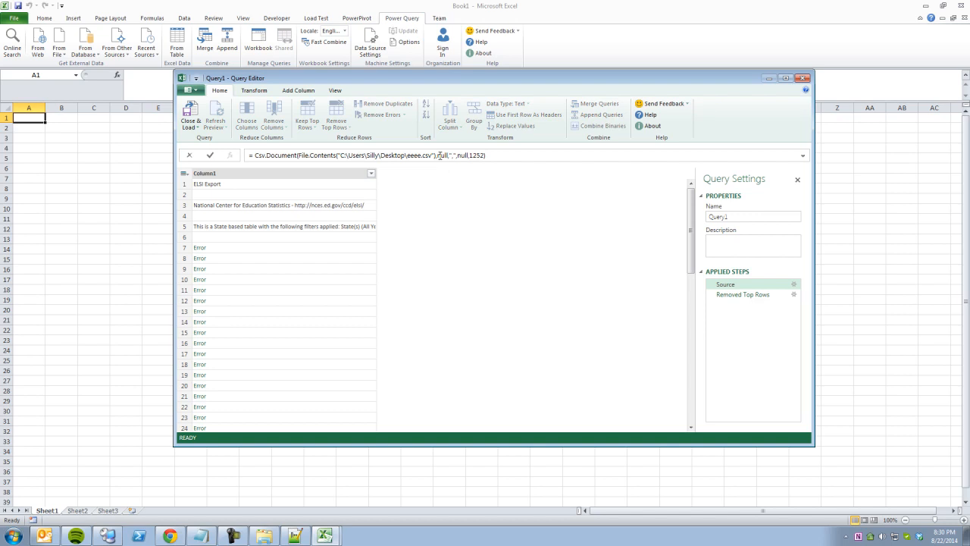
click(297, 535)
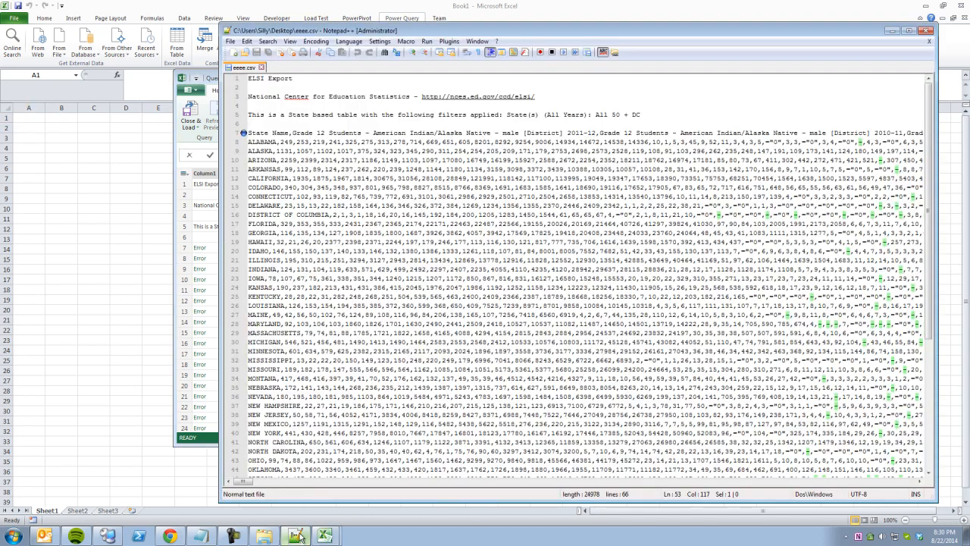
drag(286, 143, 411, 144)
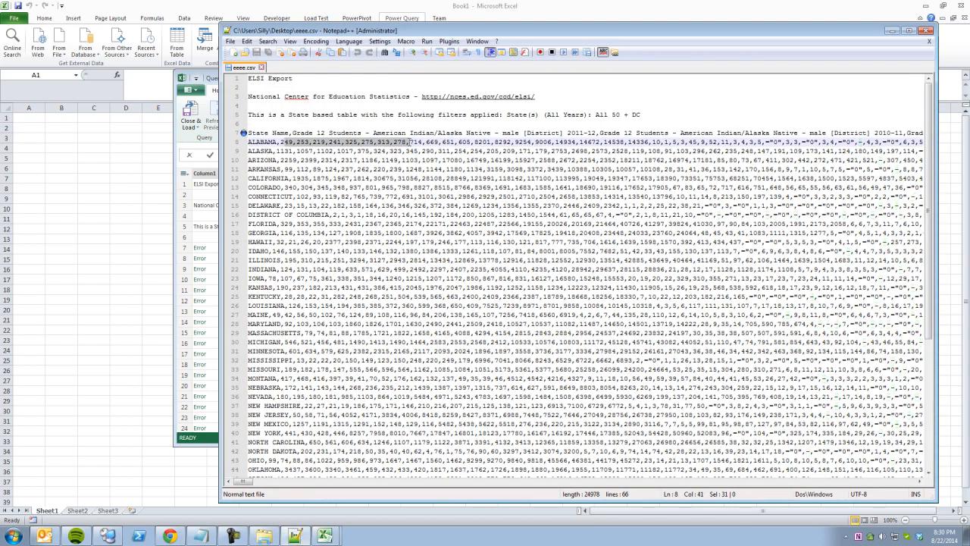
click(425, 180)
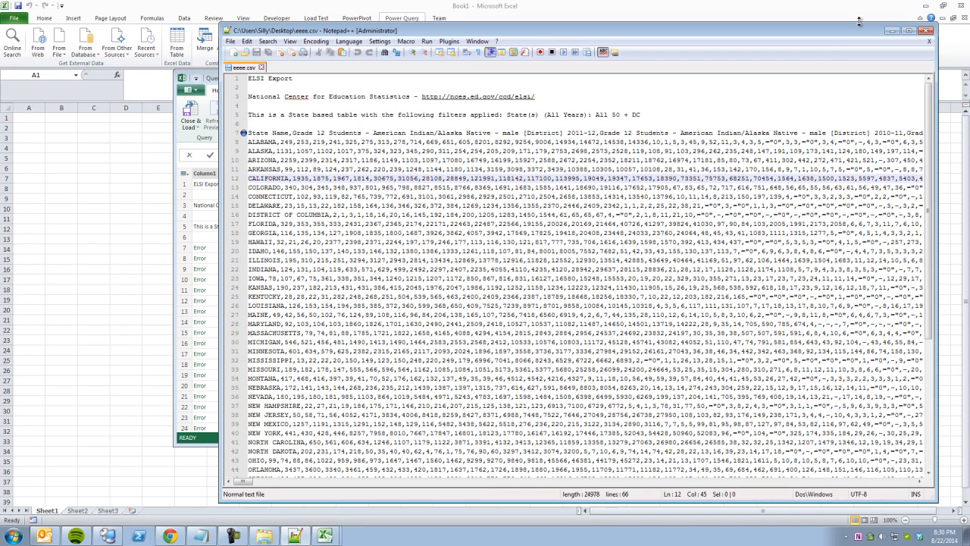
click(927, 31)
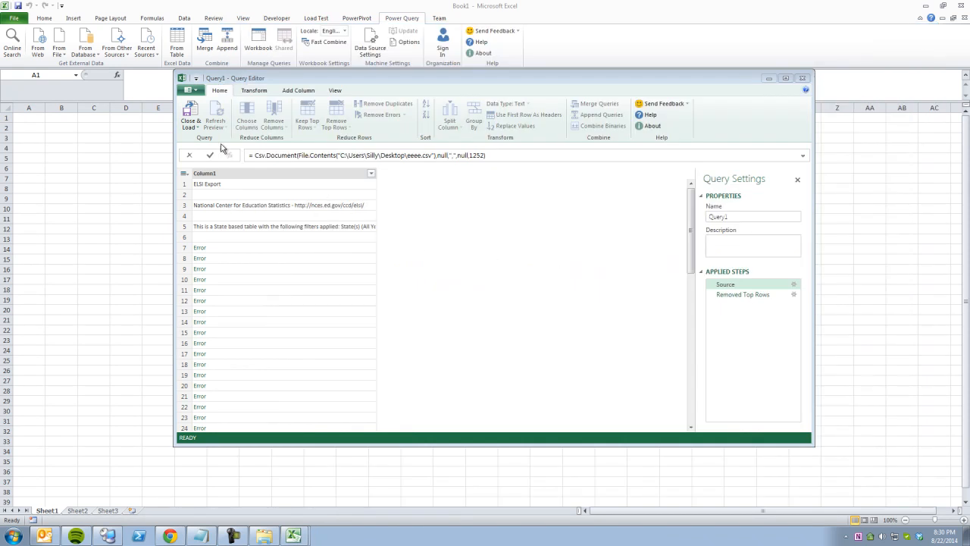
Start a new From Text query importing eeee.csv.txt from the Desktop.
click(260, 232)
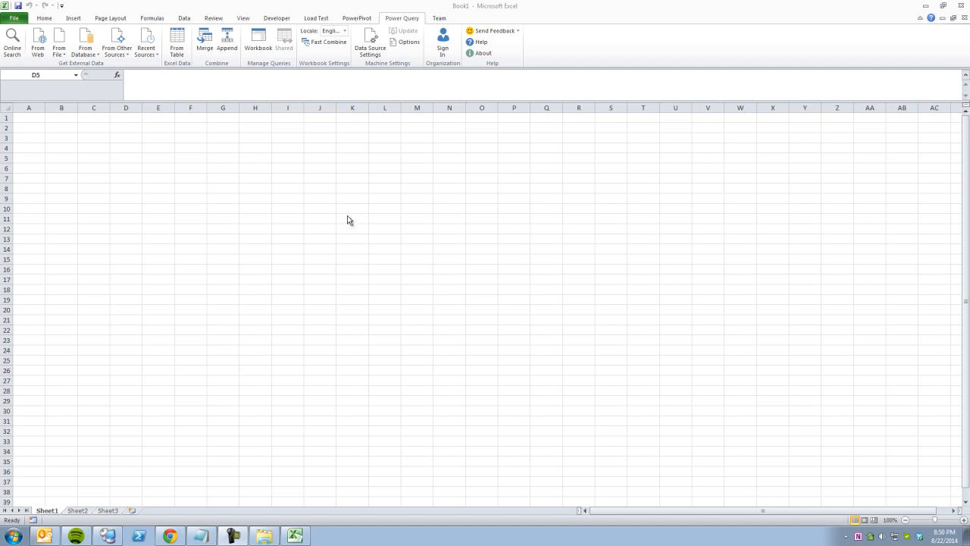
click(62, 56)
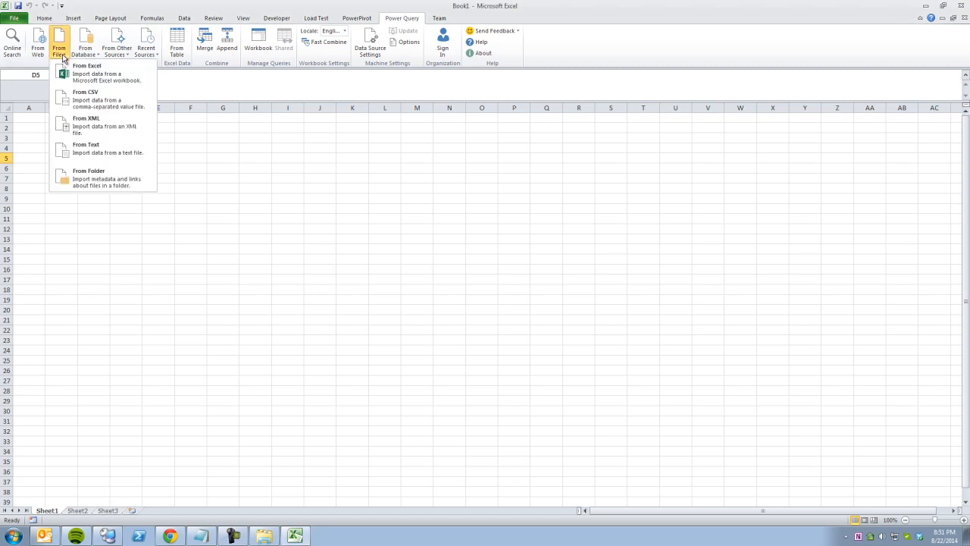
click(97, 156)
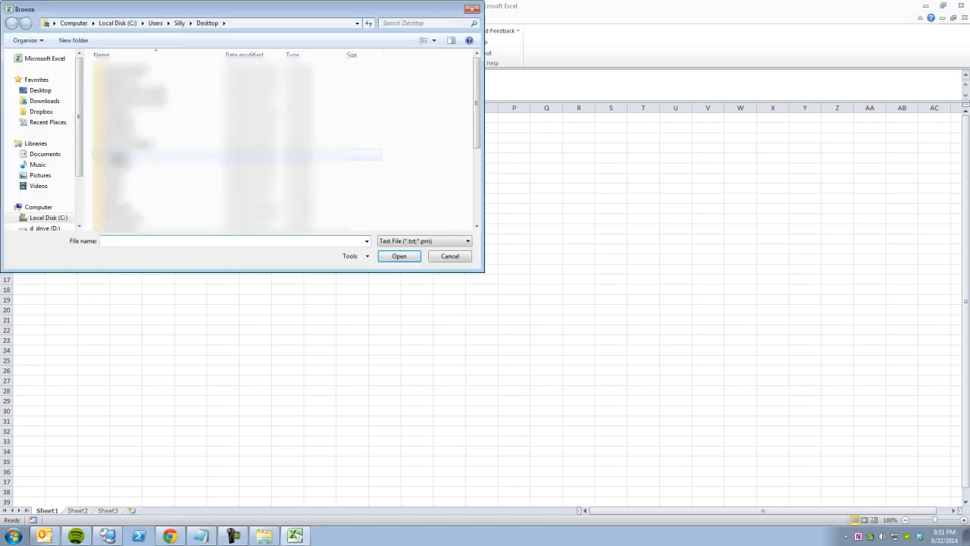
scroll(151, 174, down, 3)
click(175, 202)
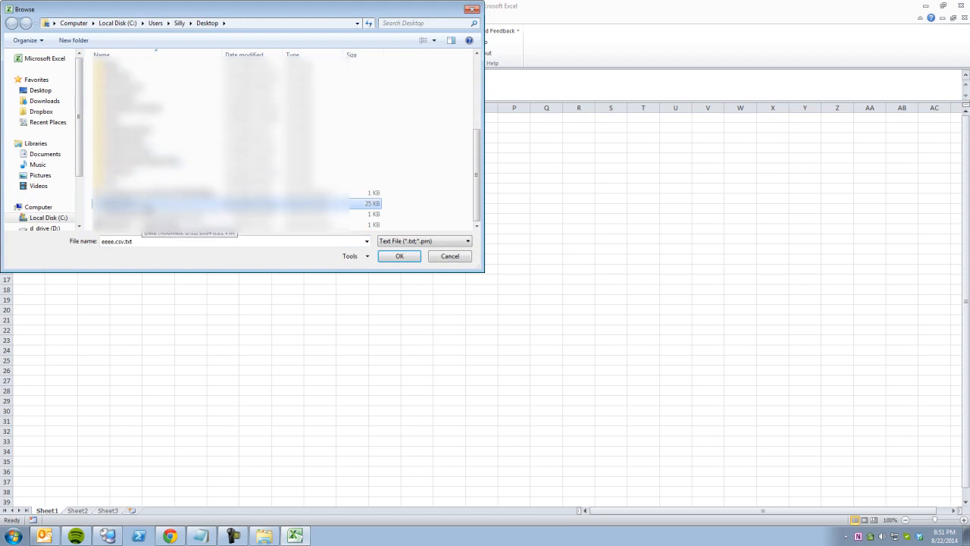
double_click(145, 204)
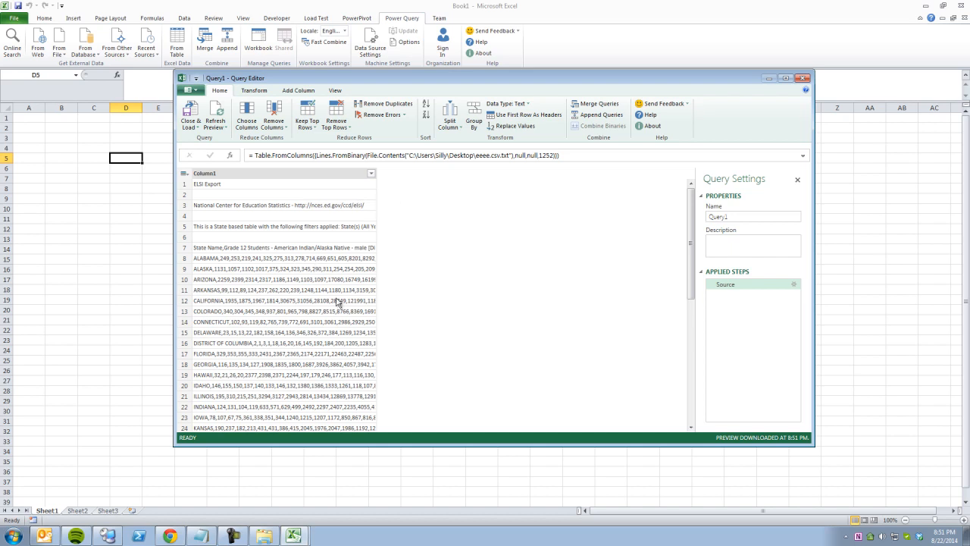
Check the ELSI Export title and data rows, then remove the top 6 rows.
click(275, 260)
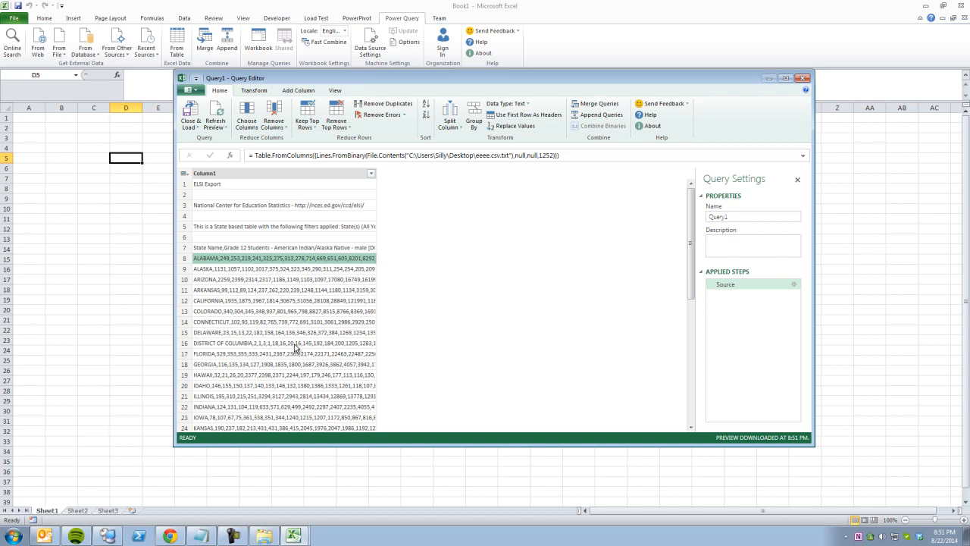
click(291, 342)
click(286, 258)
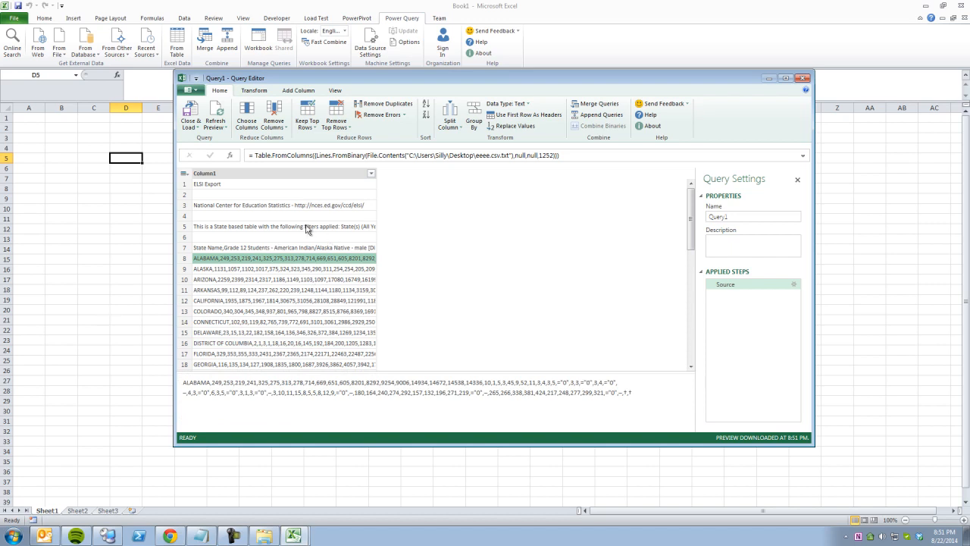
click(265, 188)
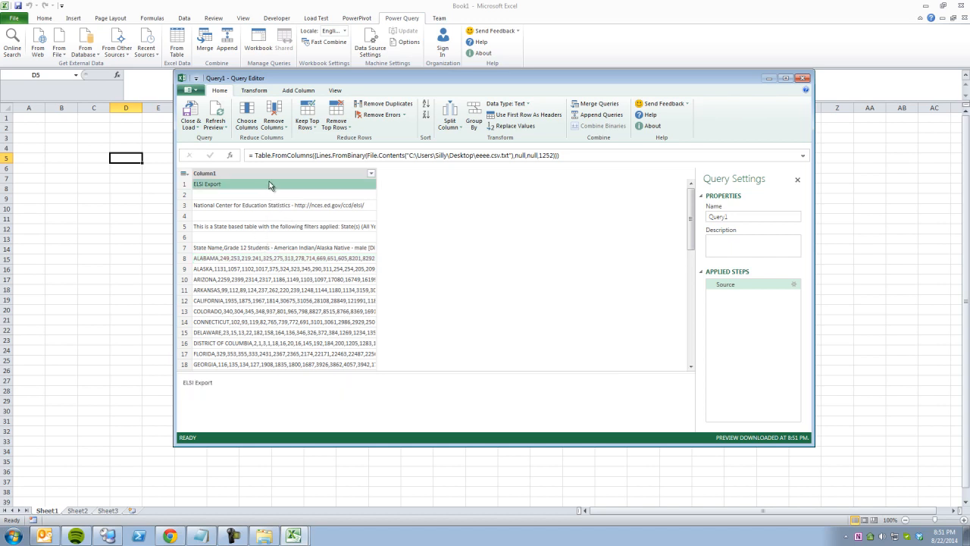
click(345, 129)
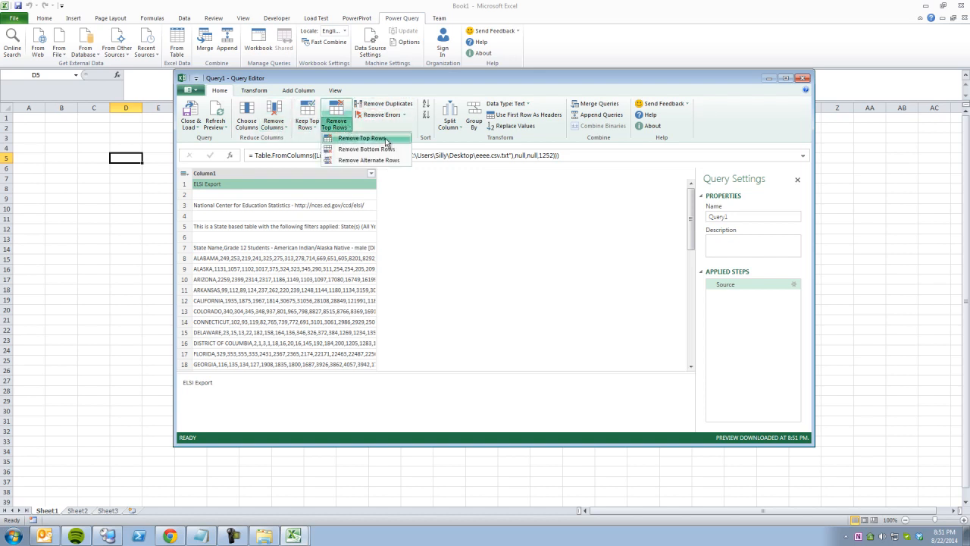
click(383, 139)
text(6)
click(602, 300)
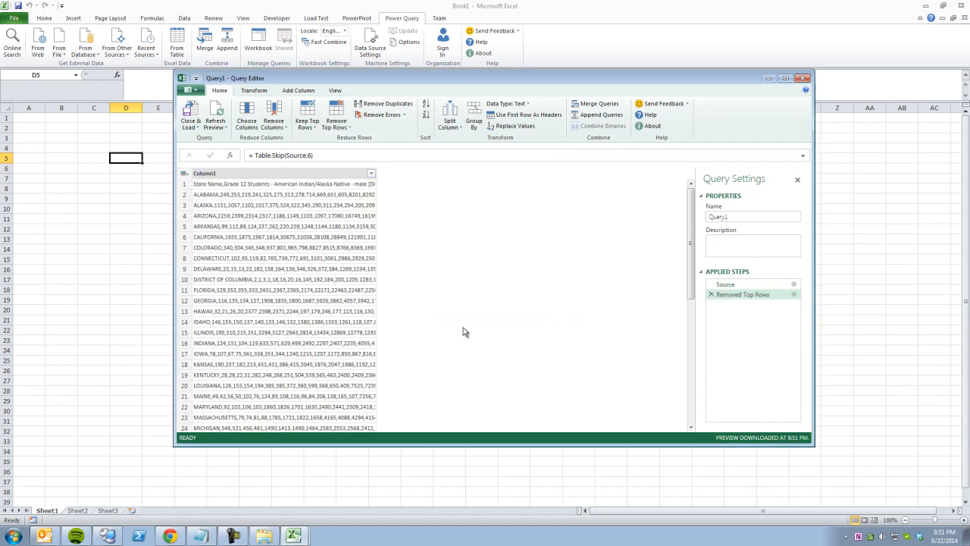
Check the State Name header line and count the Totals and footnote rows at the bottom.
click(236, 186)
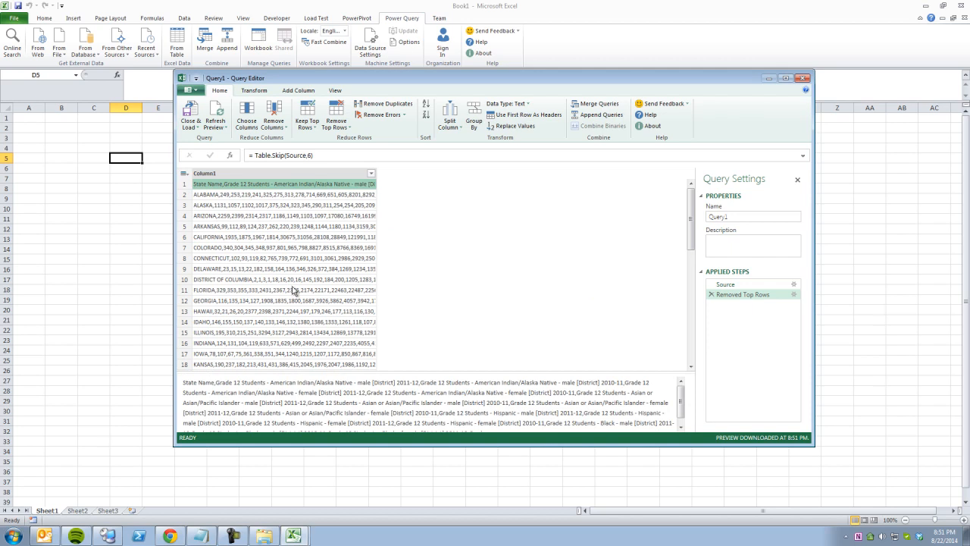
scroll(293, 290, down, 14)
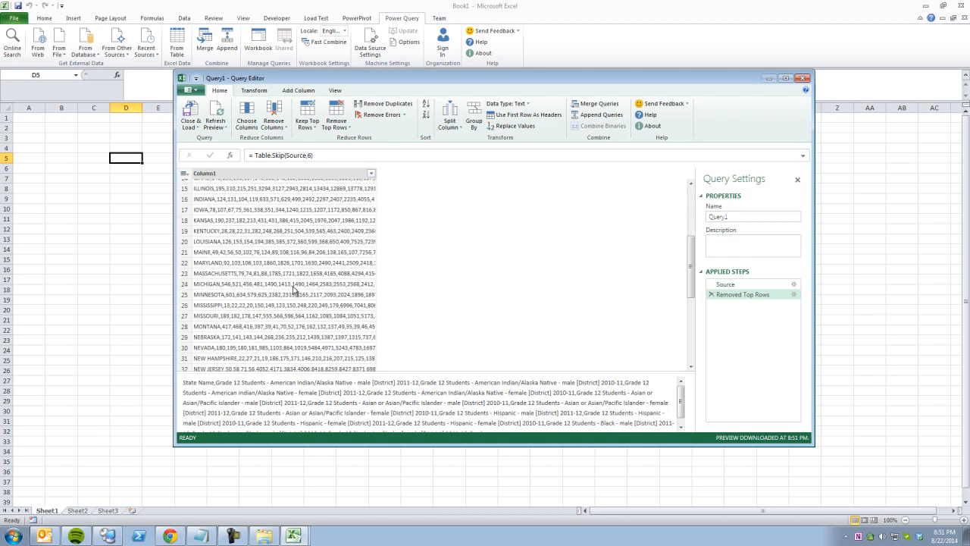
click(243, 365)
click(244, 355)
click(244, 344)
click(244, 334)
click(244, 323)
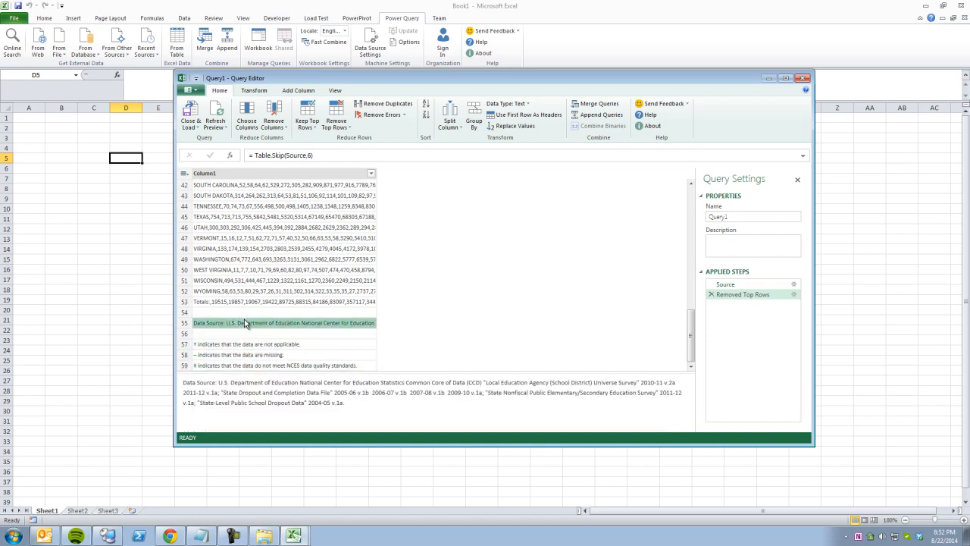
click(244, 313)
click(244, 302)
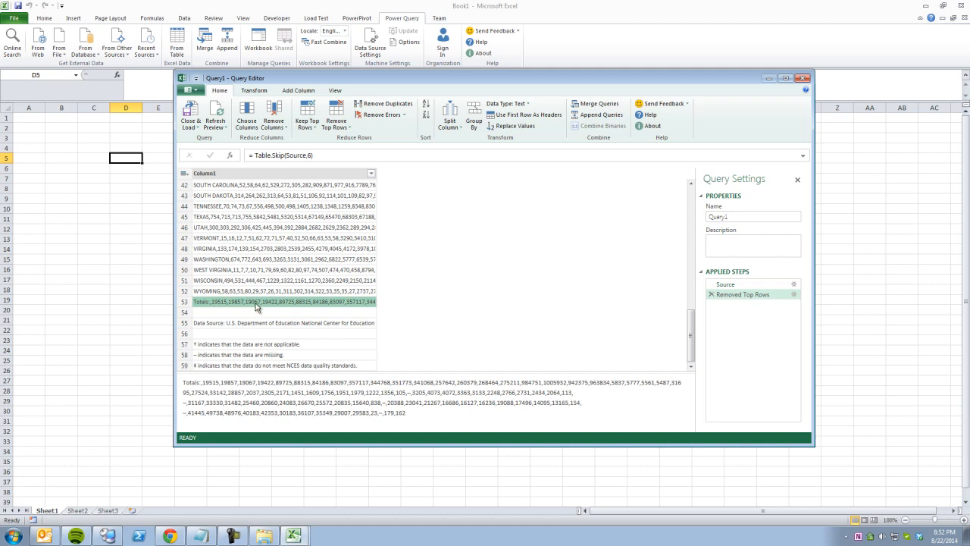
click(343, 129)
Remove the bottom 7 rows so the query ends at WYOMING, and scroll to verify.
click(364, 149)
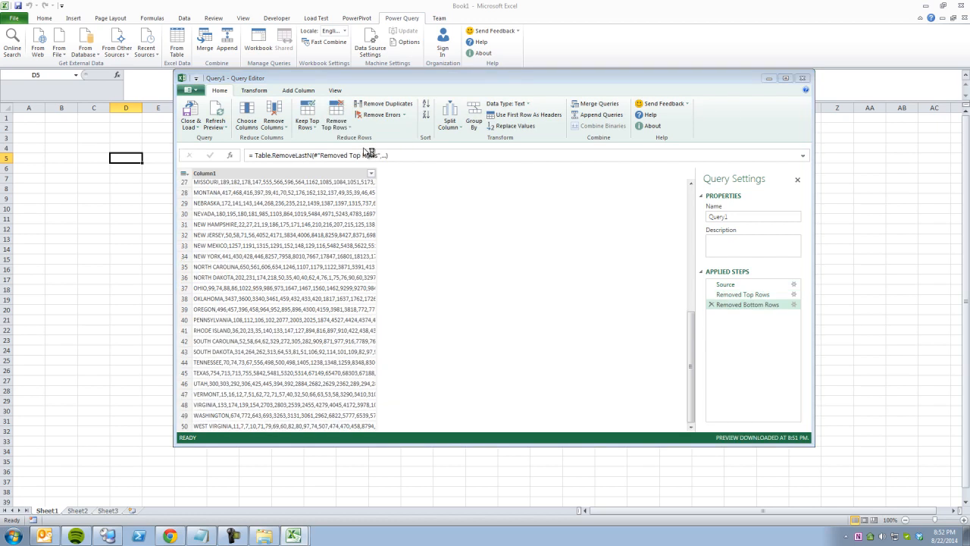
text(7)
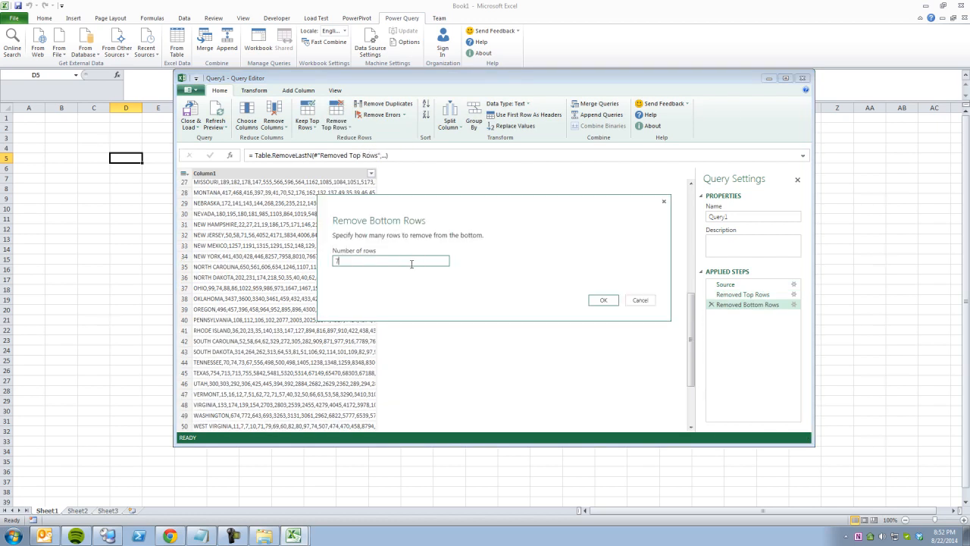
click(602, 300)
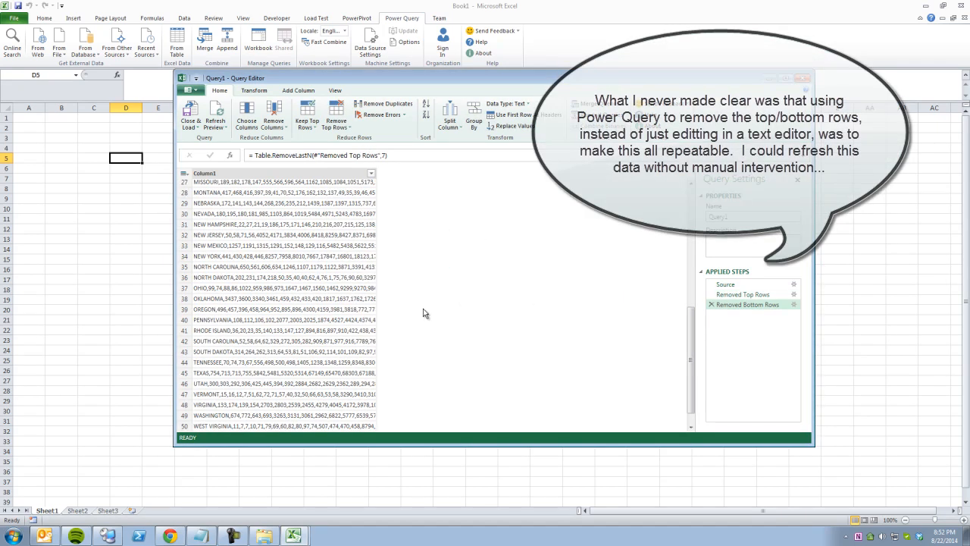
scroll(368, 308, down, 1)
scroll(368, 307, up, 9)
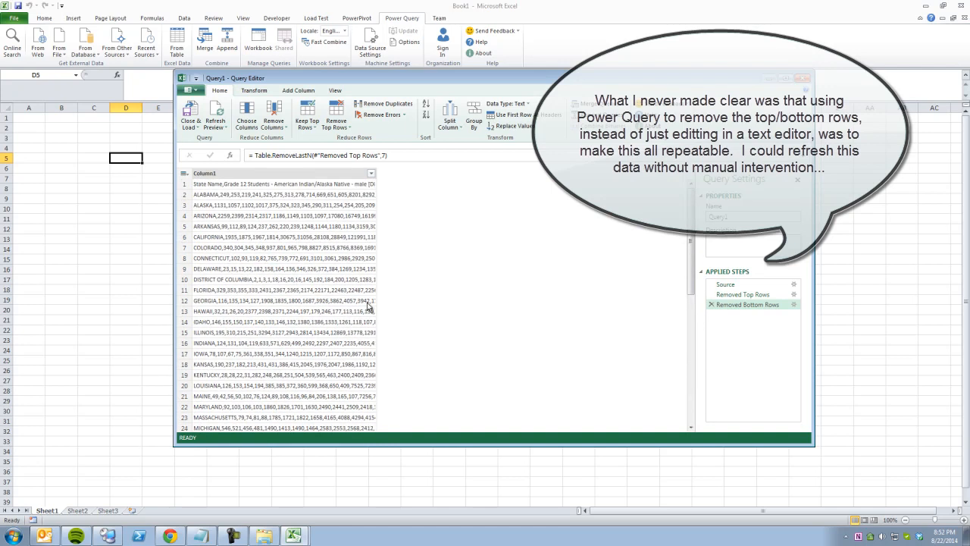
scroll(320, 224, down, 8)
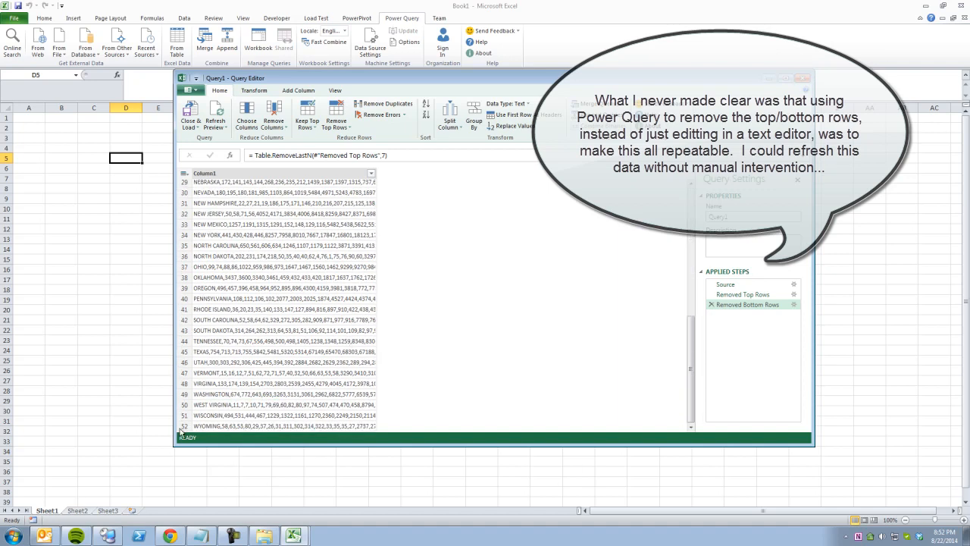
scroll(318, 354, up, 5)
scroll(318, 354, up, 4)
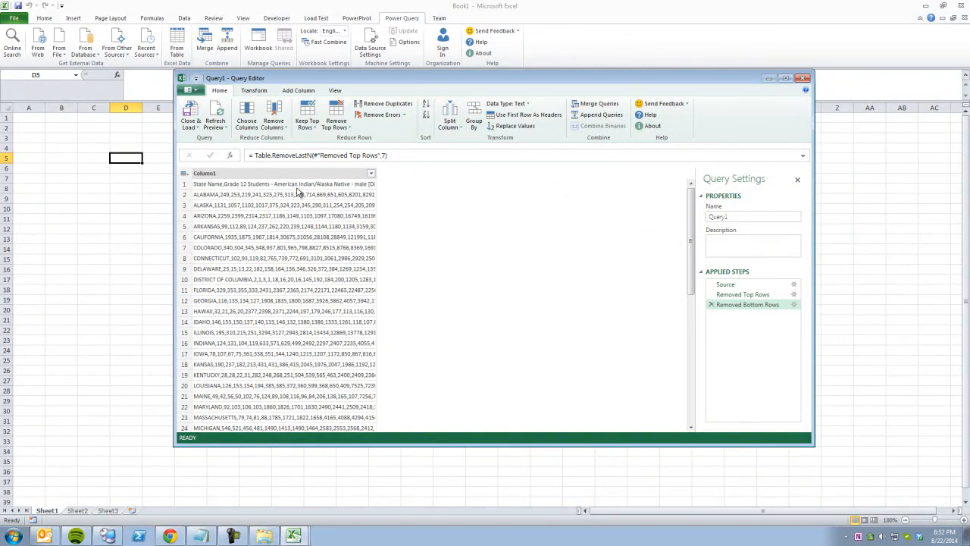
click(215, 280)
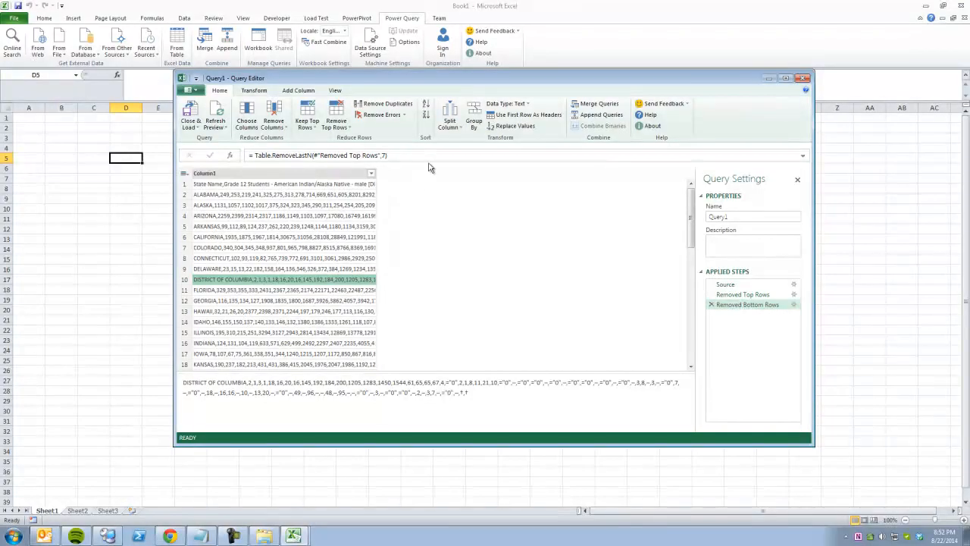
Split the column by comma at each occurrence, checking the labels row and ARIZONA's 2259.
click(450, 132)
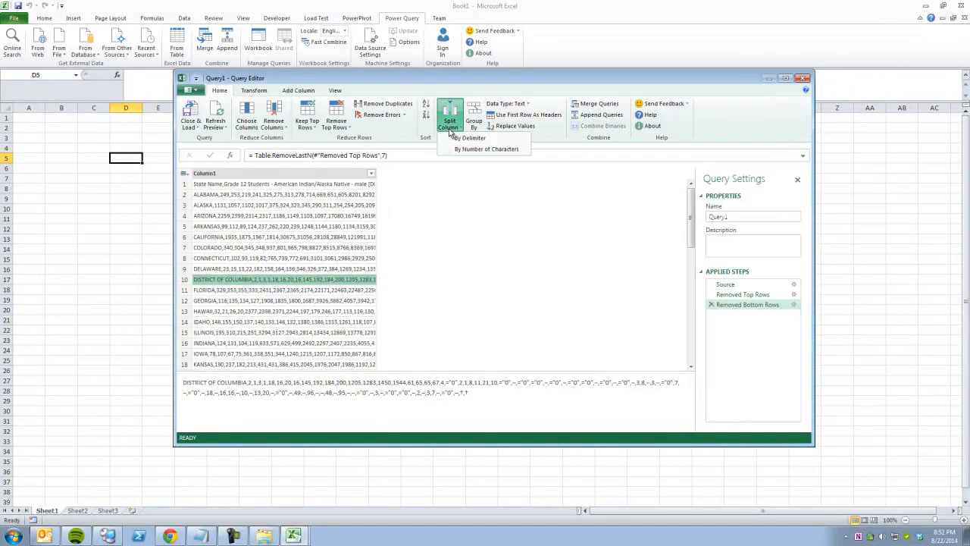
click(467, 140)
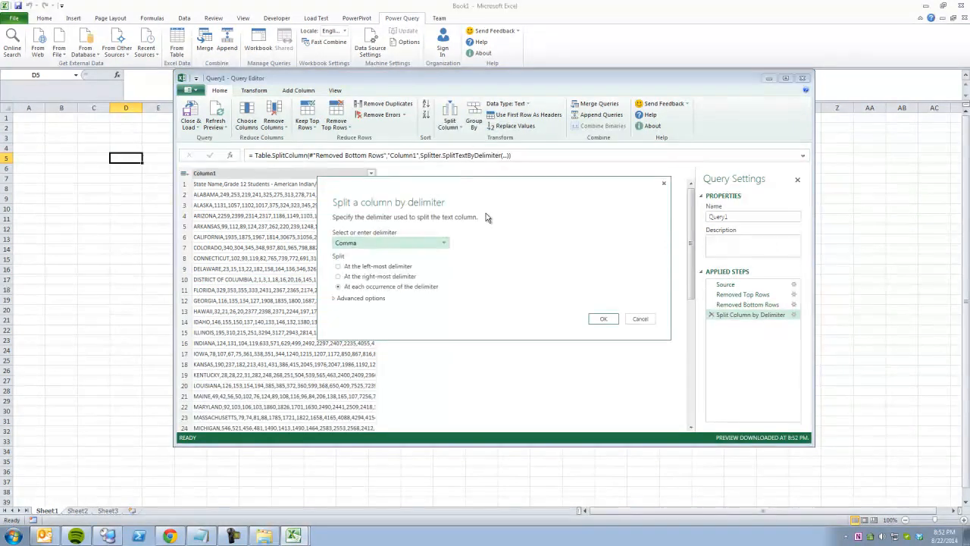
click(603, 318)
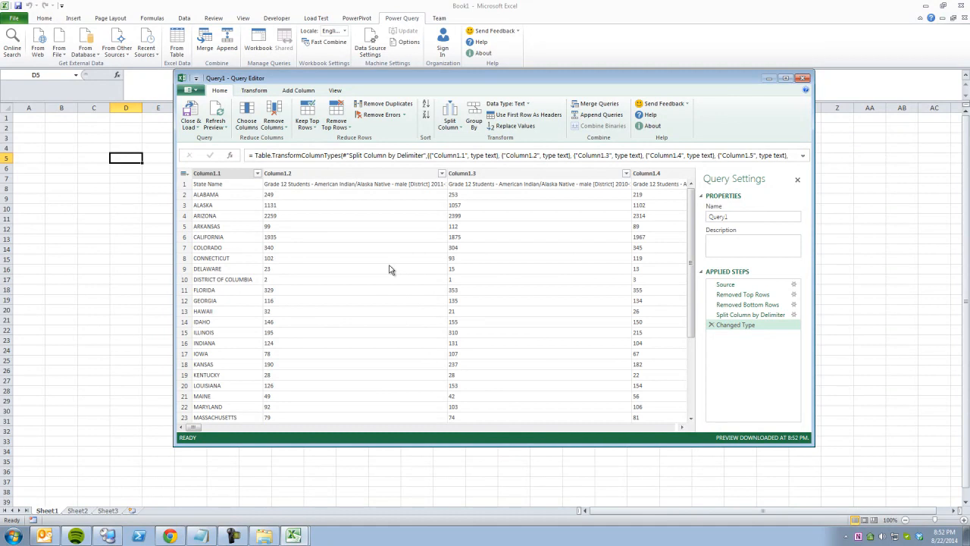
click(188, 185)
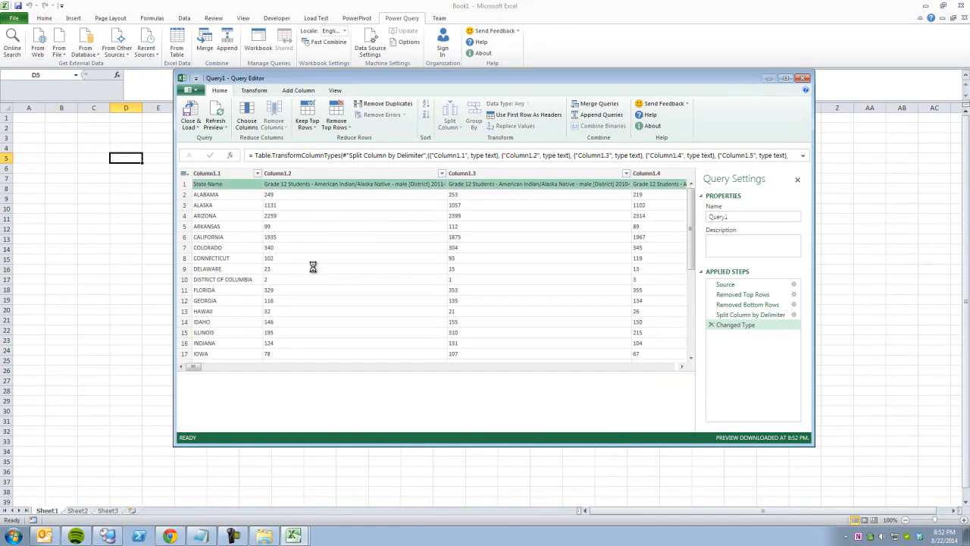
click(298, 215)
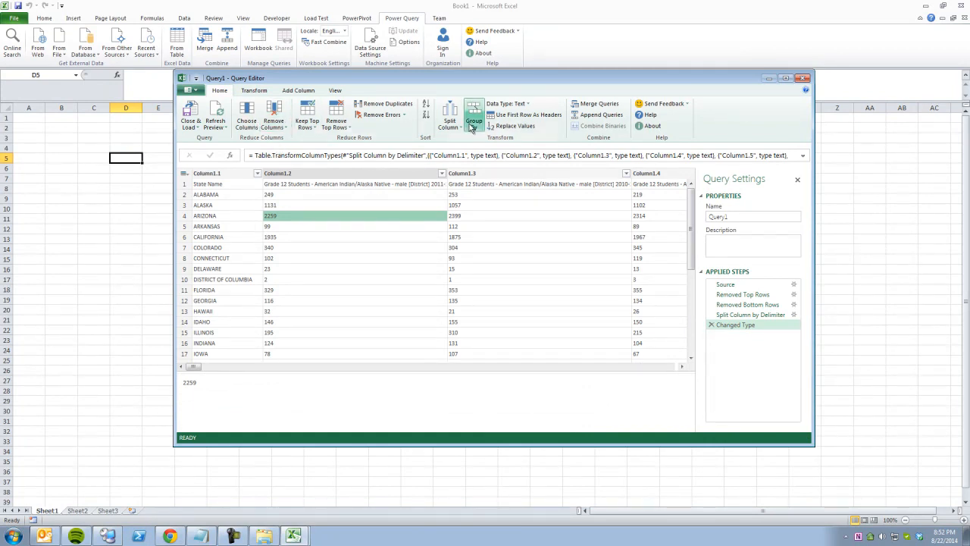
Promote the first row to headers and select all the Grade 12 count columns.
click(510, 118)
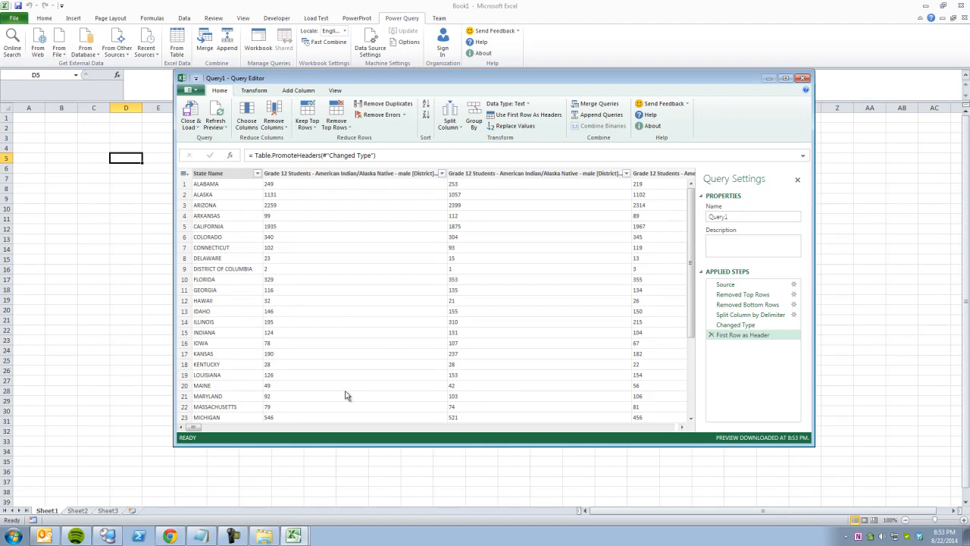
drag(199, 427, 178, 418)
click(310, 174)
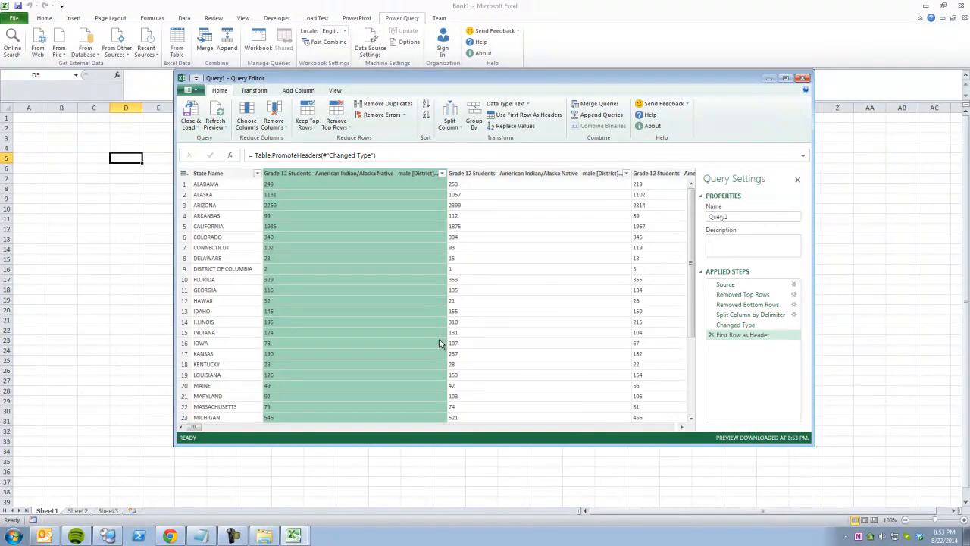
drag(199, 428, 680, 424)
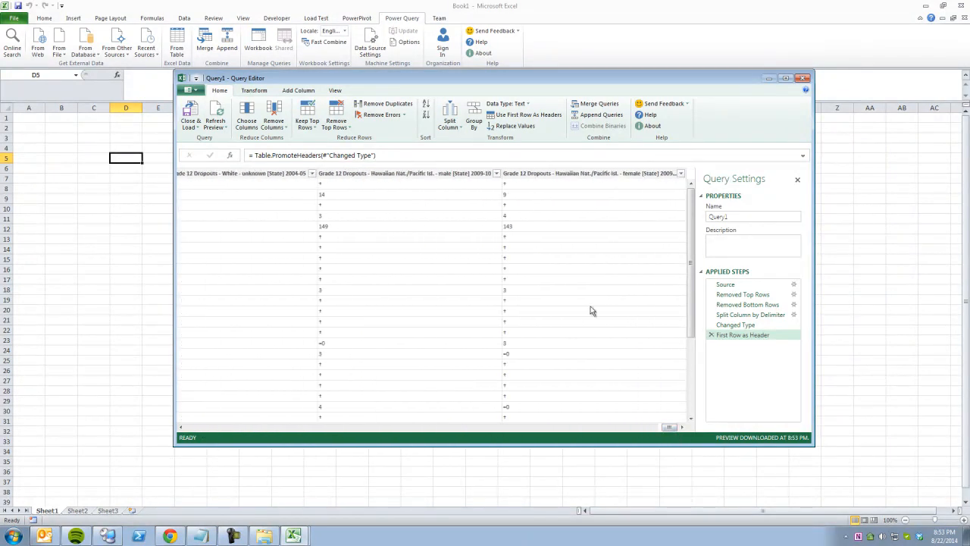
shift+click(569, 175)
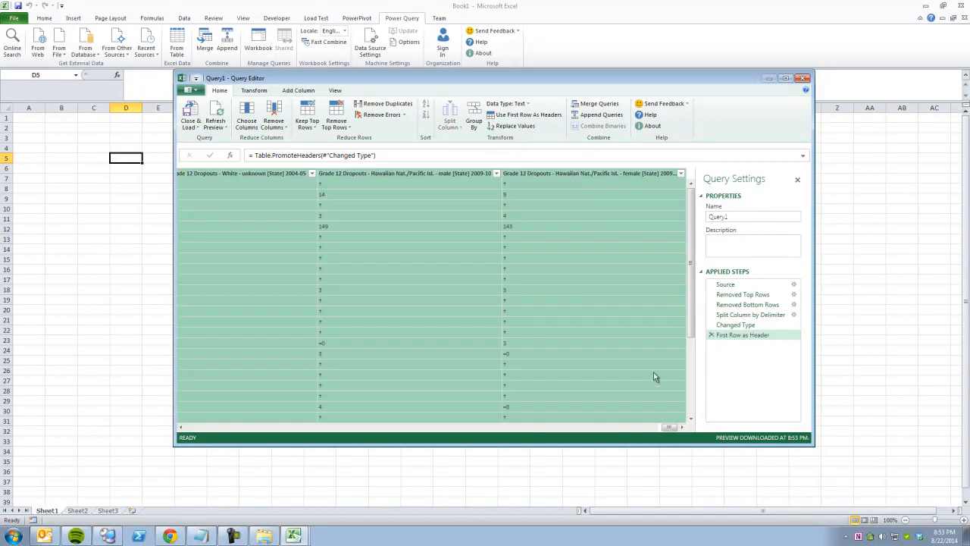
drag(669, 427, 185, 437)
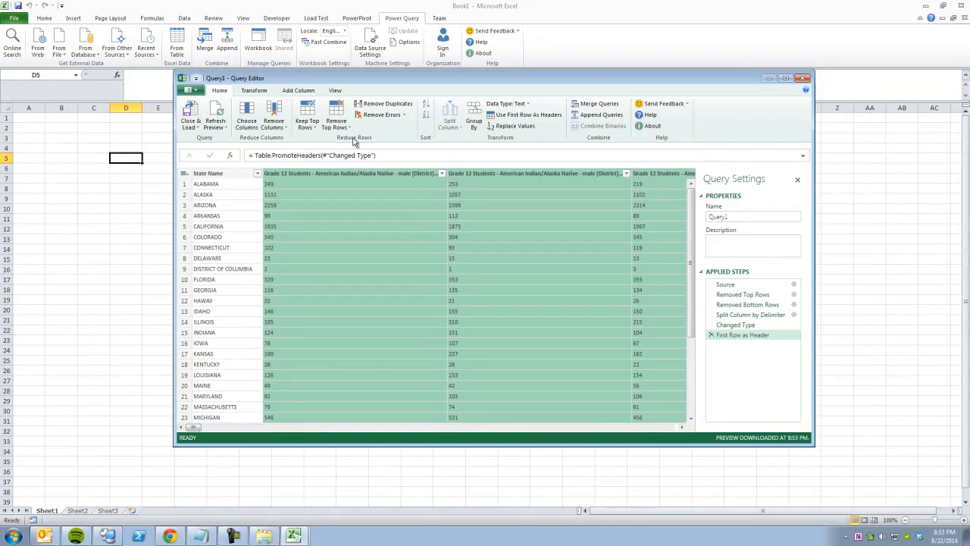
click(257, 91)
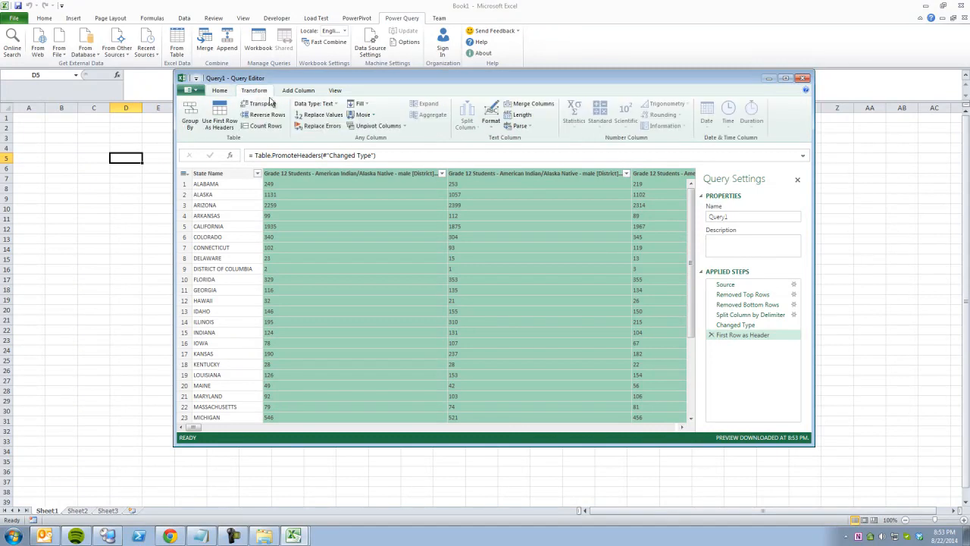
Unpivot the selected count columns and widen the resulting Value column.
click(371, 126)
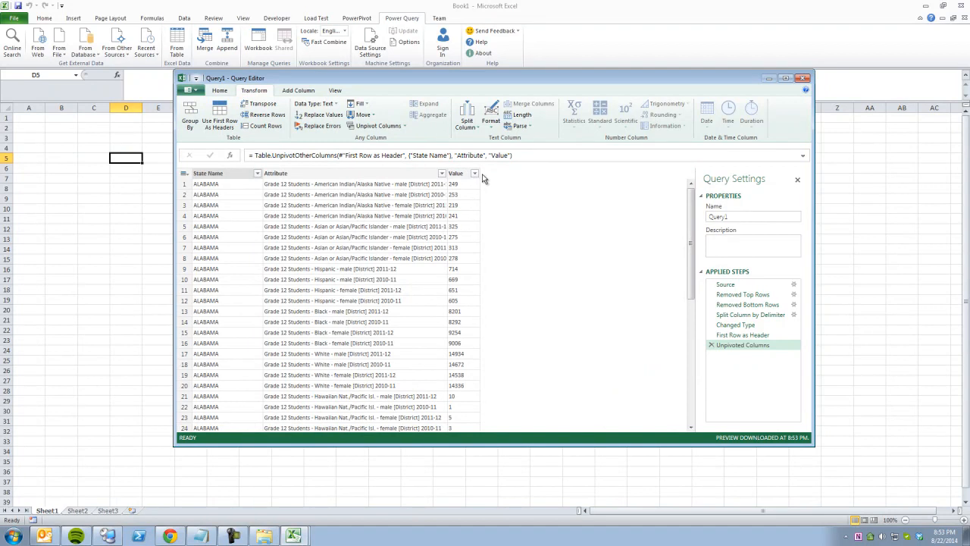
mouse_move(479, 173)
mouse_down()
mouse_move(504, 174)
mouse_move(447, 173)
mouse_move(475, 174)
mouse_up()
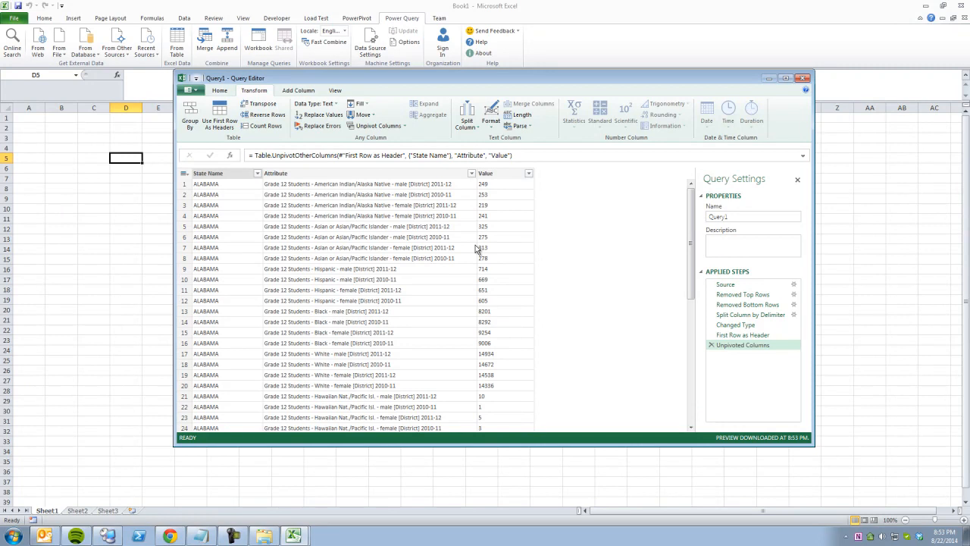
click(496, 184)
scroll(514, 281, down, 8)
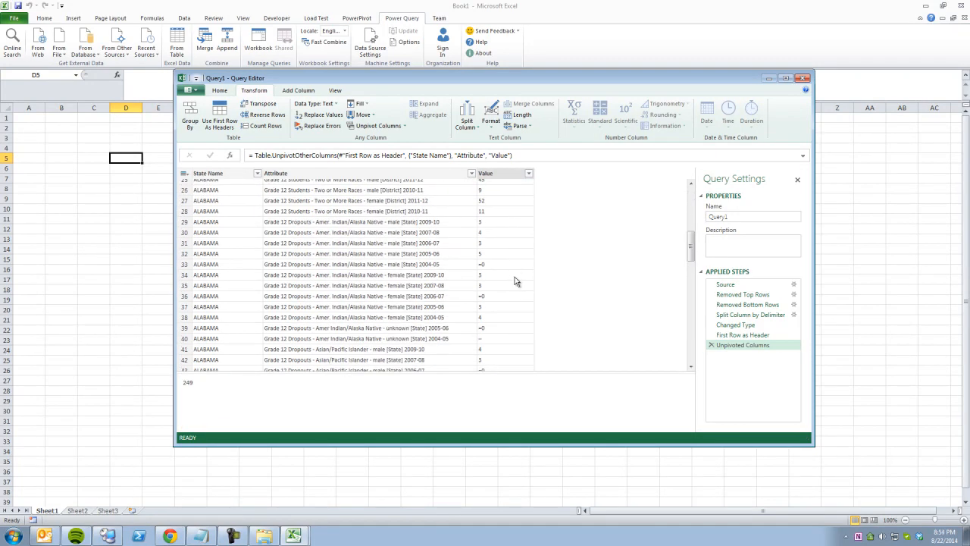
click(507, 263)
Inspect the – and =0 entries in the Value column around rows 52 and 88–90.
scroll(500, 298, down, 5)
click(491, 325)
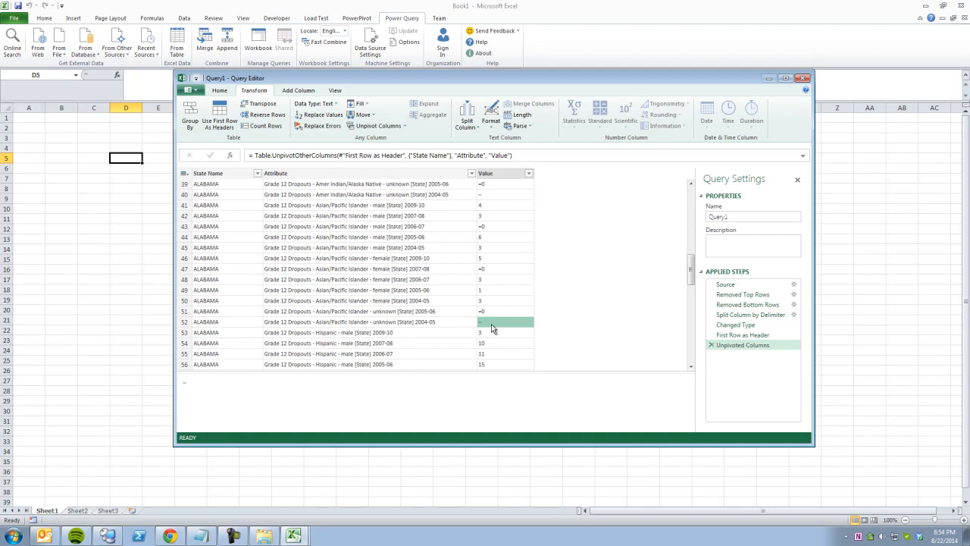
scroll(505, 309, down, 8)
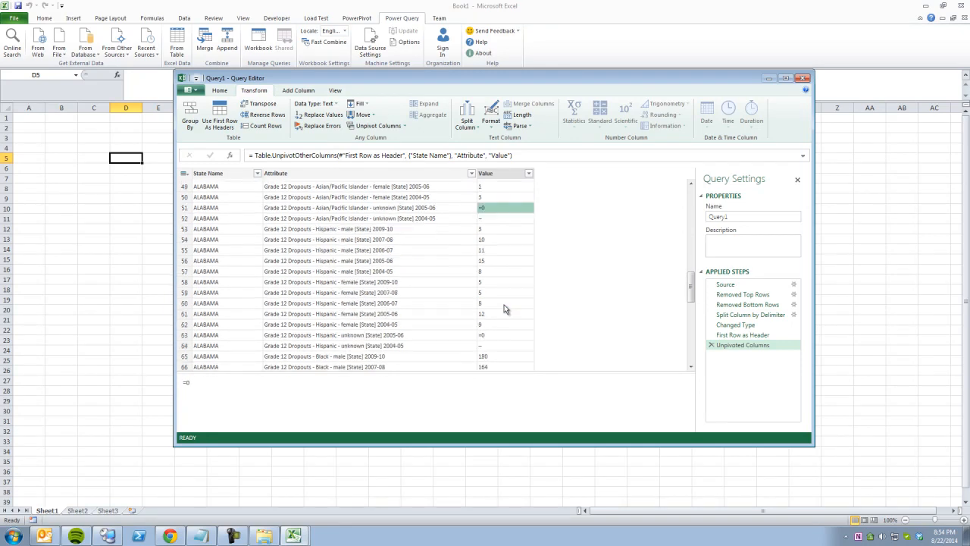
scroll(505, 309, down, 7)
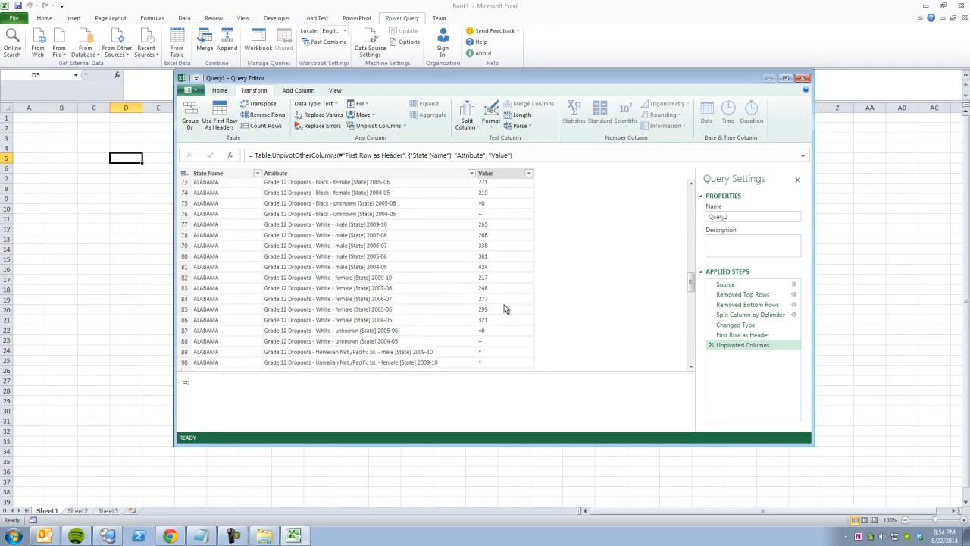
click(489, 225)
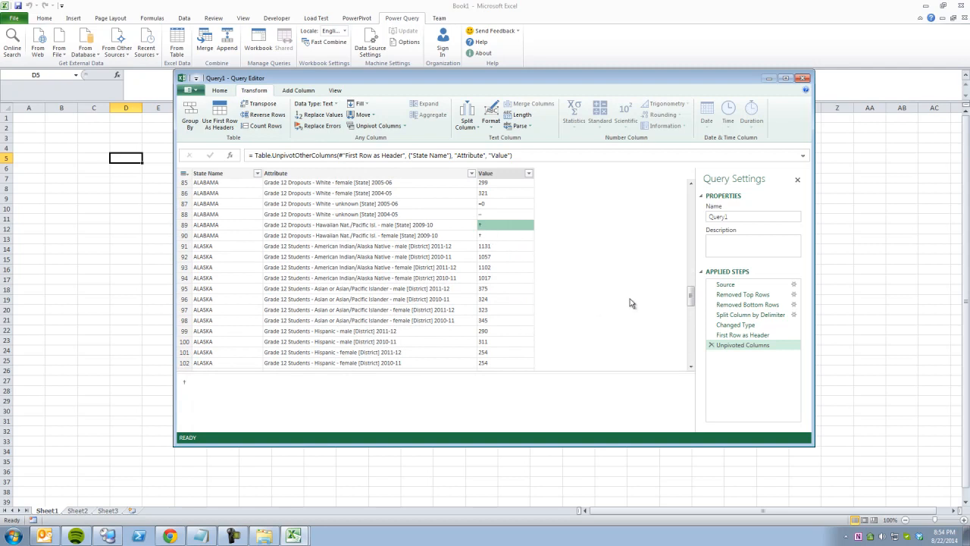
click(485, 215)
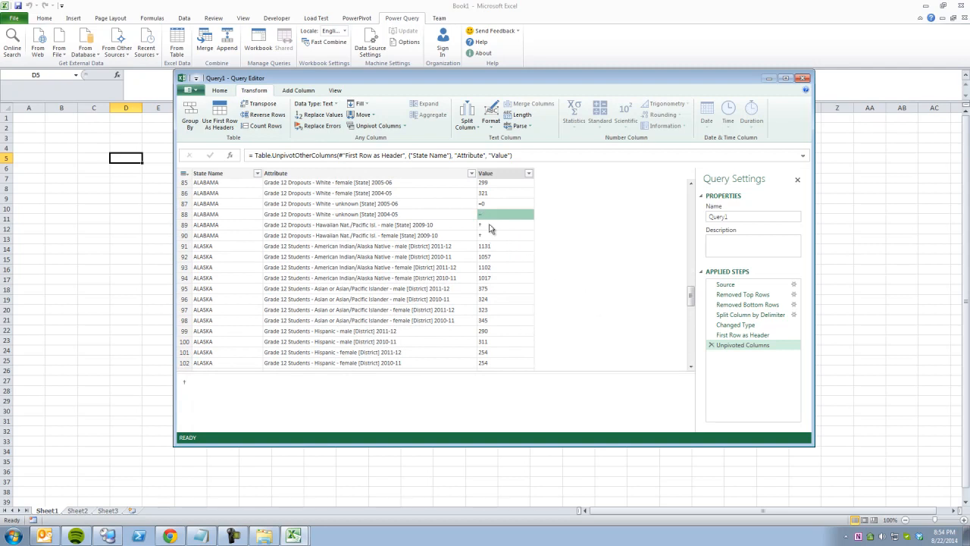
click(489, 225)
click(490, 234)
click(490, 228)
click(488, 215)
click(493, 206)
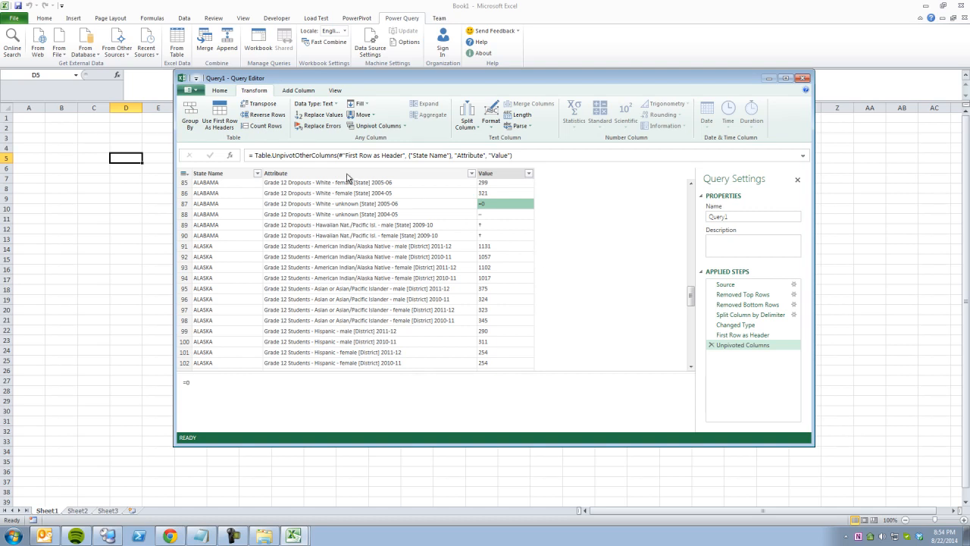
Replace every =0 with 0 in the Value column.
click(319, 115)
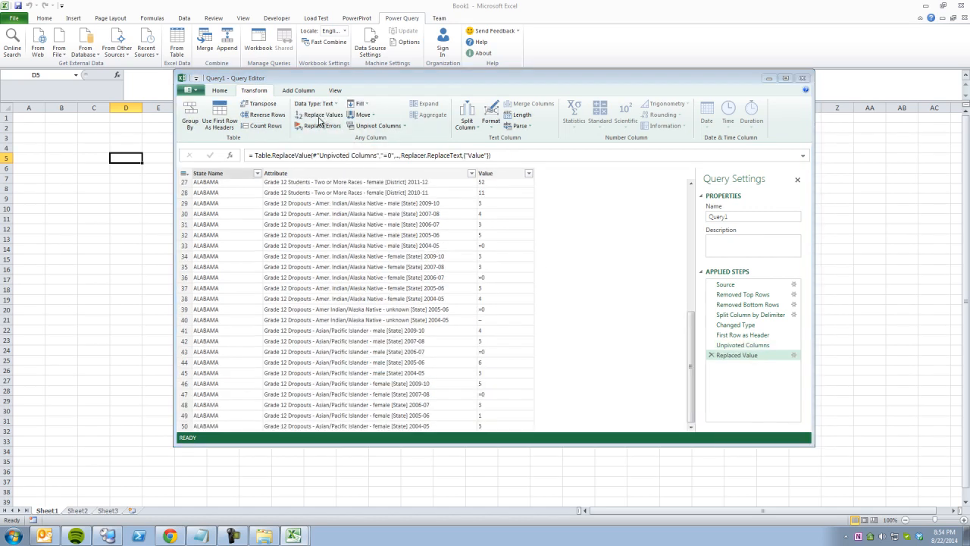
click(345, 271)
text(0)
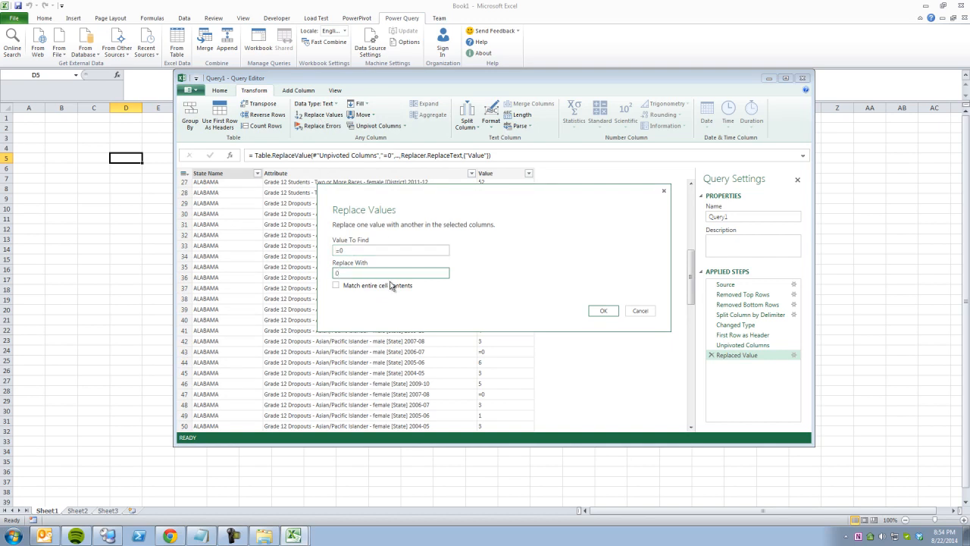
click(598, 312)
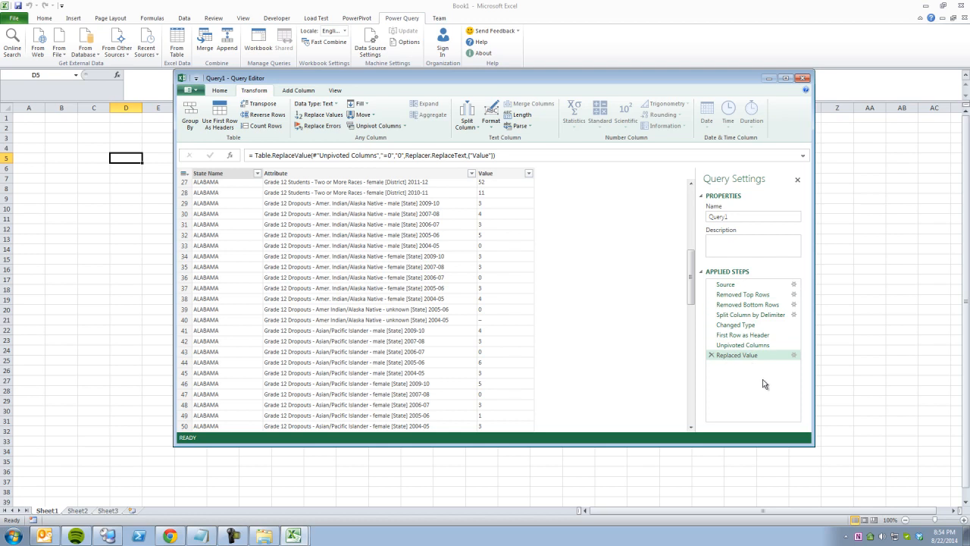
click(750, 315)
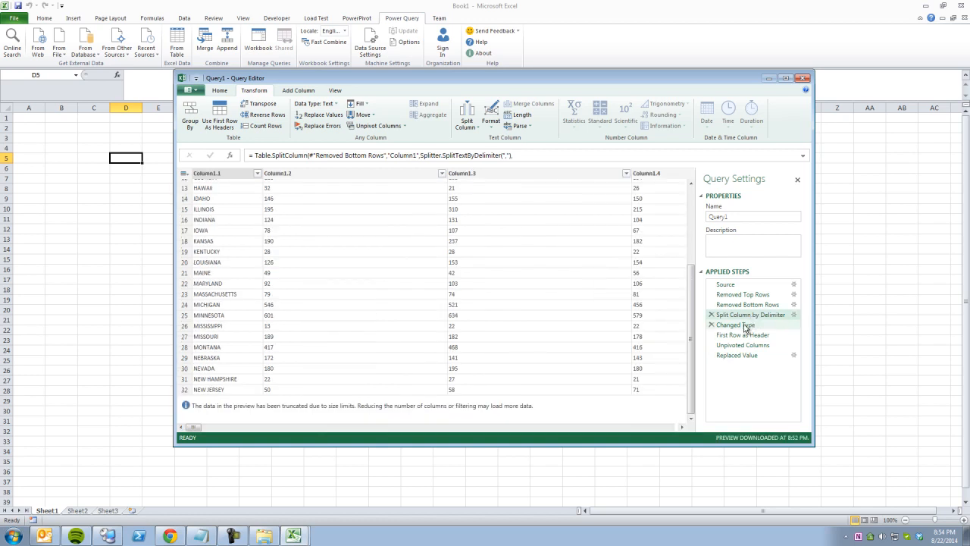
click(744, 324)
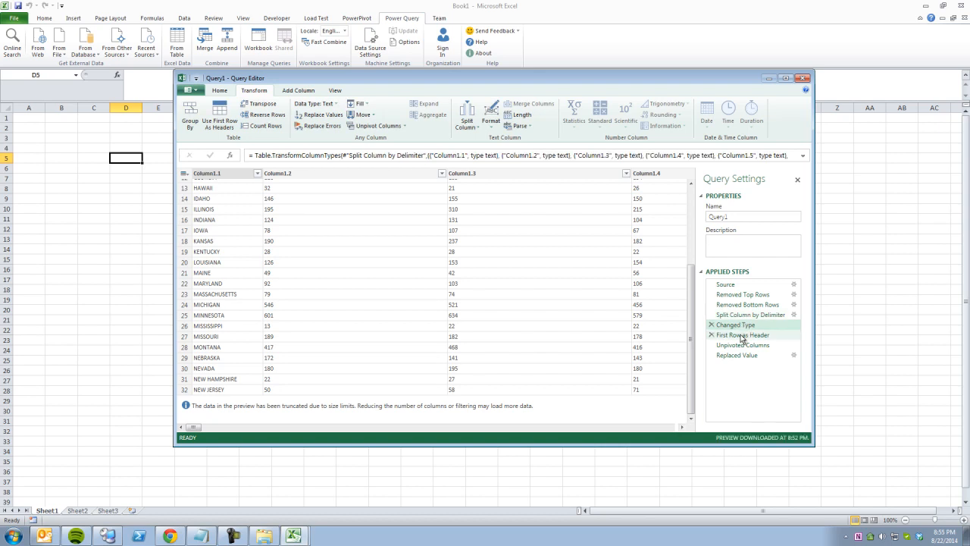
click(742, 338)
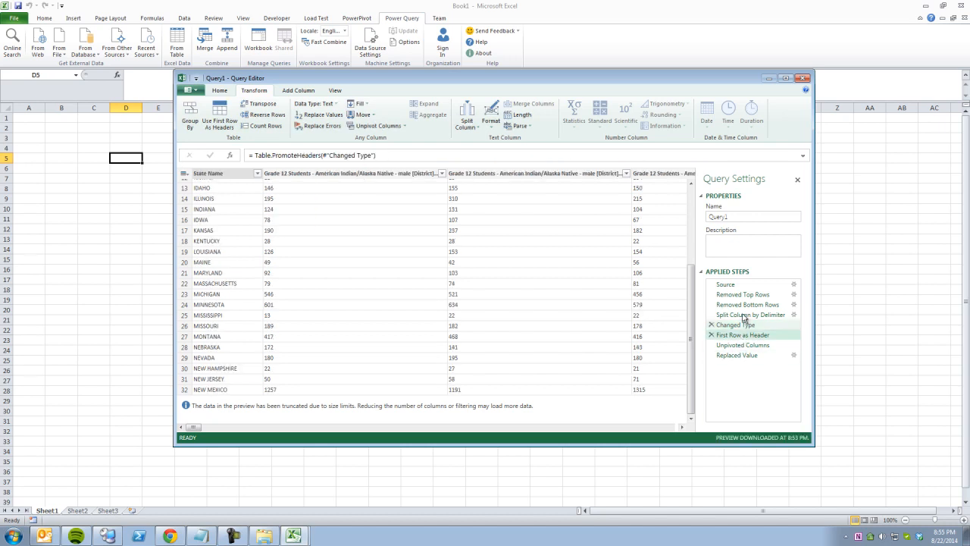
click(739, 355)
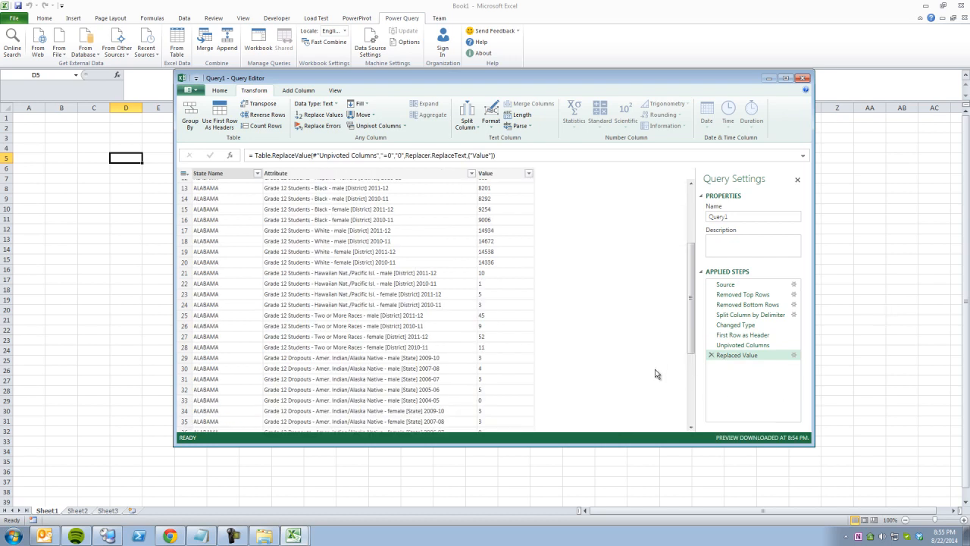
click(494, 210)
scroll(500, 279, down, 7)
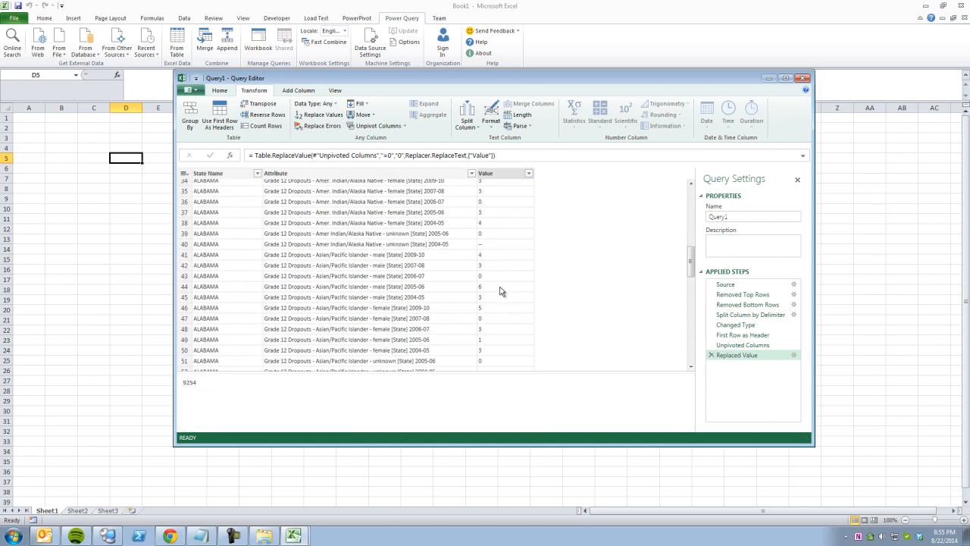
click(490, 245)
scroll(511, 302, down, 4)
click(494, 257)
scroll(511, 320, down, 3)
click(493, 296)
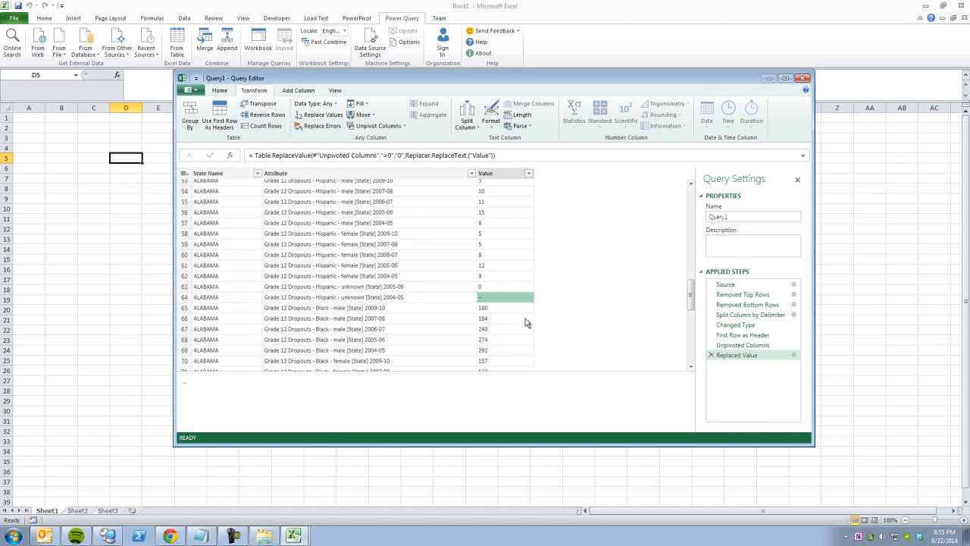
scroll(523, 318, down, 5)
click(494, 281)
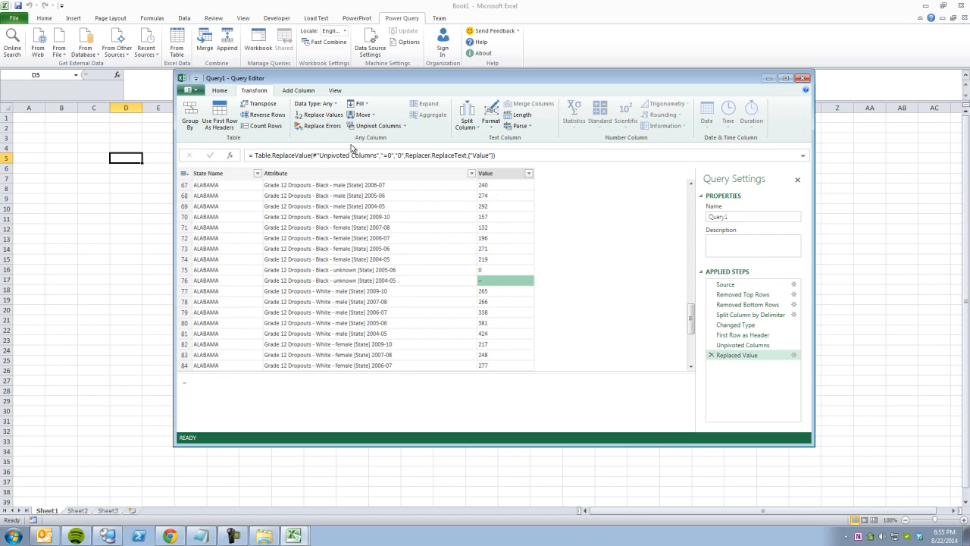
Change the Value column's data type to Whole Number.
click(219, 90)
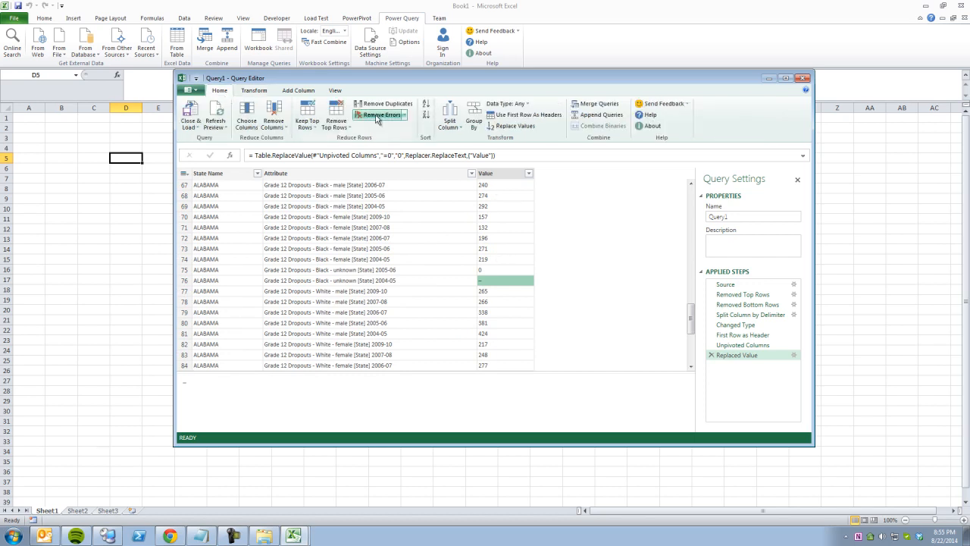
click(506, 104)
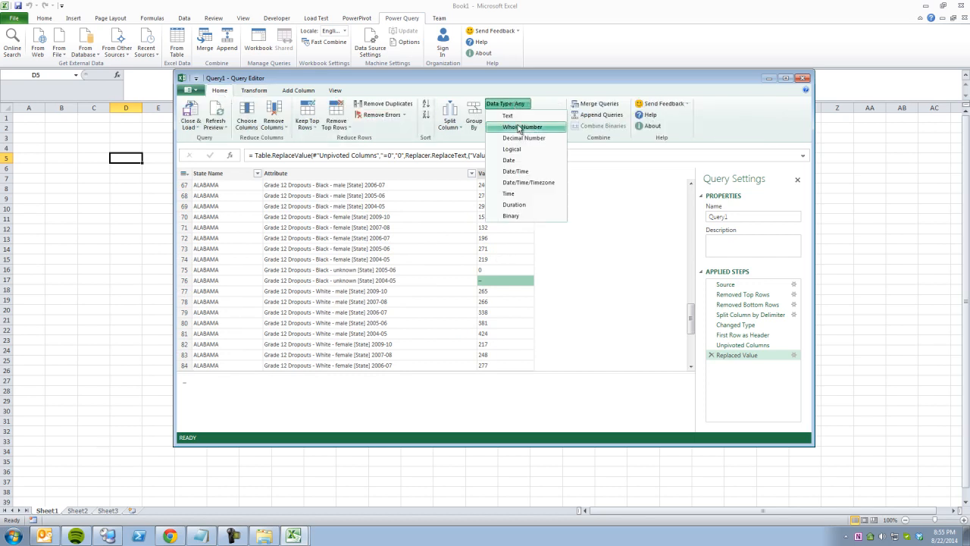
click(520, 127)
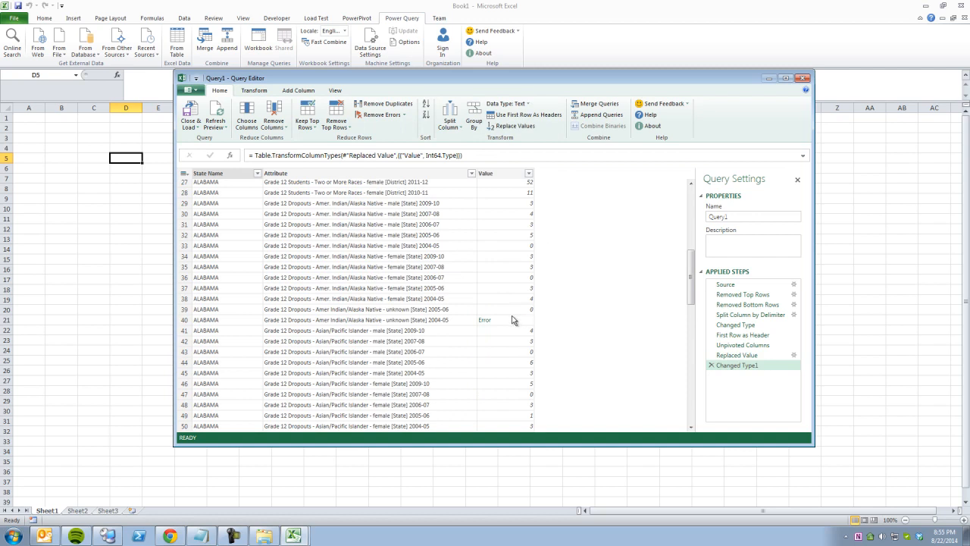
Rename the Changed Type1 step to 'Change to WholeNumber Type' and inspect row 40's Error.
right_click(734, 369)
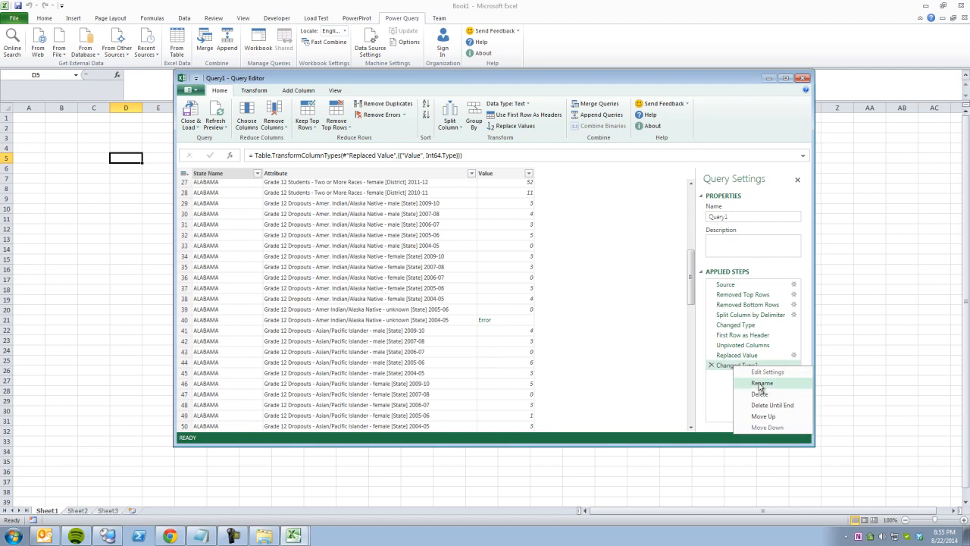
click(758, 385)
text(Chang)
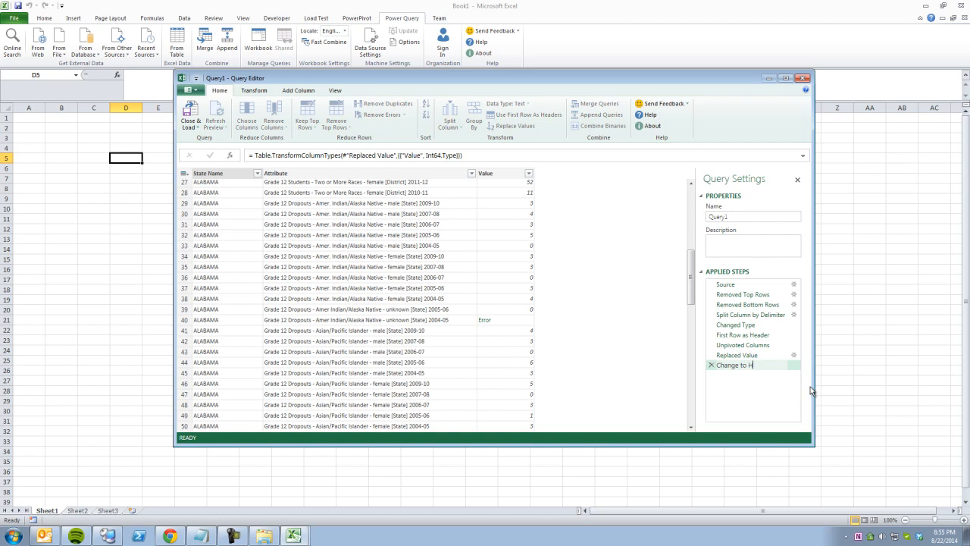
text(mber)
key(Return)
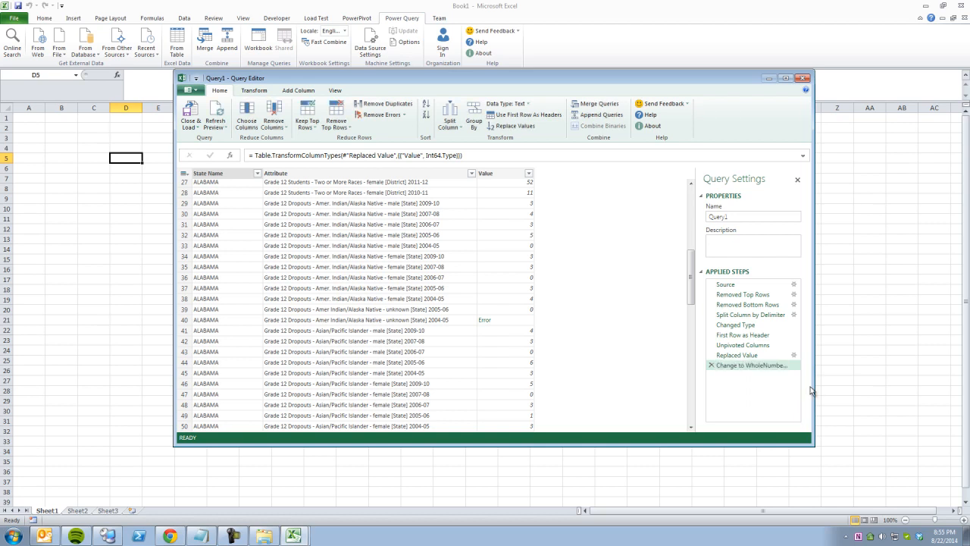
click(507, 320)
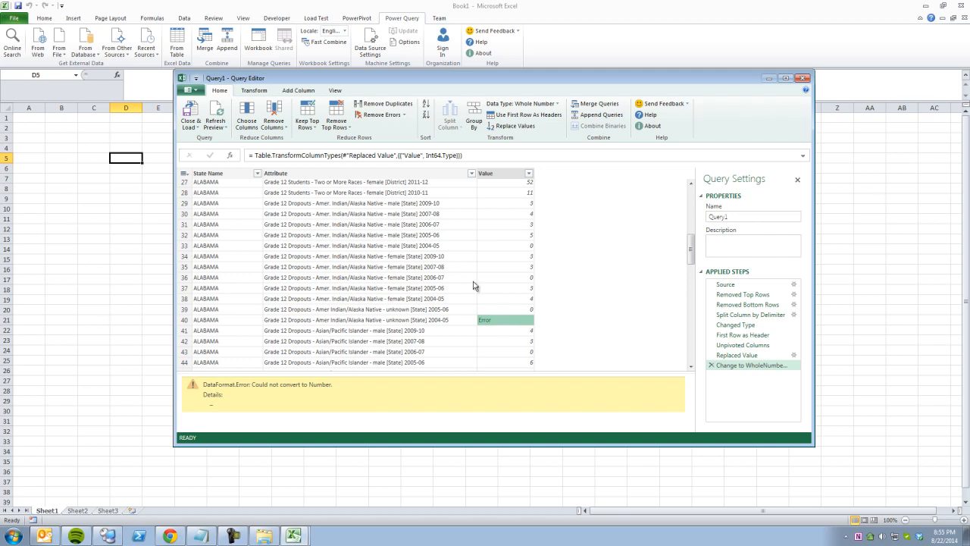
Remove rows with errors from the Value column and scroll through the cleaned results.
click(255, 90)
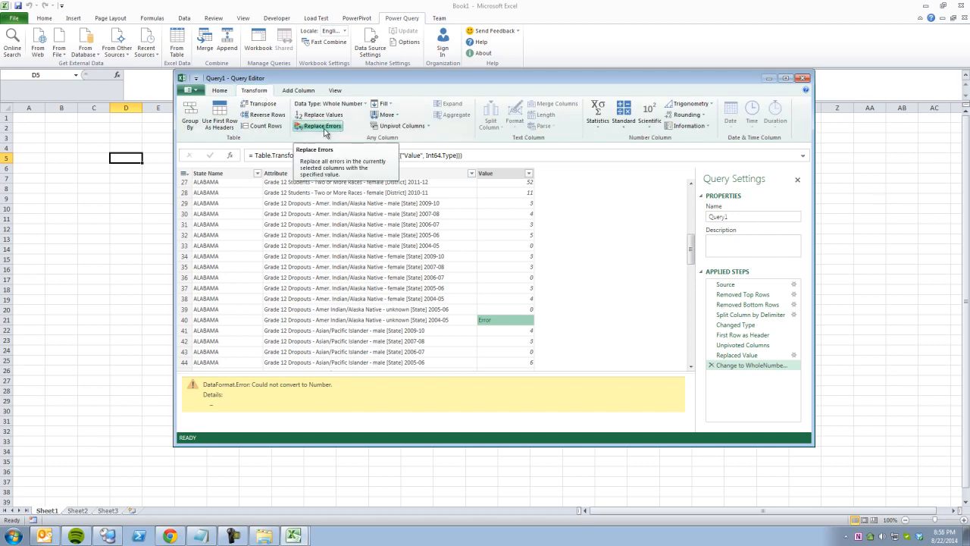
click(220, 90)
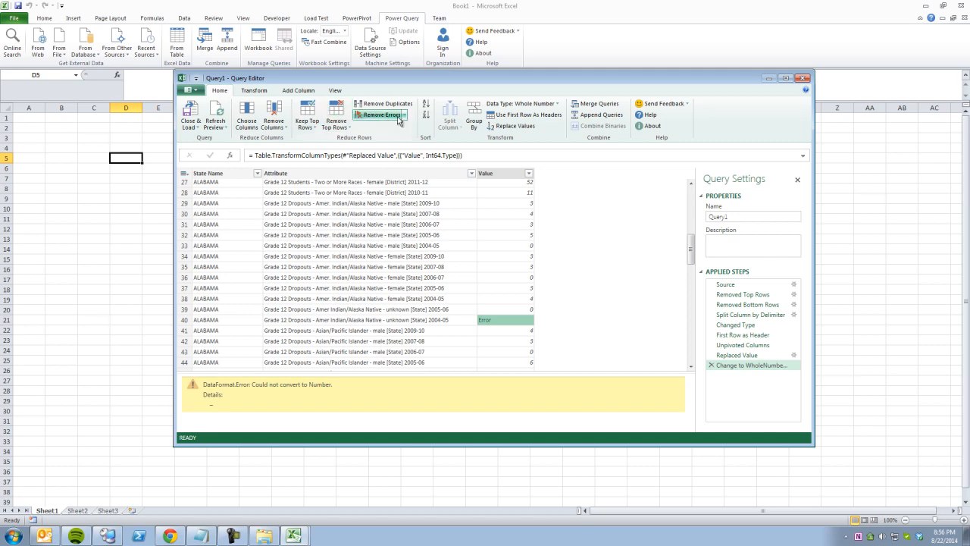
click(489, 174)
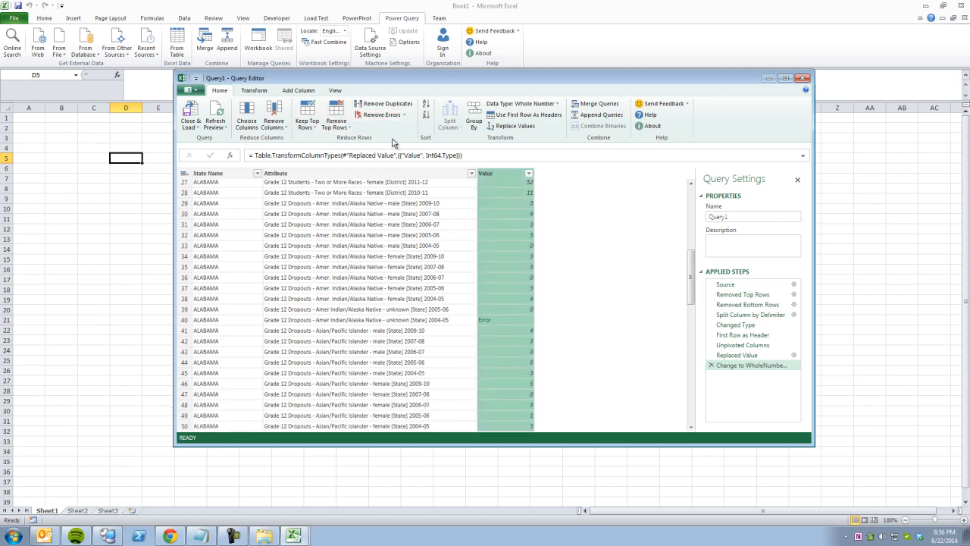
click(509, 311)
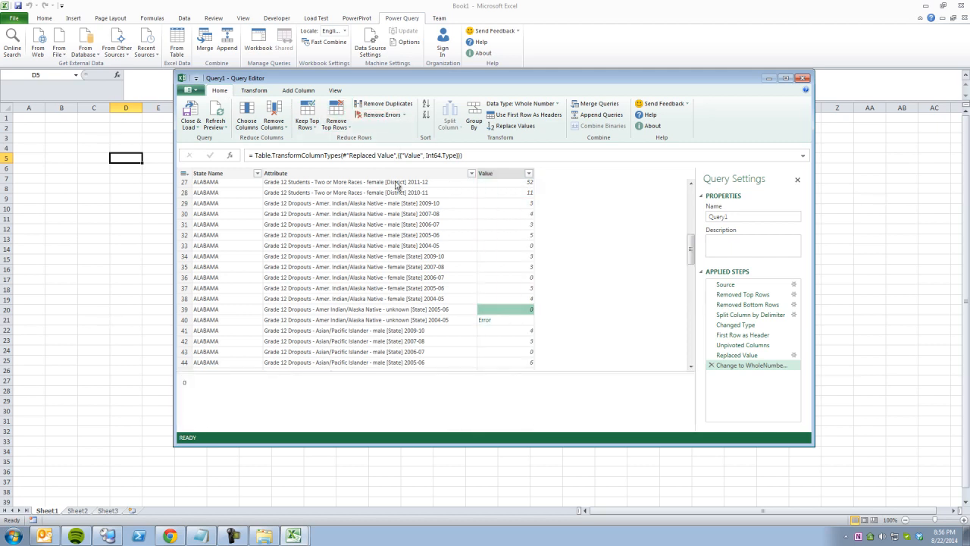
click(402, 116)
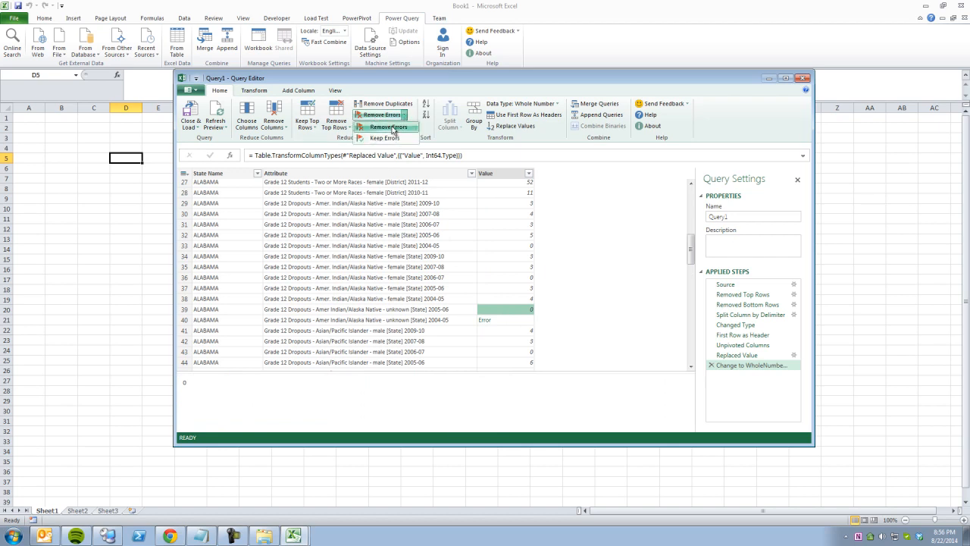
click(391, 127)
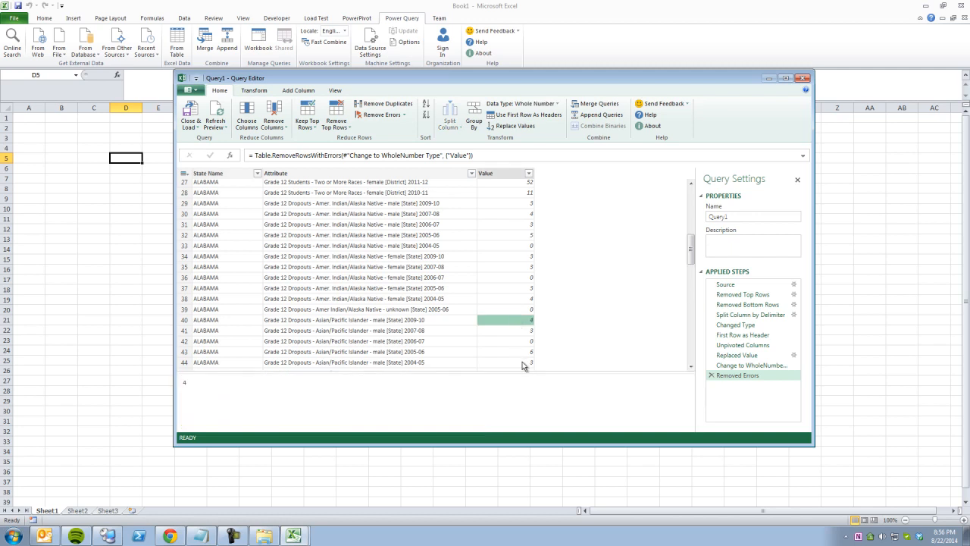
scroll(522, 362, down, 15)
scroll(522, 353, down, 15)
scroll(515, 332, down, 20)
scroll(515, 332, down, 8)
drag(691, 316, 691, 191)
click(377, 224)
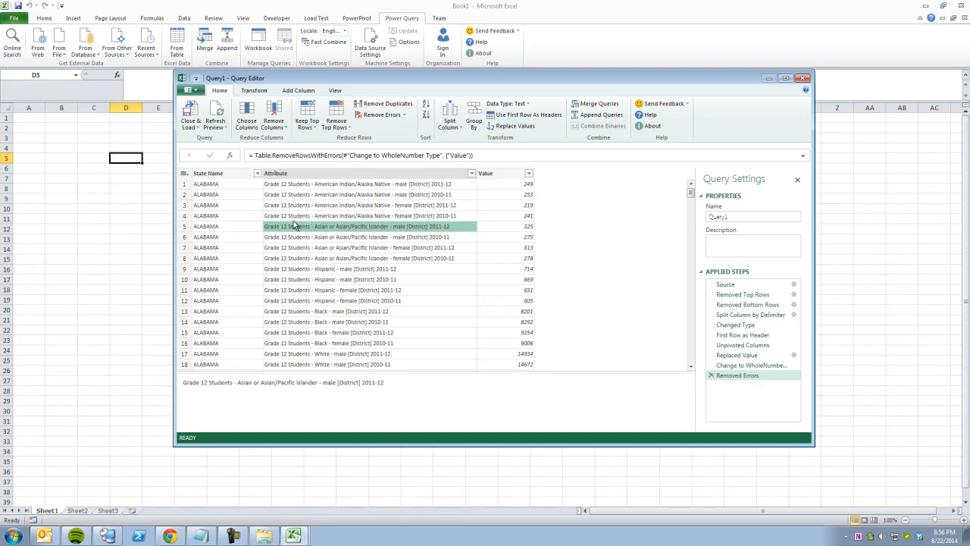
Split the Attribute column by a custom dash delimiter into three columns.
click(458, 129)
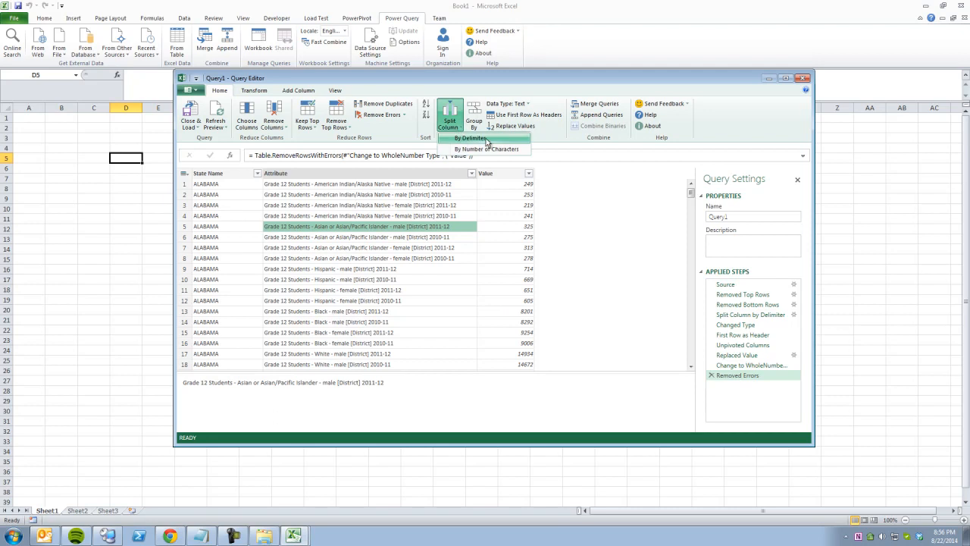
click(487, 143)
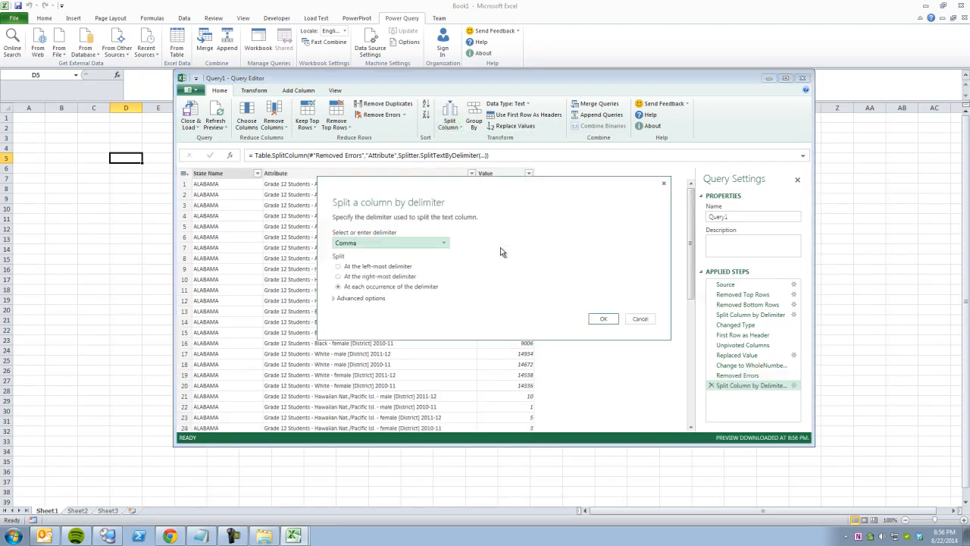
click(374, 245)
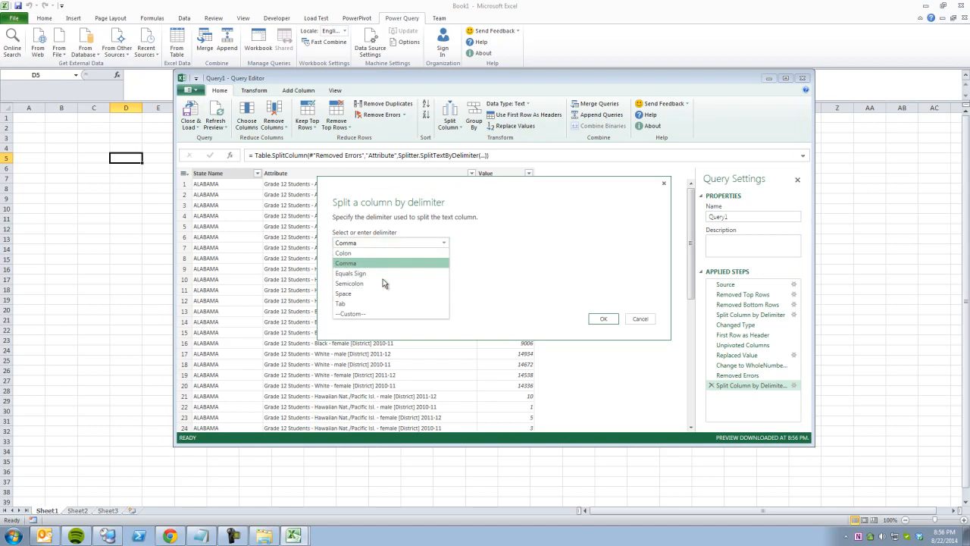
click(367, 312)
click(382, 256)
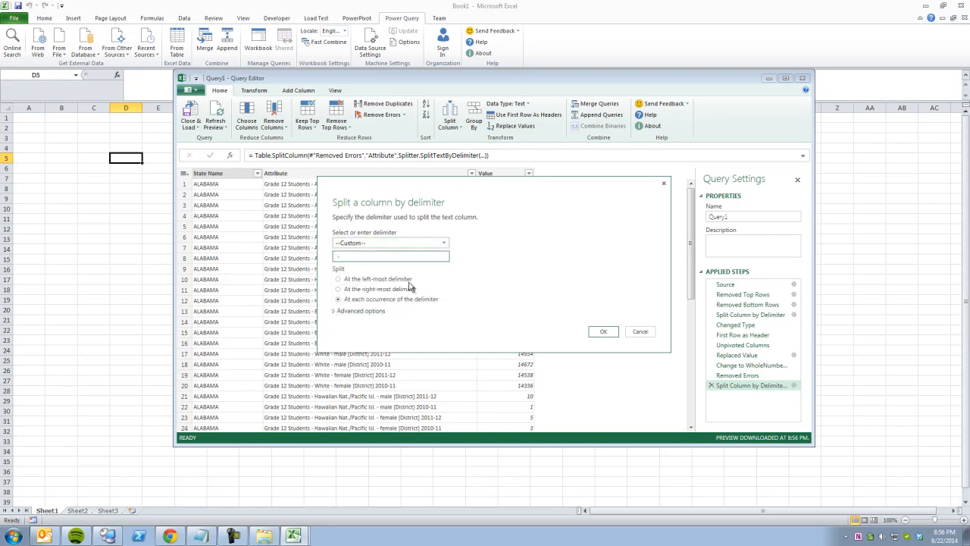
click(599, 331)
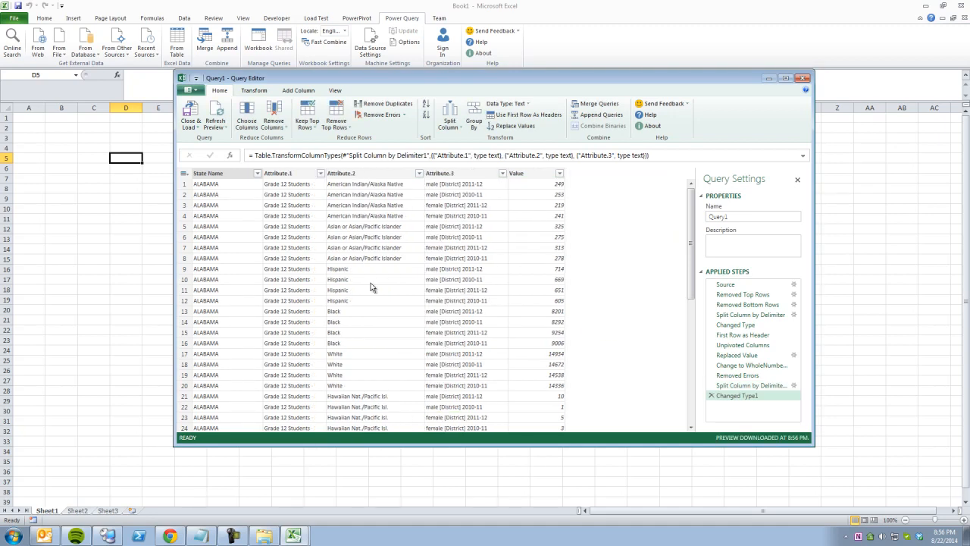
click(367, 322)
scroll(370, 343, down, 10)
scroll(372, 342, down, 5)
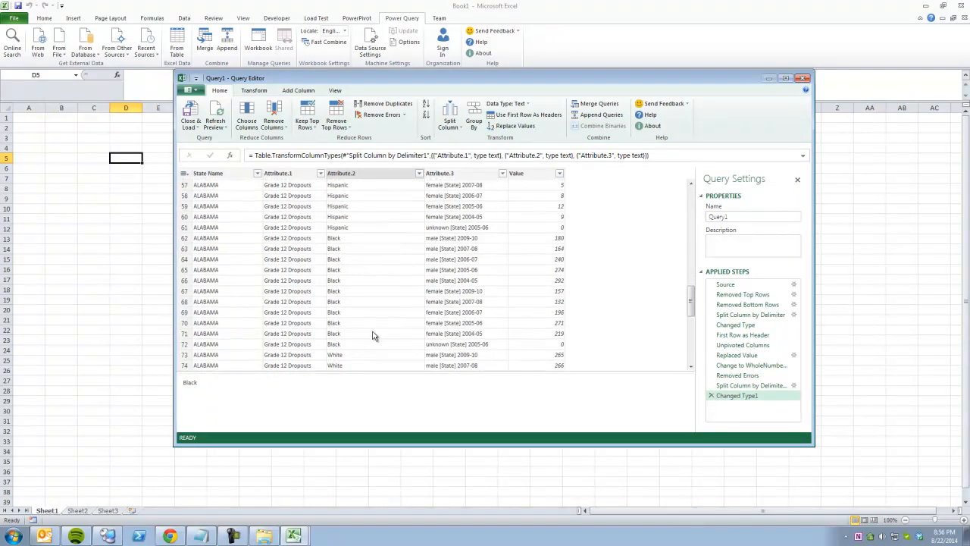
Rename Attribute.2 to Race and check values like Two or More Races.
right_click(371, 172)
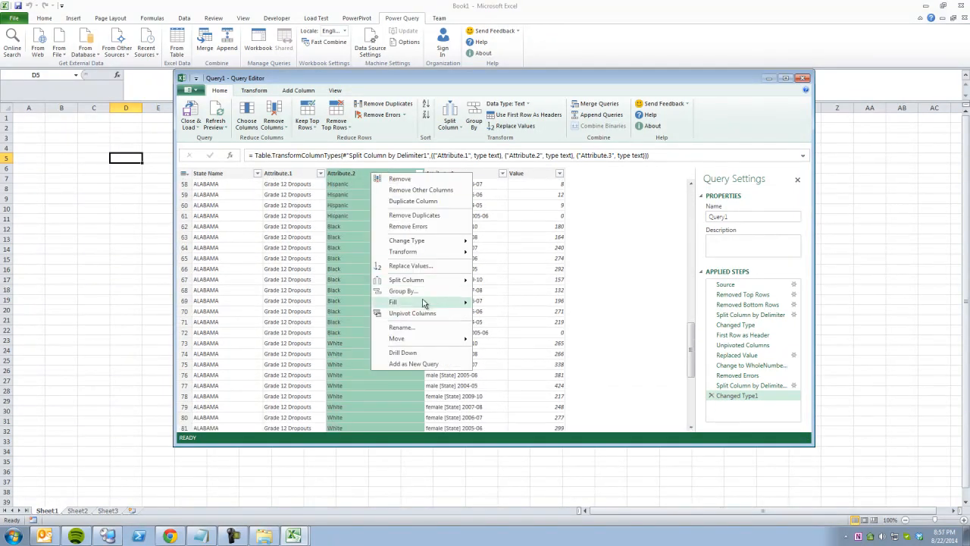
click(413, 327)
text(Race)
key(Return)
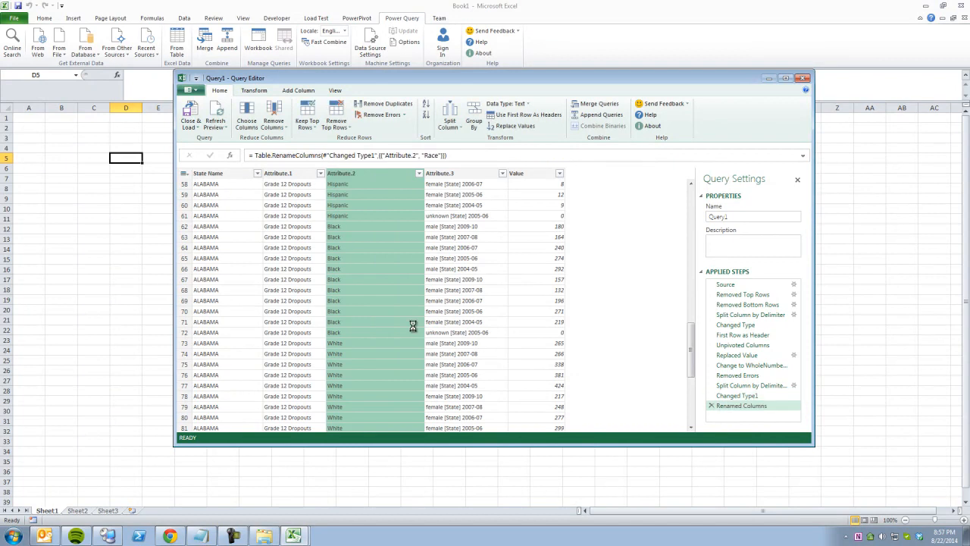
click(371, 193)
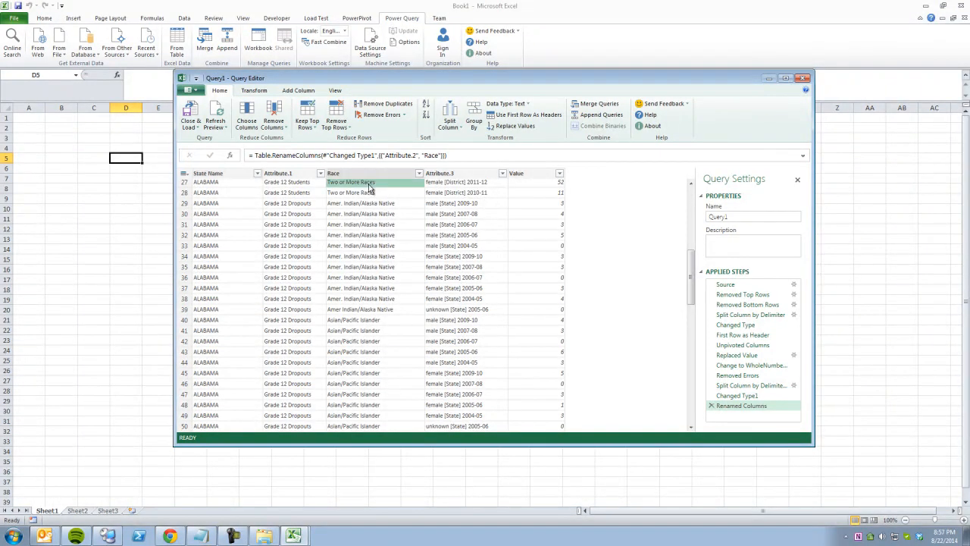
scroll(384, 305, down, 4)
scroll(385, 306, up, 8)
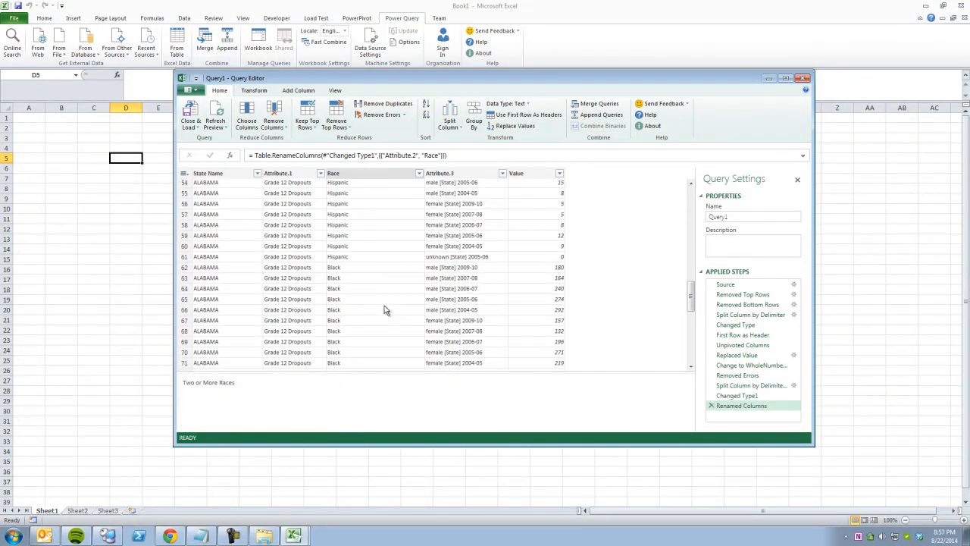
click(421, 175)
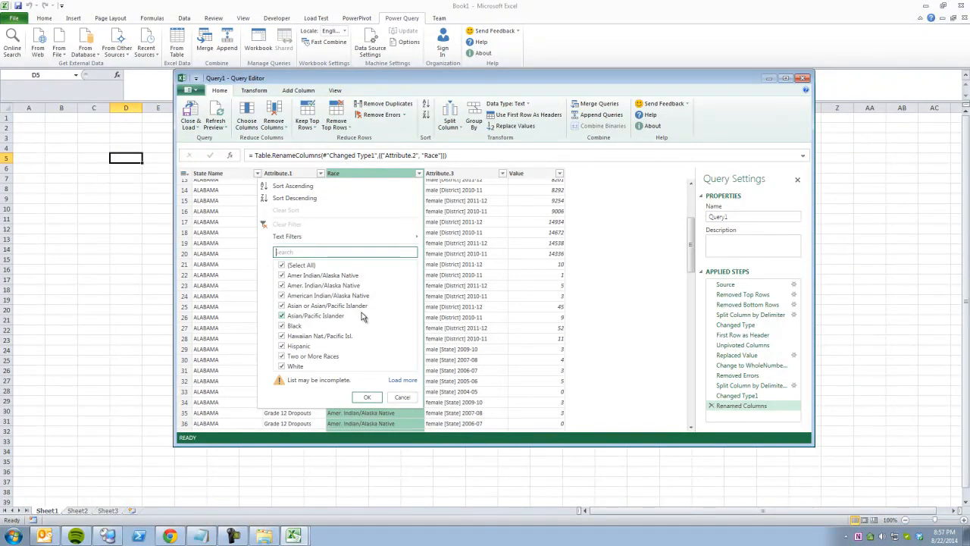
Remove 'Grade 12' from every Attribute.1 value using Replace Values with an empty replacement.
click(402, 397)
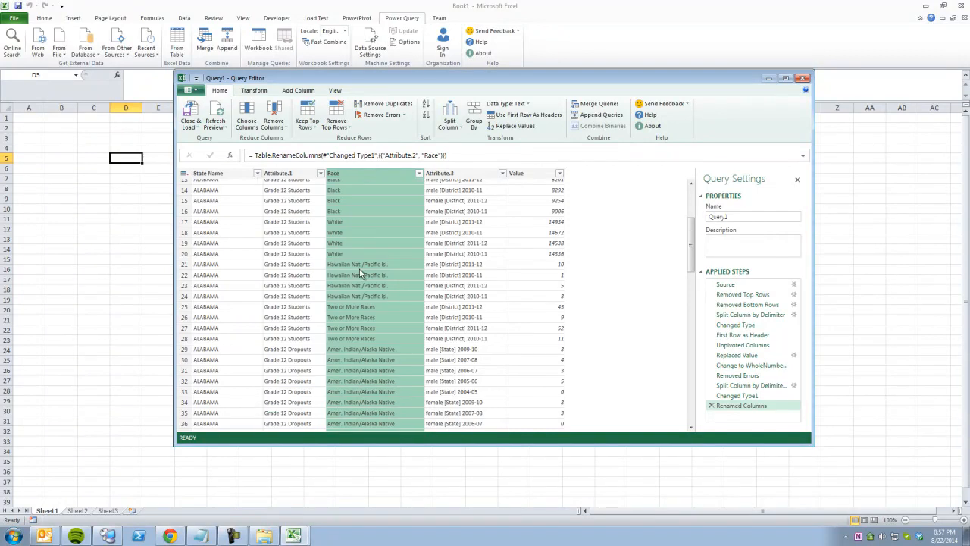
click(292, 236)
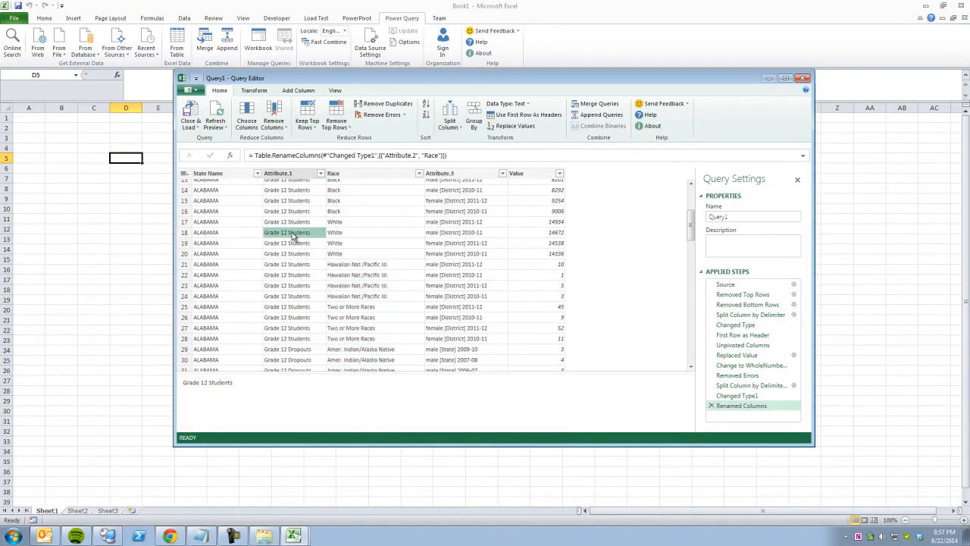
click(321, 174)
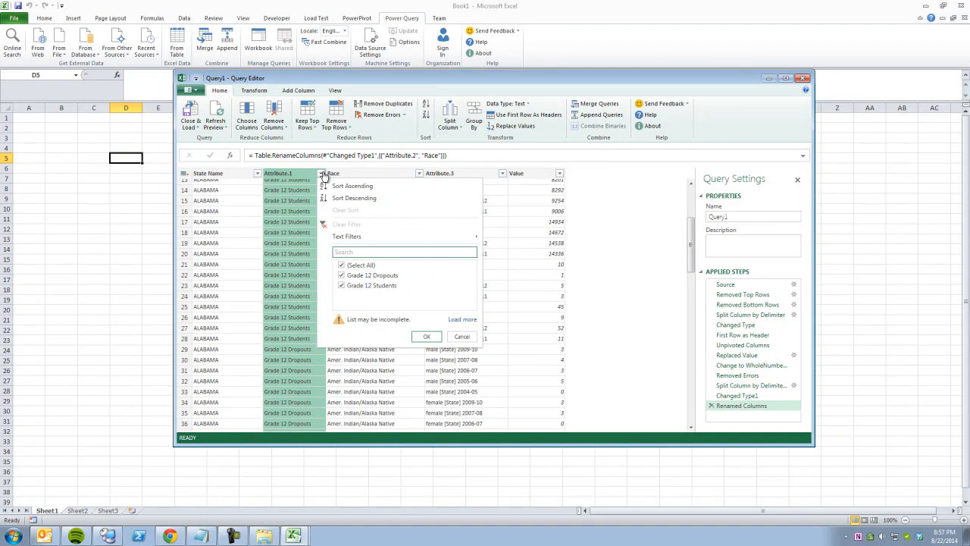
click(461, 338)
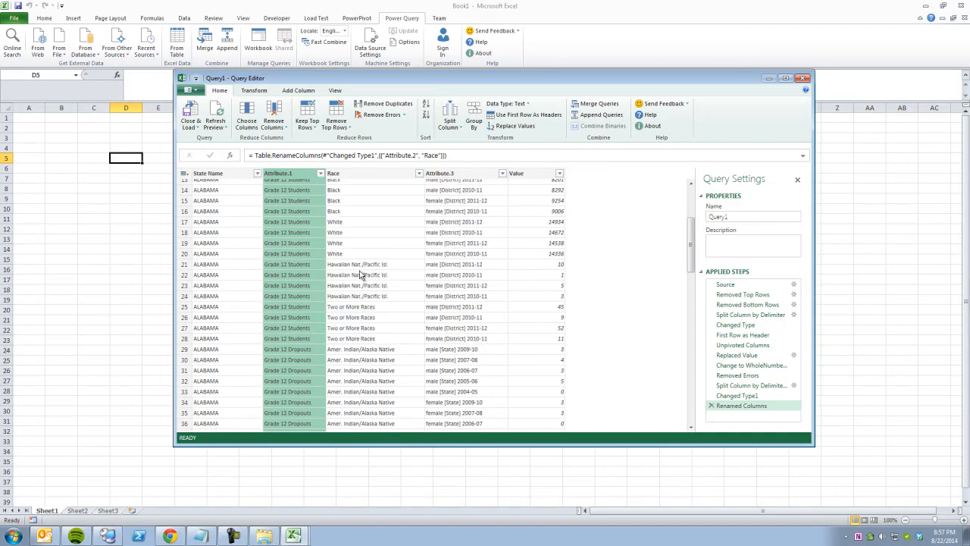
click(254, 90)
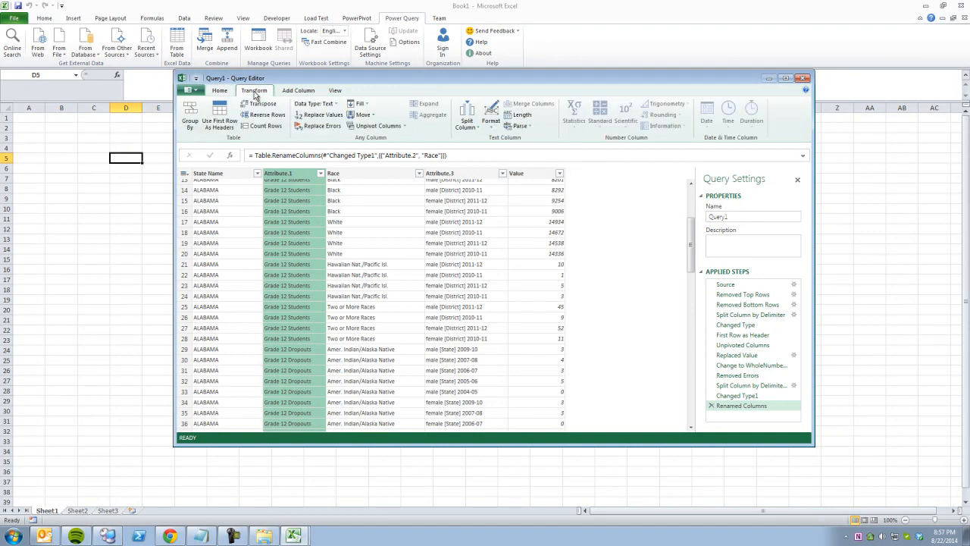
click(324, 115)
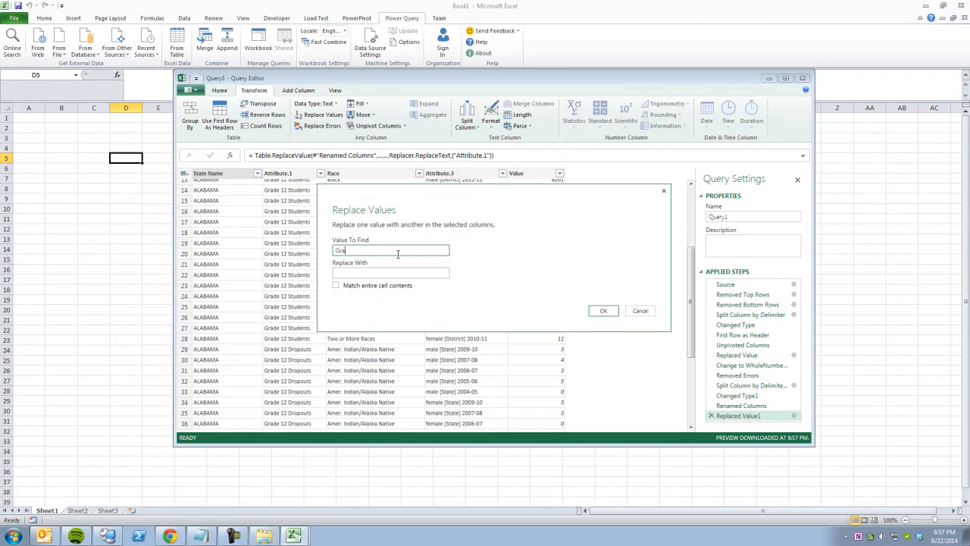
click(603, 310)
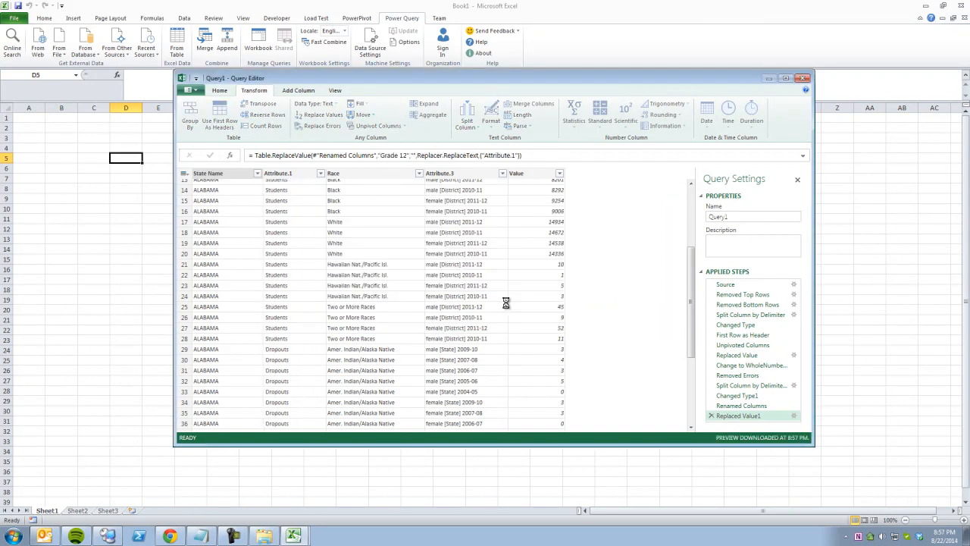
Rename the Attribute.1 column to Type.
right_click(304, 175)
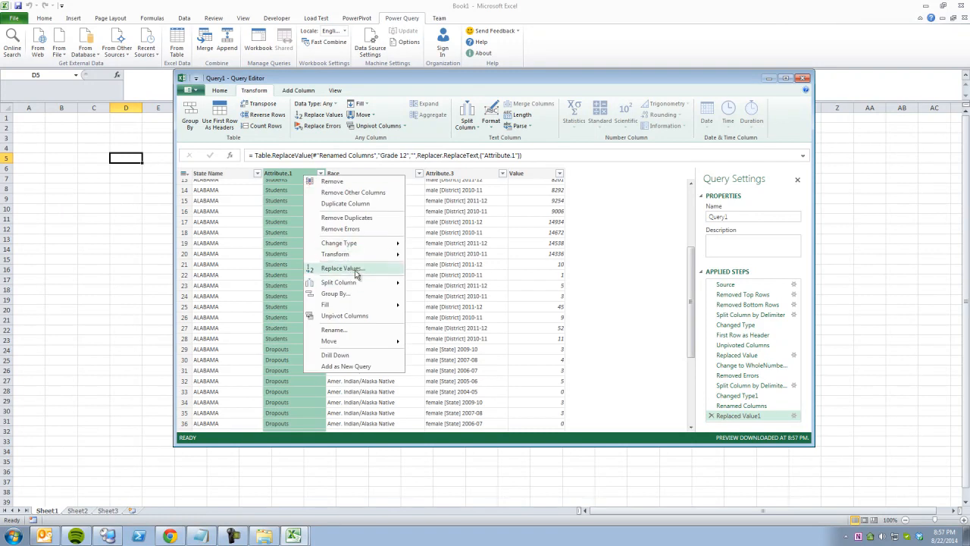
click(348, 330)
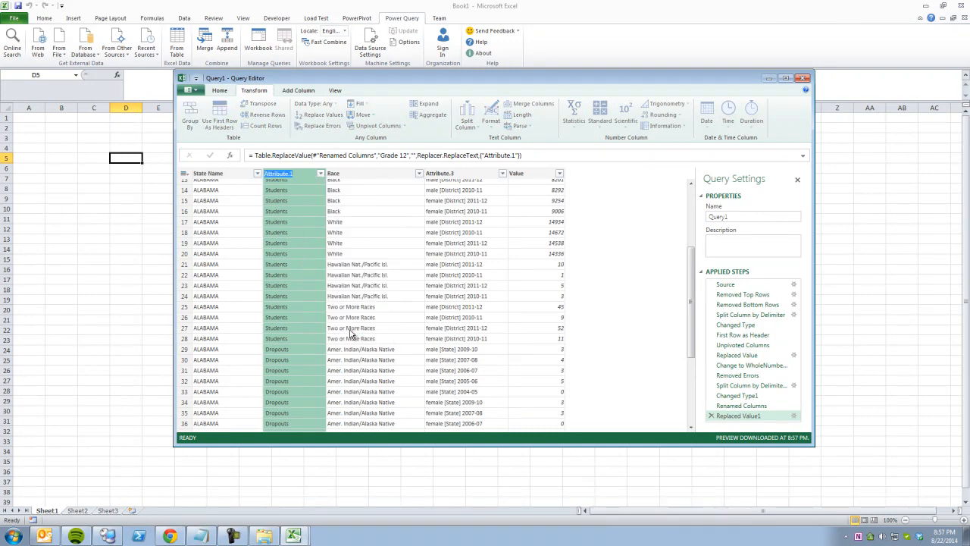
text(Type)
key(Return)
click(292, 338)
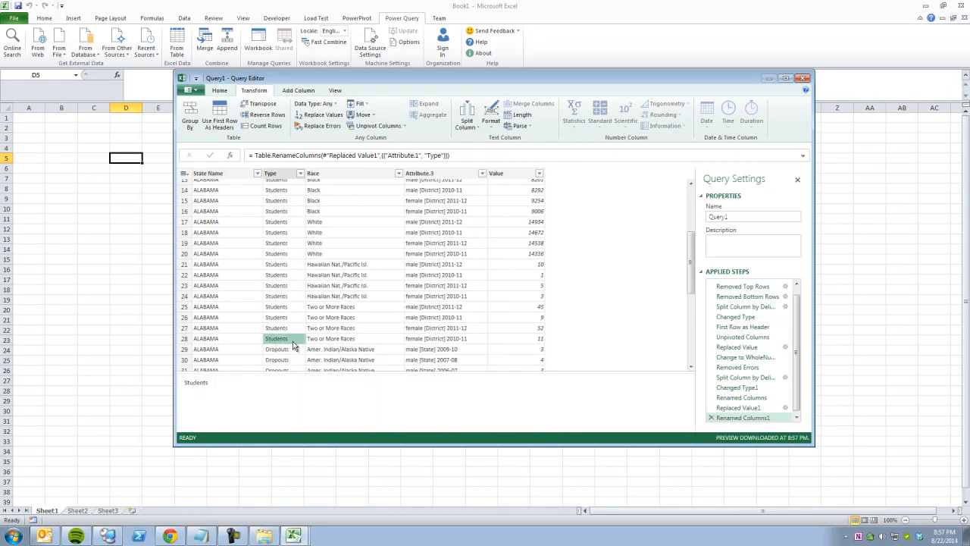
Check sample Value, Type and Race cells, then widen Attribute.3 to show entries like 'female [State] 2009-10'.
click(521, 319)
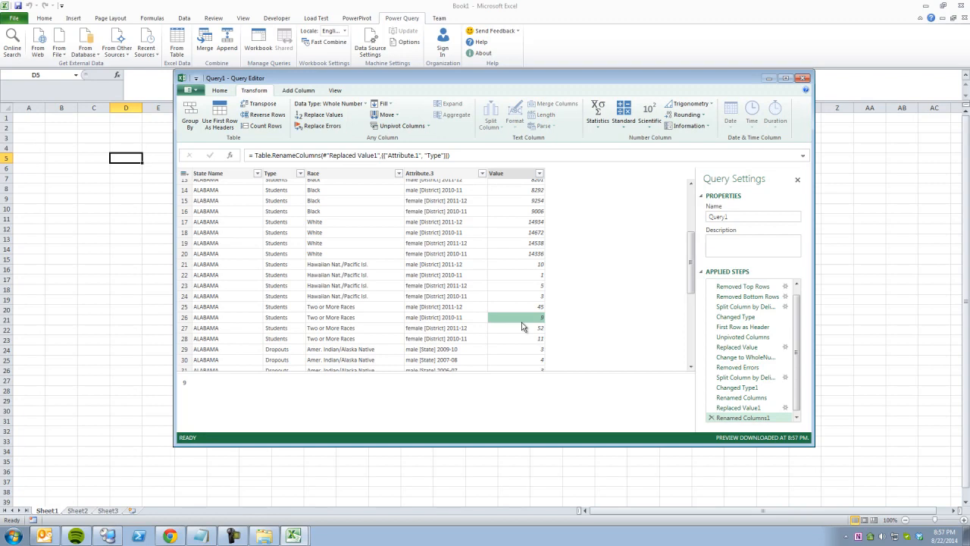
click(534, 349)
click(278, 212)
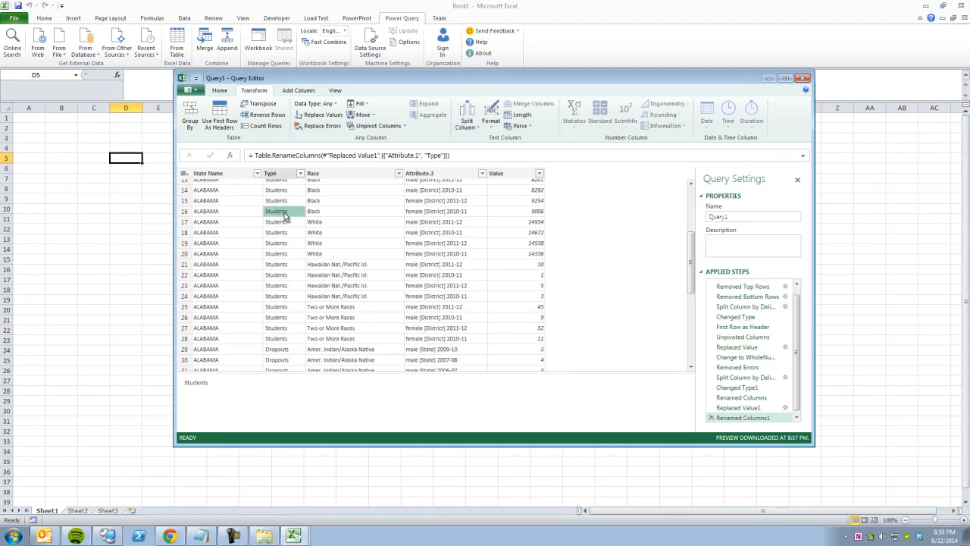
click(343, 216)
click(438, 225)
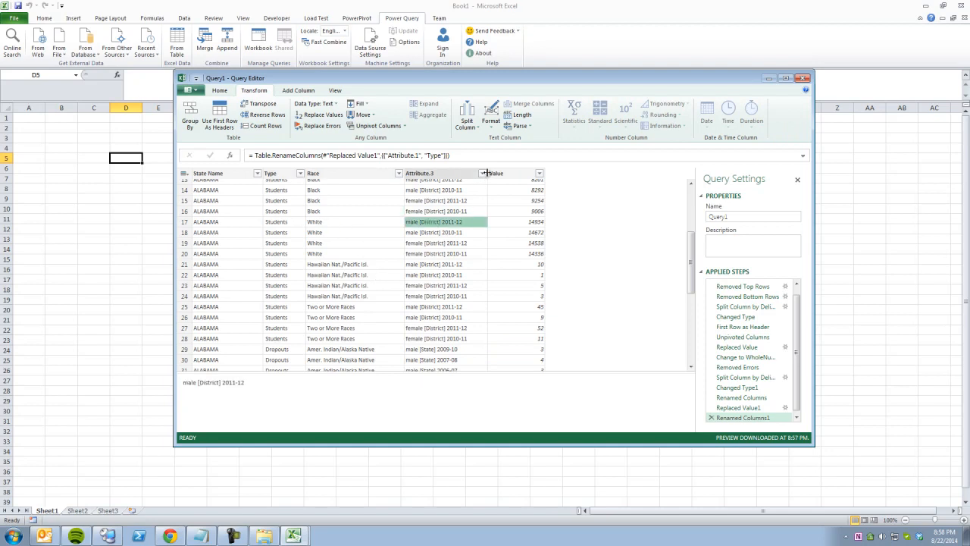
drag(520, 174, 531, 174)
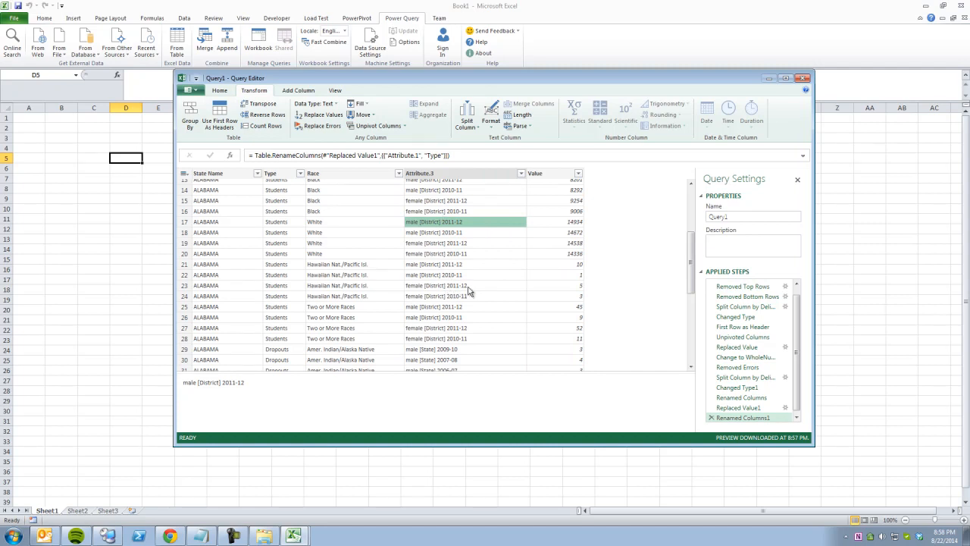
scroll(464, 291, down, 12)
scroll(468, 292, down, 7)
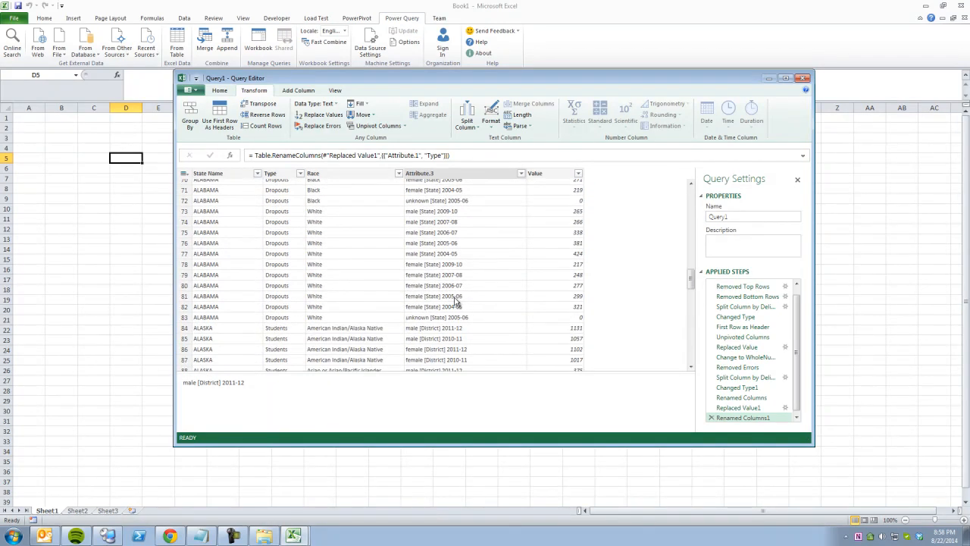
scroll(479, 306, down, 15)
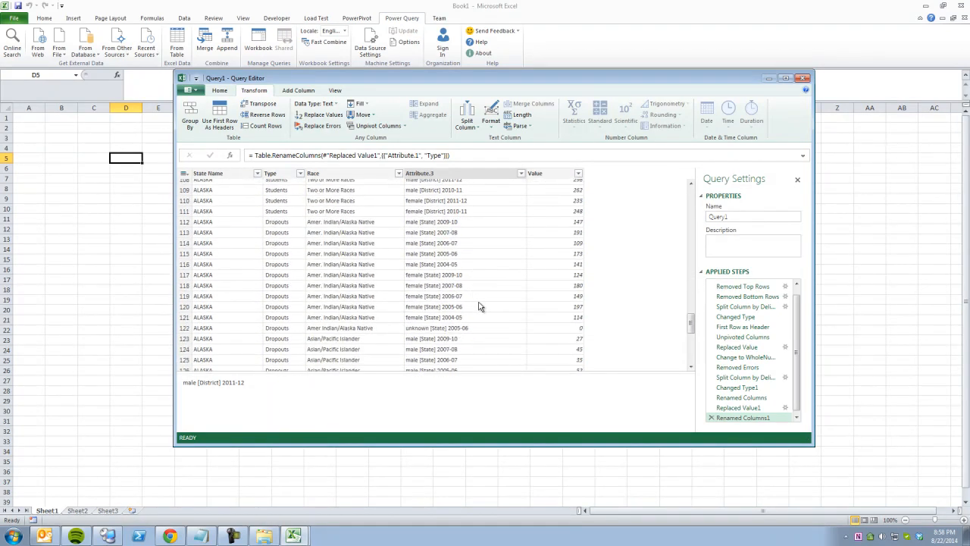
scroll(479, 307, up, 11)
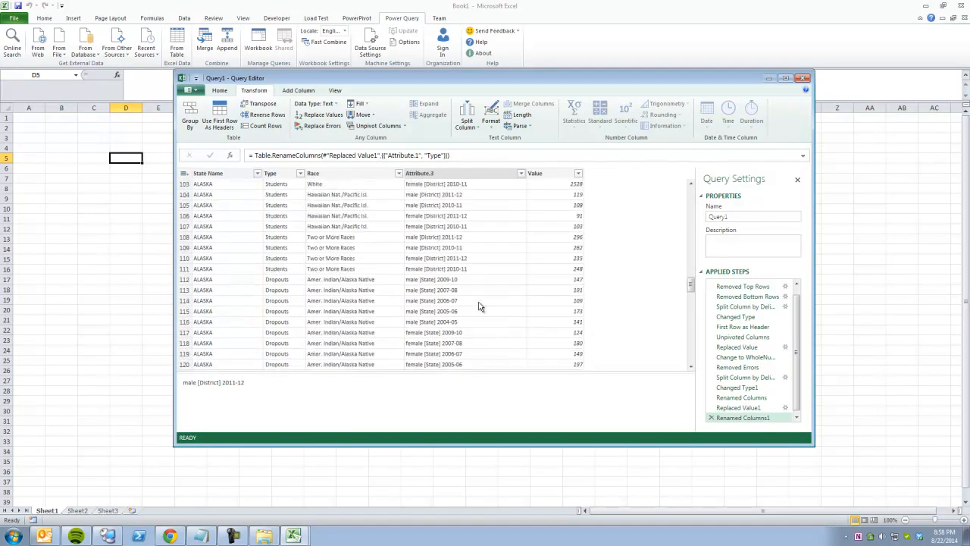
scroll(479, 306, up, 7)
Split Attribute.3 by 7 characters, once, as far right as possible.
click(460, 231)
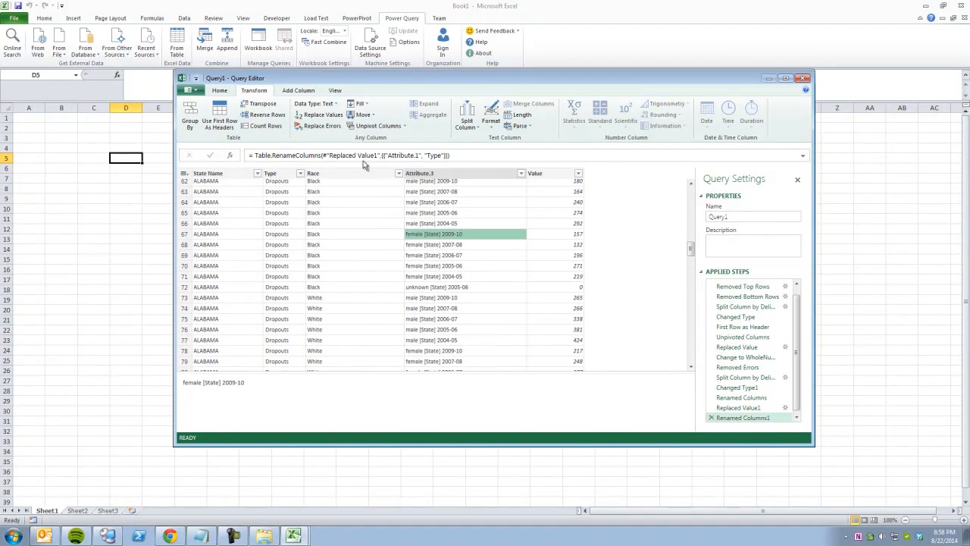
click(219, 90)
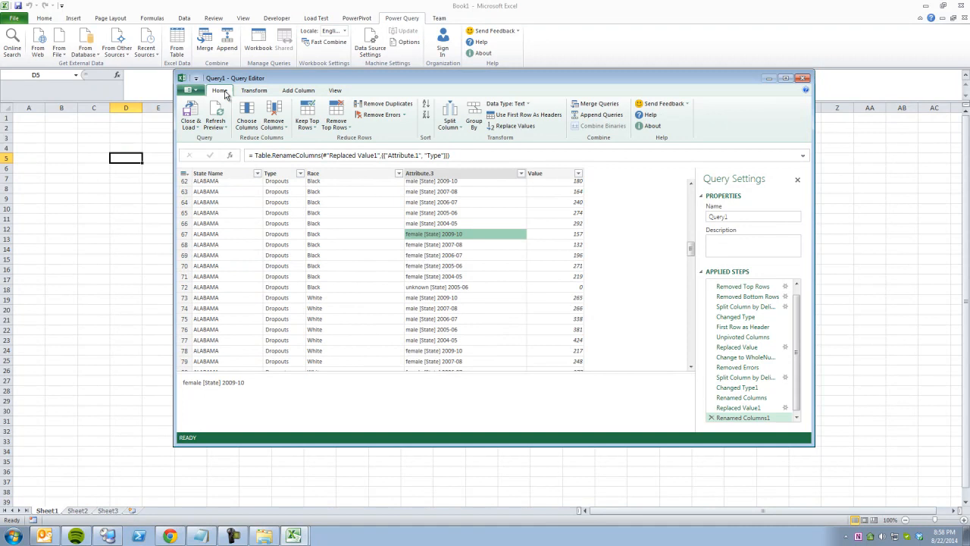
click(449, 123)
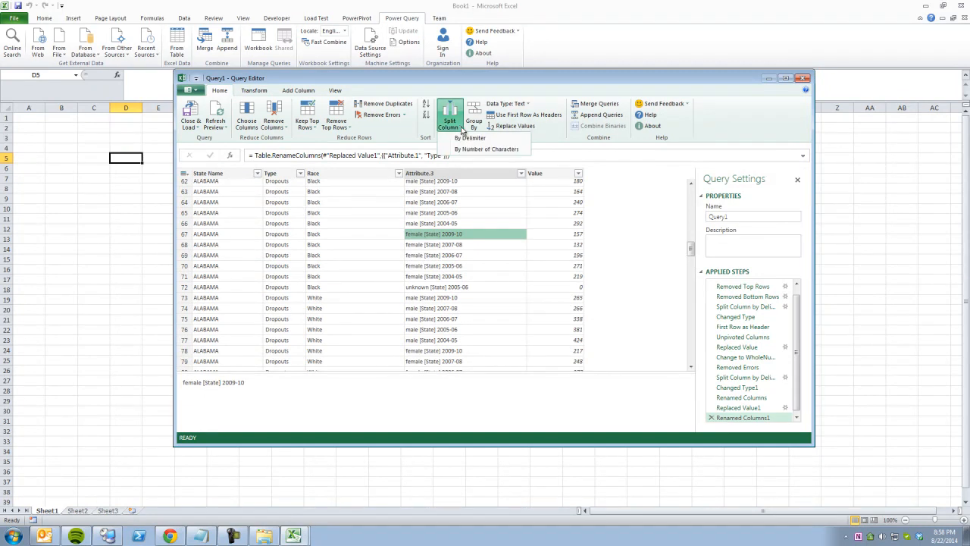
click(474, 149)
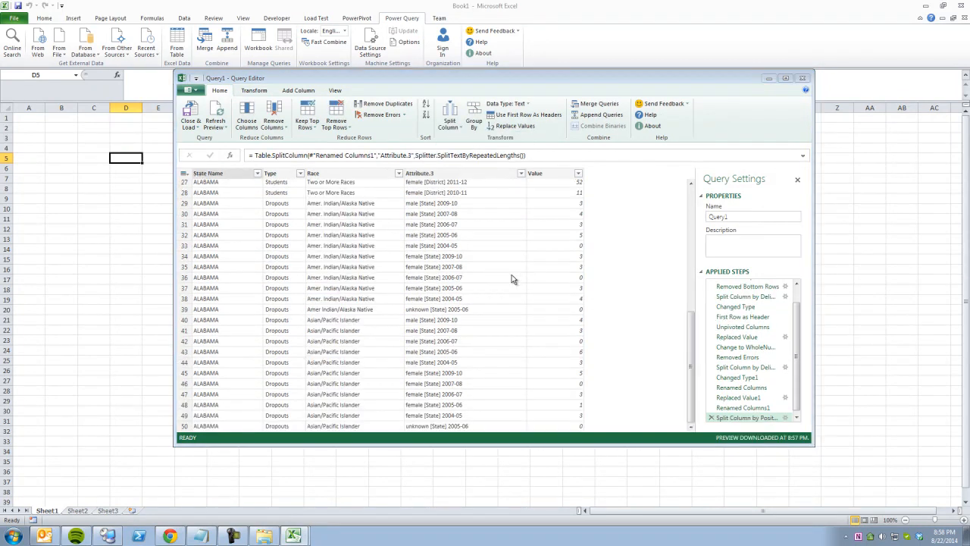
click(365, 276)
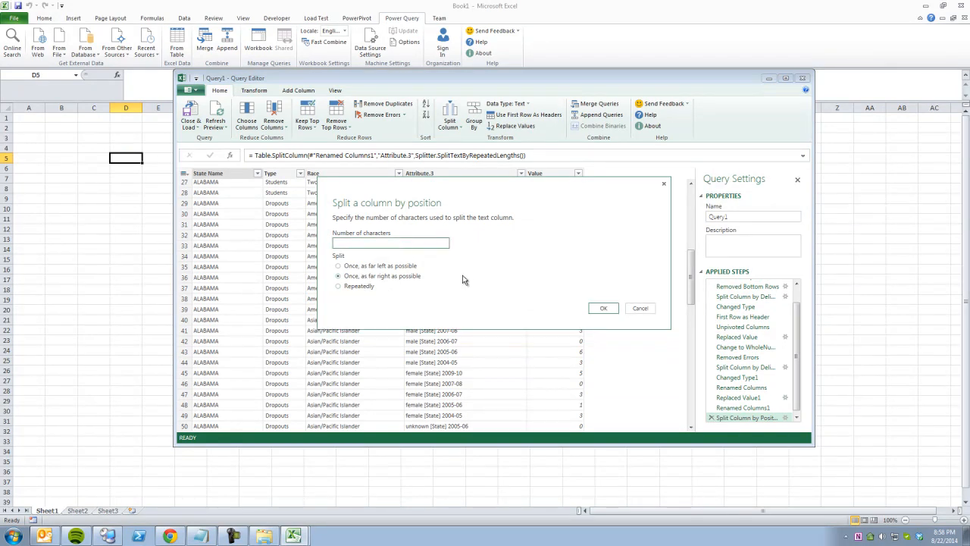
click(600, 307)
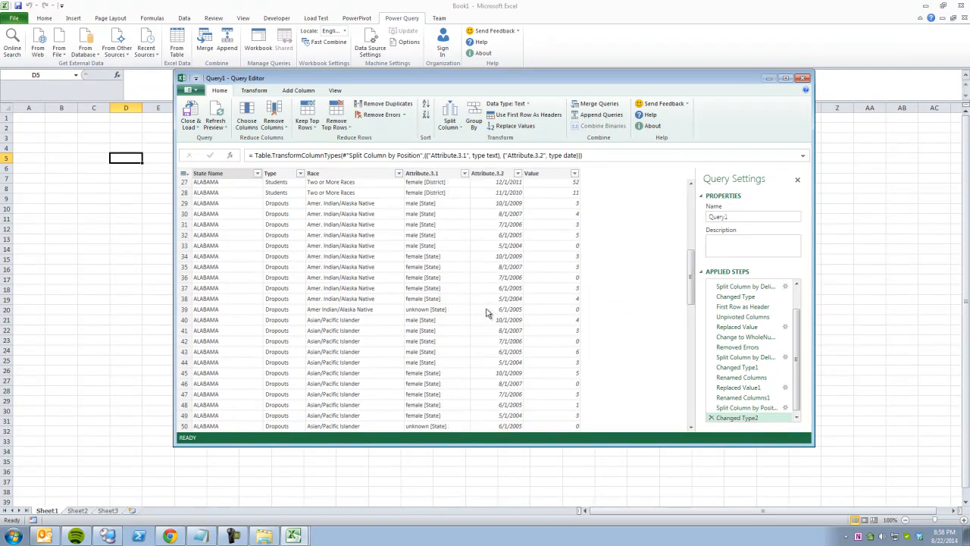
Delete the automatic type-change step so Attribute.3.2 keeps year ranges like 2009-10 as text.
click(505, 270)
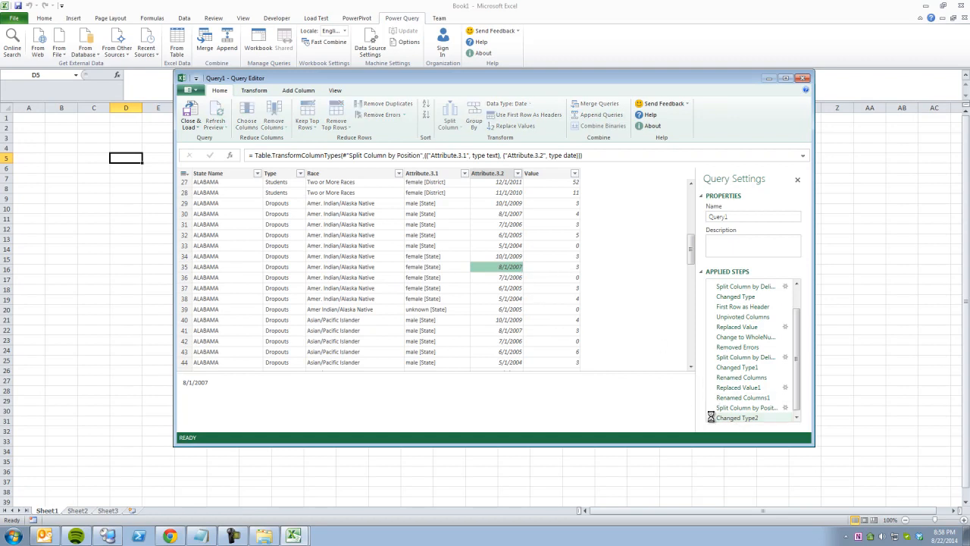
click(711, 418)
click(517, 266)
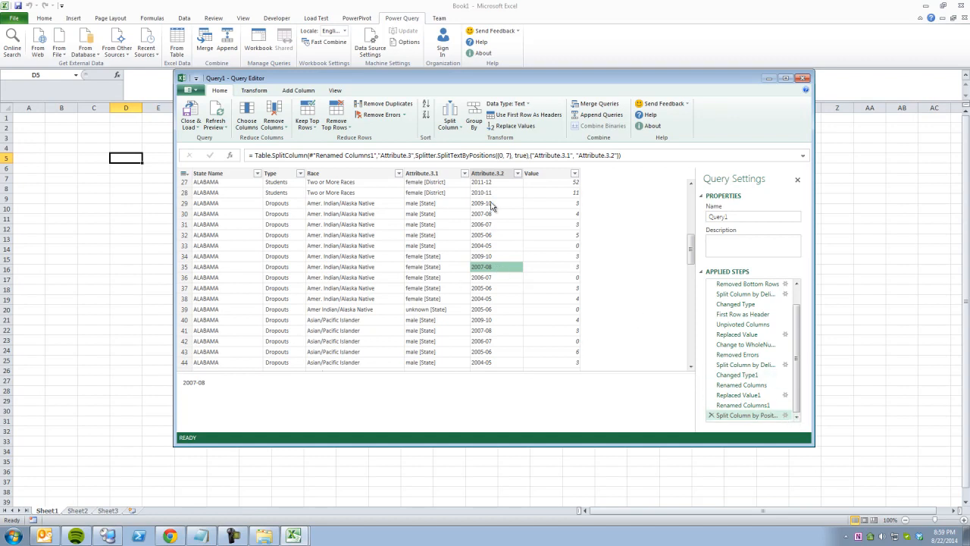
Rename Attribute.3.2 to YearRange and browse Attribute.3.1 values like 'female [District]'.
click(489, 174)
right_click(490, 175)
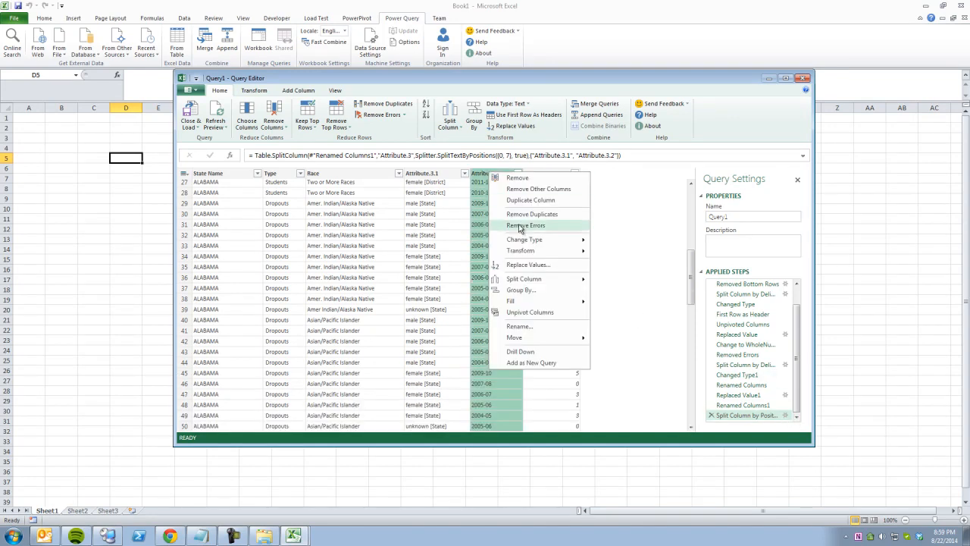
click(519, 326)
text(Y)
key(Return)
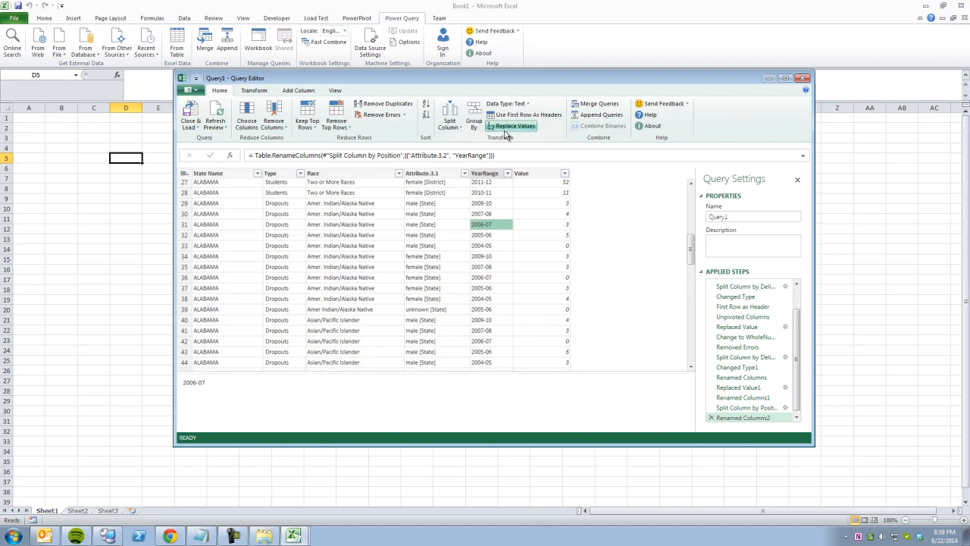
click(429, 215)
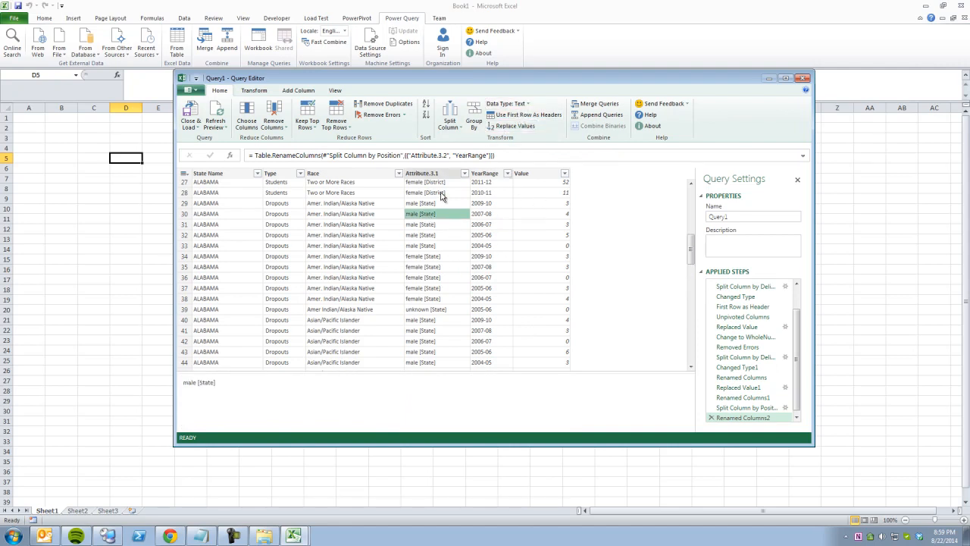
scroll(434, 225, up, 9)
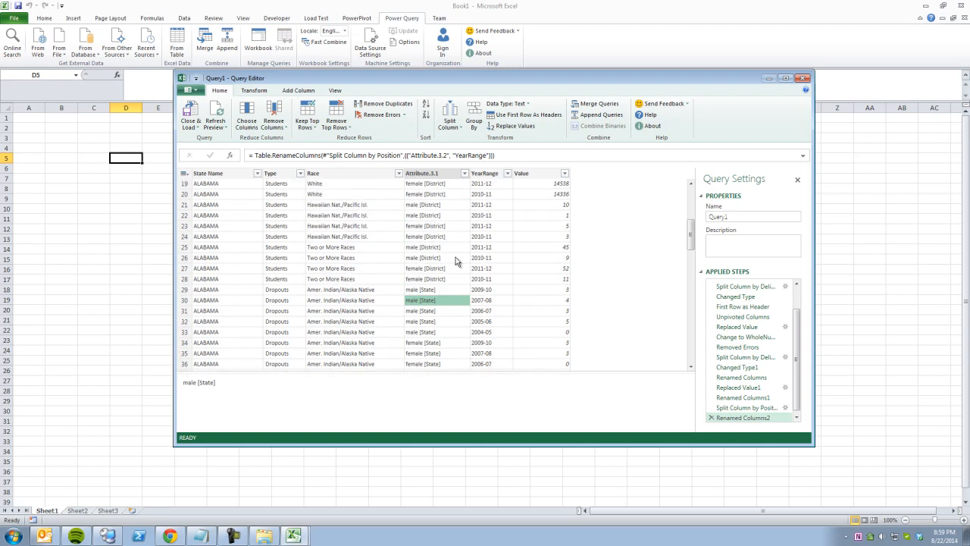
scroll(455, 261, down, 10)
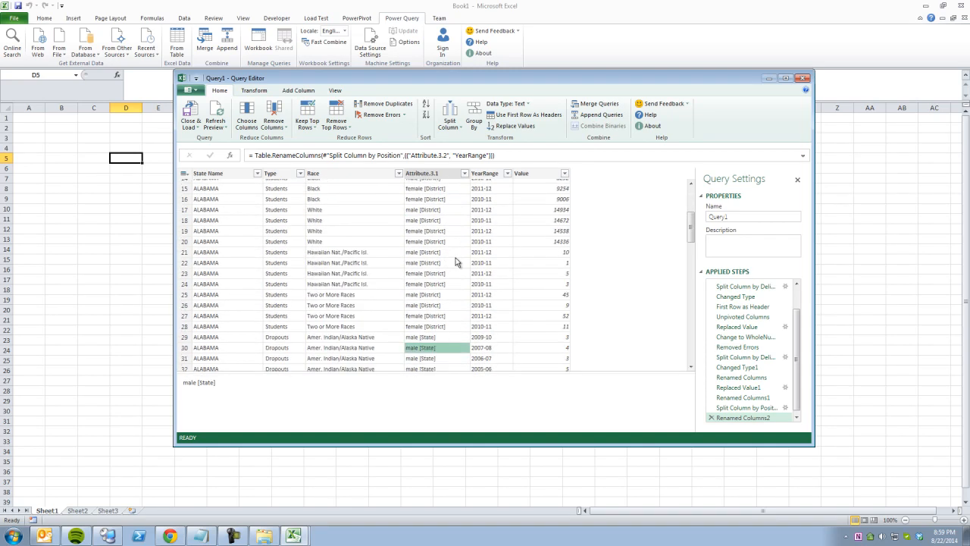
scroll(455, 262, down, 19)
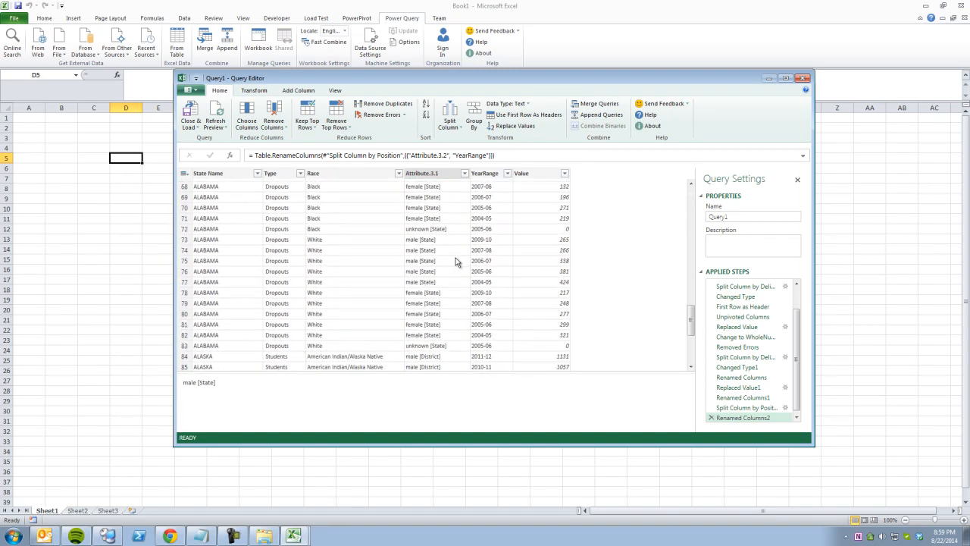
scroll(455, 262, down, 14)
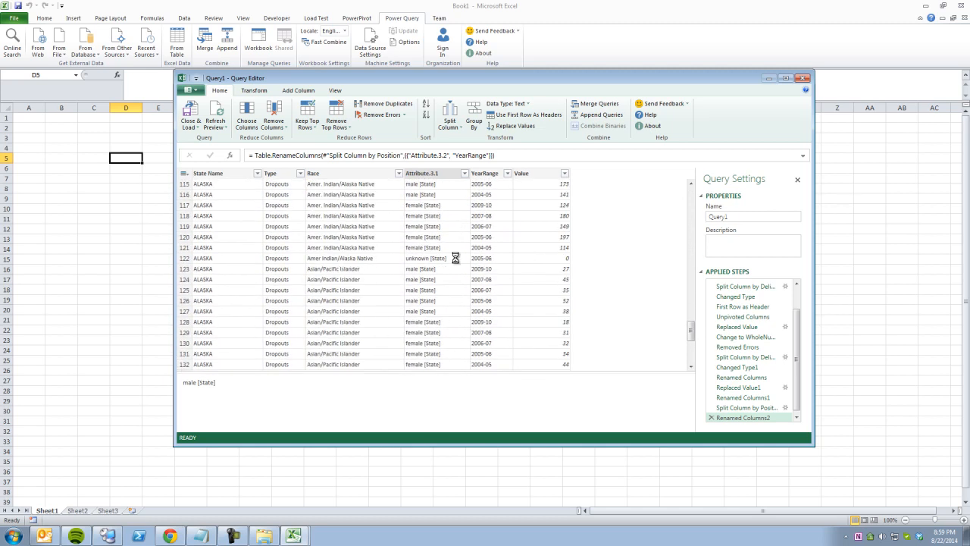
scroll(456, 262, down, 12)
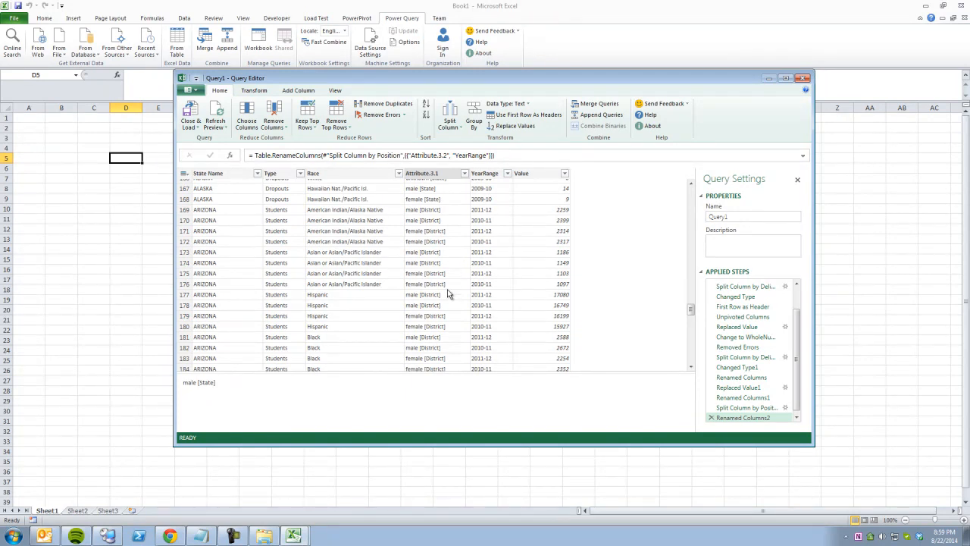
click(430, 241)
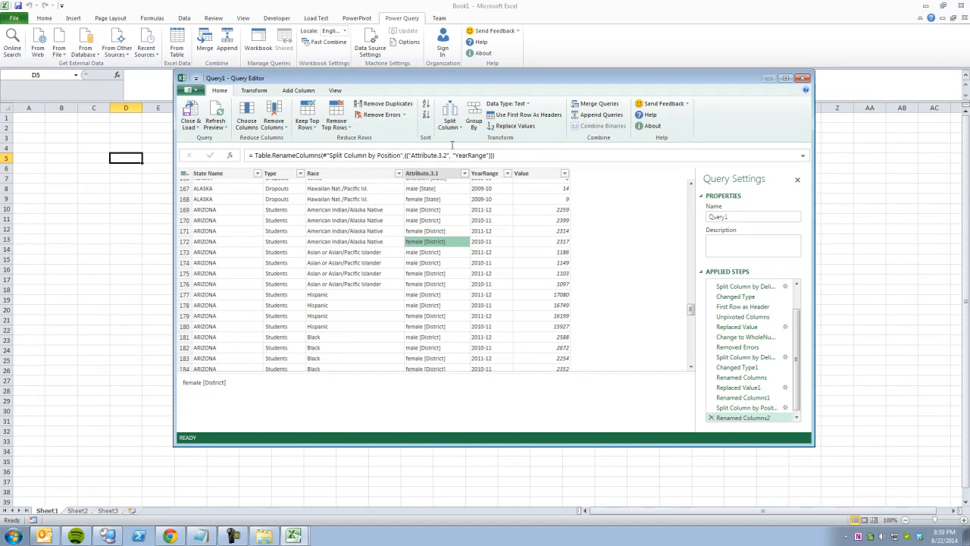
Split Attribute.3.1 at each space into separate columns.
click(452, 128)
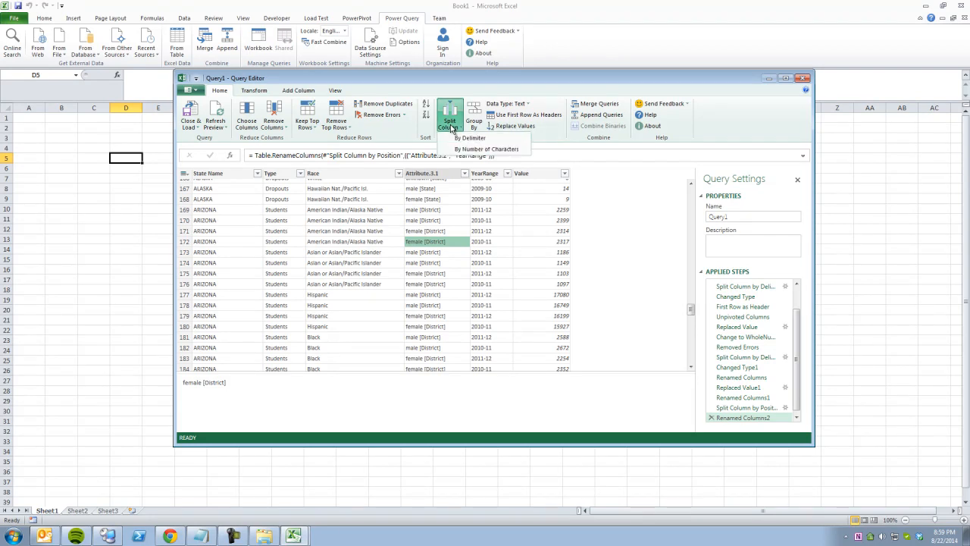
click(469, 137)
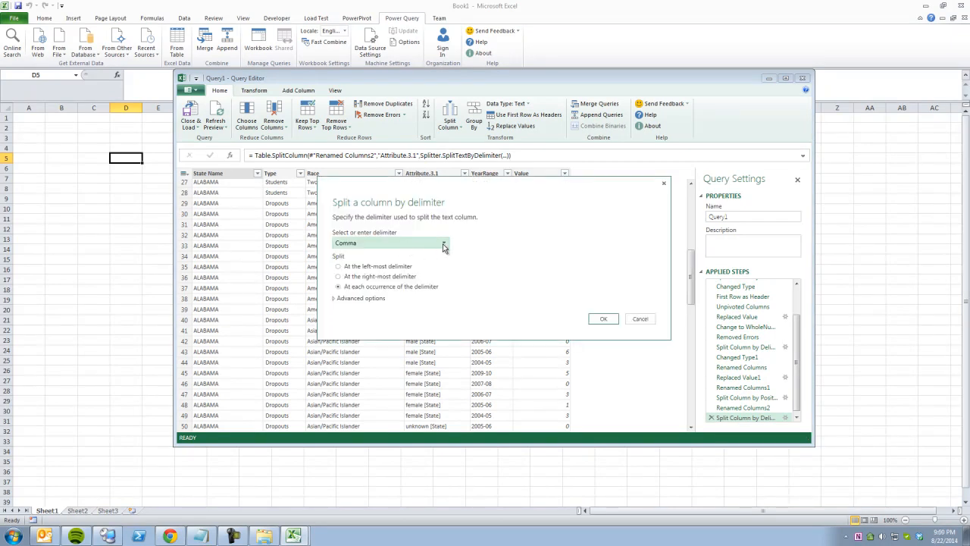
click(444, 244)
click(369, 293)
click(602, 318)
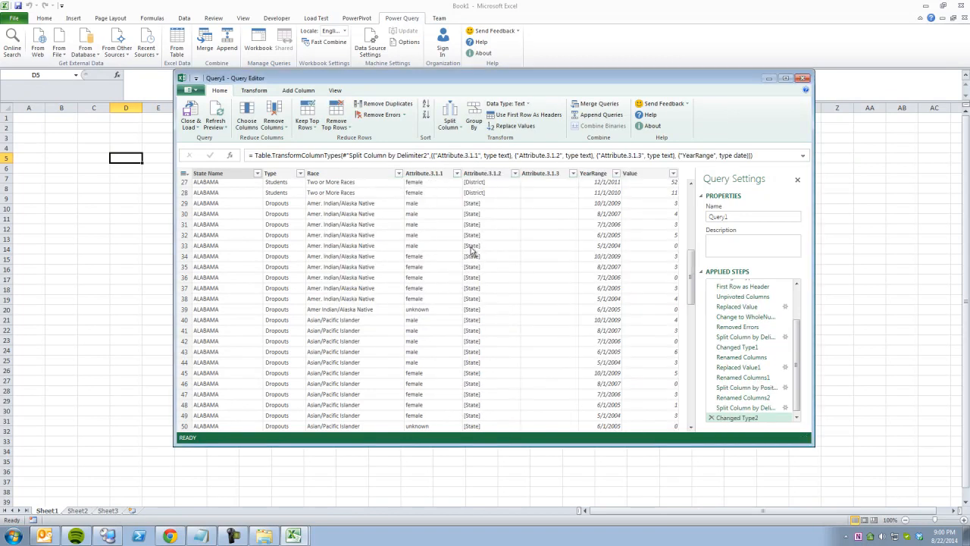
click(473, 236)
Delete the Attribute.3.1.2 column holding the bracketed level values.
click(498, 174)
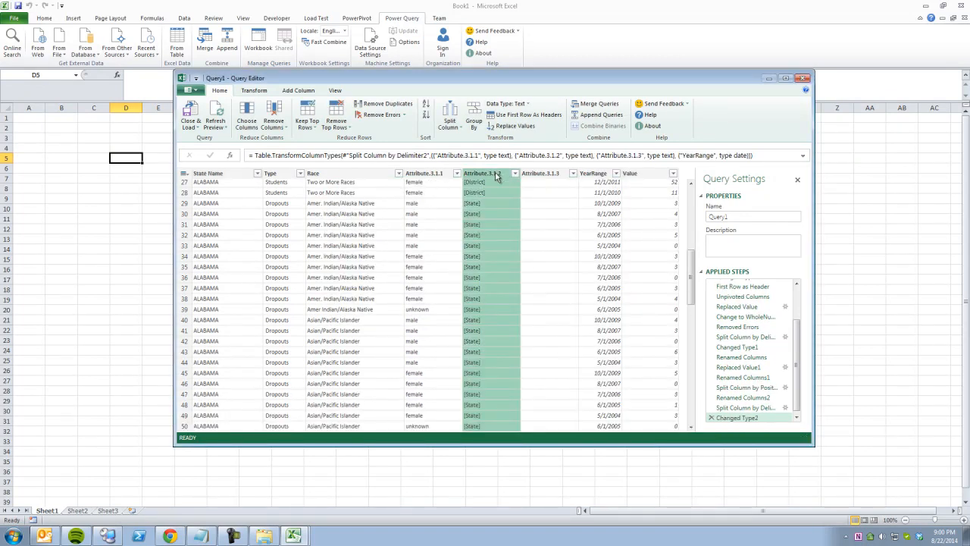
right_click(497, 174)
mouse_move(535, 279)
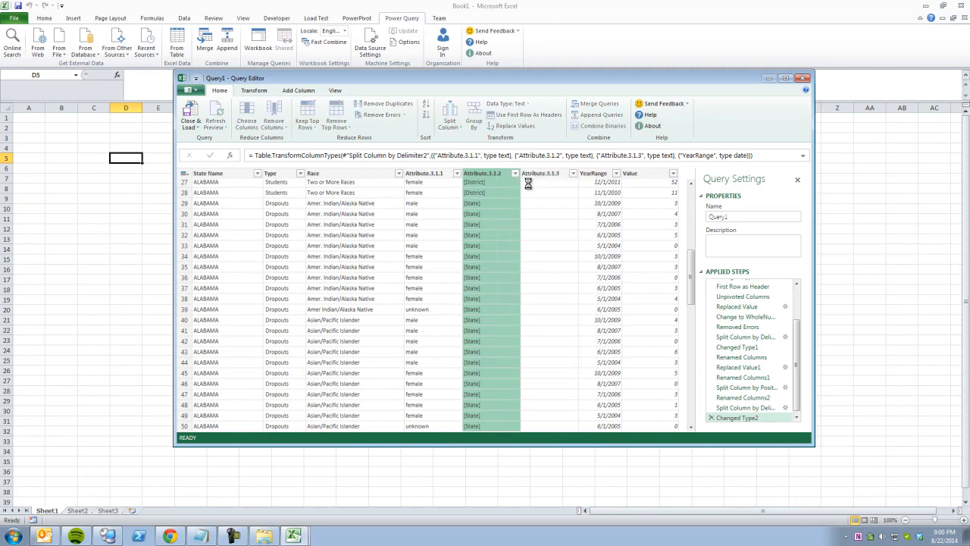
click(523, 179)
Apply Remove Other Columns to keep only Attribute.3.1.3.
right_click(493, 176)
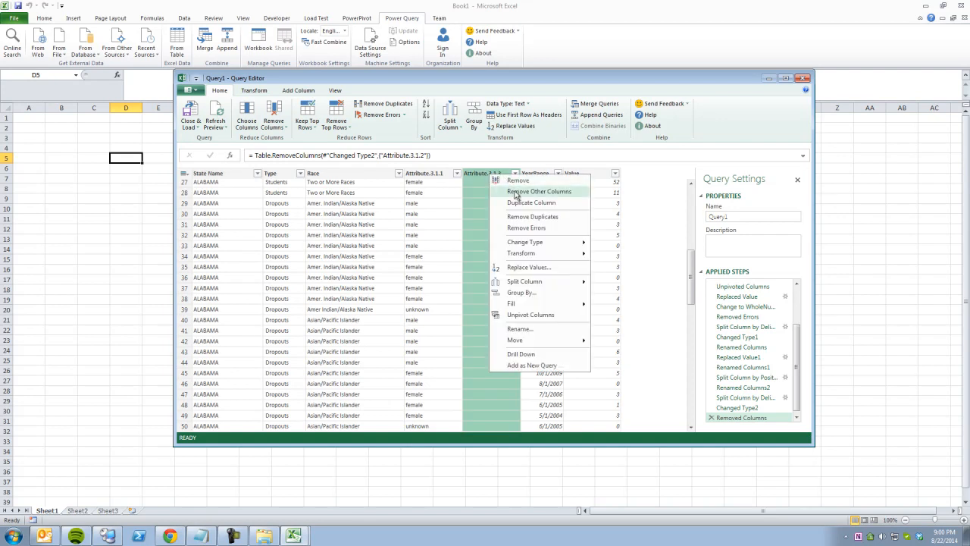
click(479, 176)
right_click(479, 176)
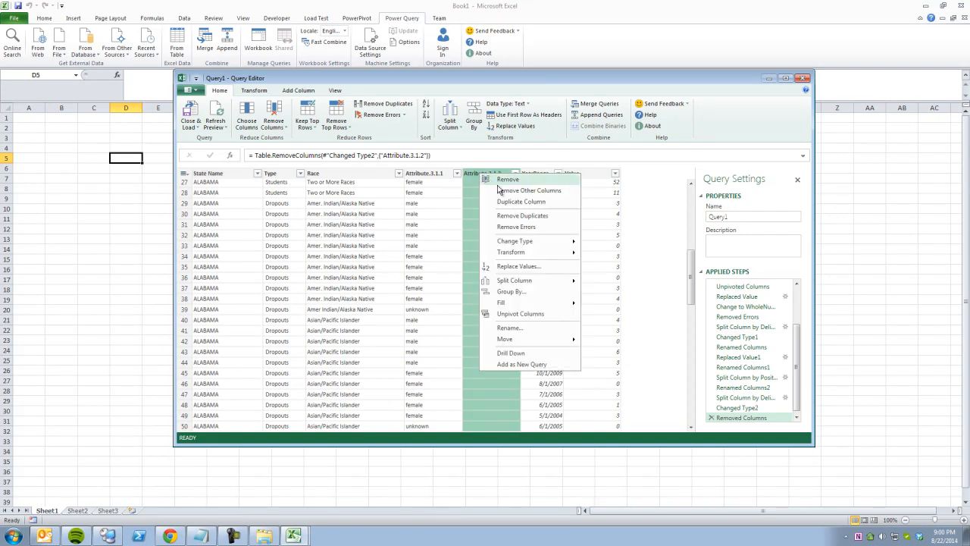
click(505, 192)
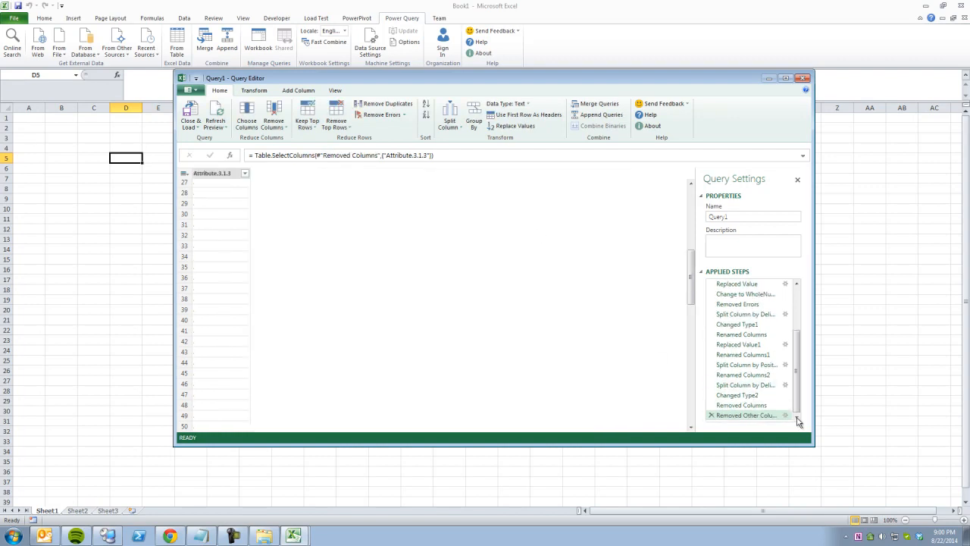
Delete the Removed Other Columns step and remove the Attribute.3.1.3 column instead.
click(711, 415)
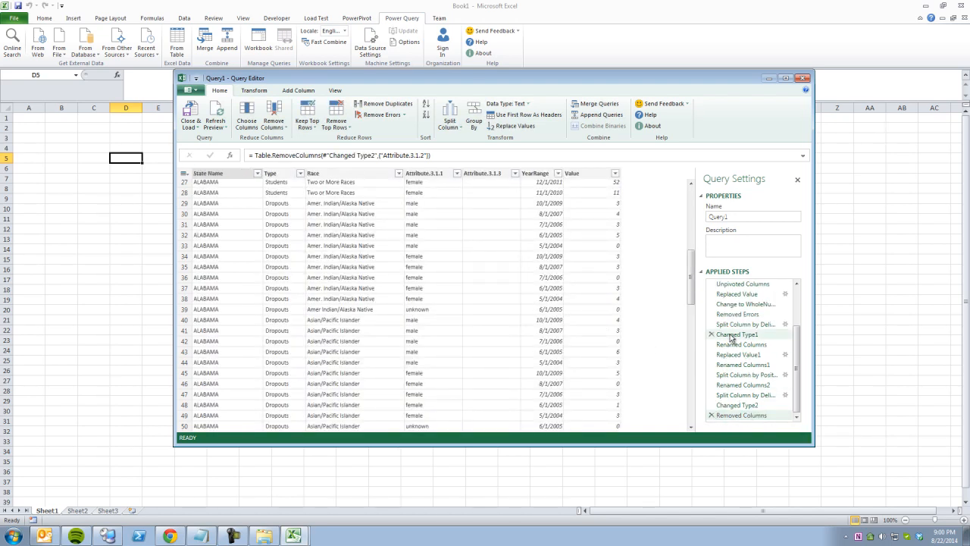
scroll(503, 227, up, 7)
scroll(504, 236, up, 2)
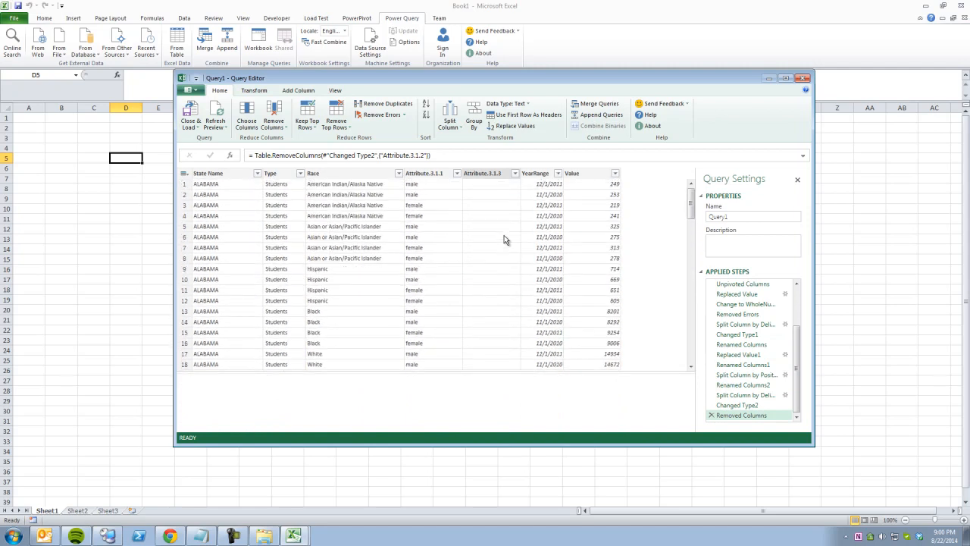
click(500, 176)
right_click(502, 175)
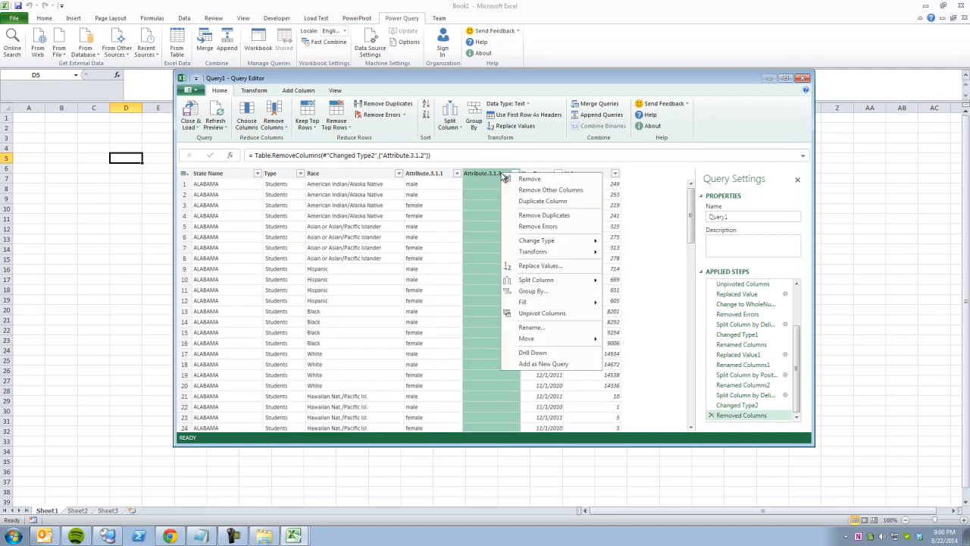
click(513, 178)
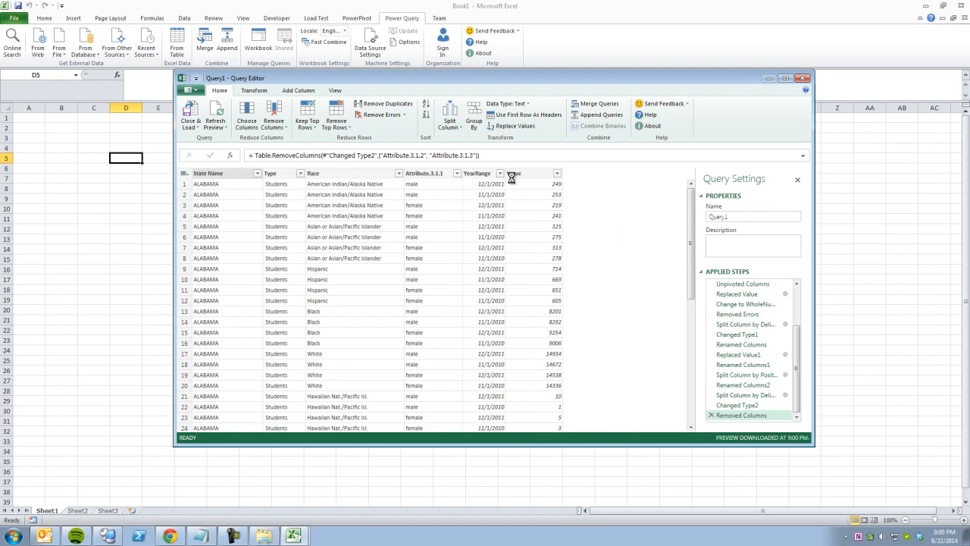
Compare the Changed Type2 and delimiter split steps, then start deleting Changed Type2.
click(489, 205)
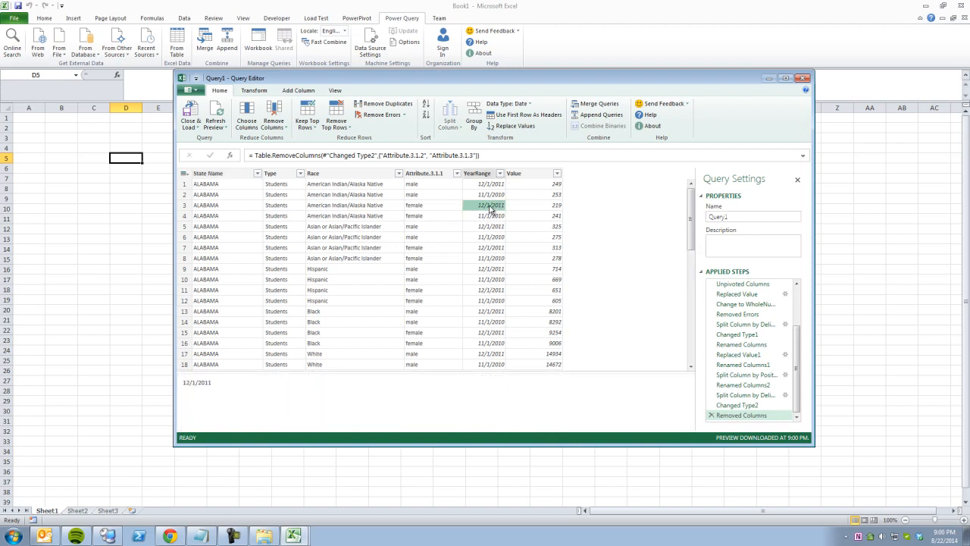
click(745, 406)
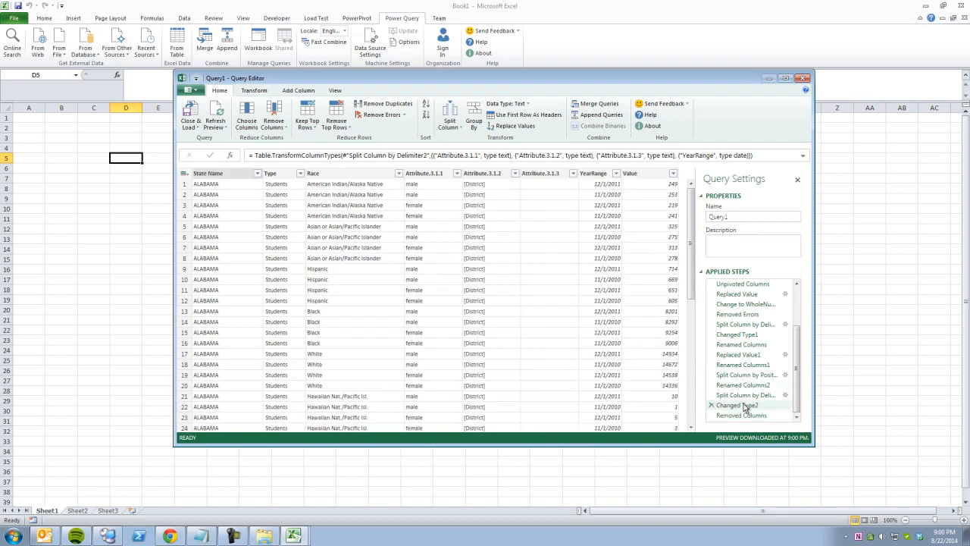
click(744, 396)
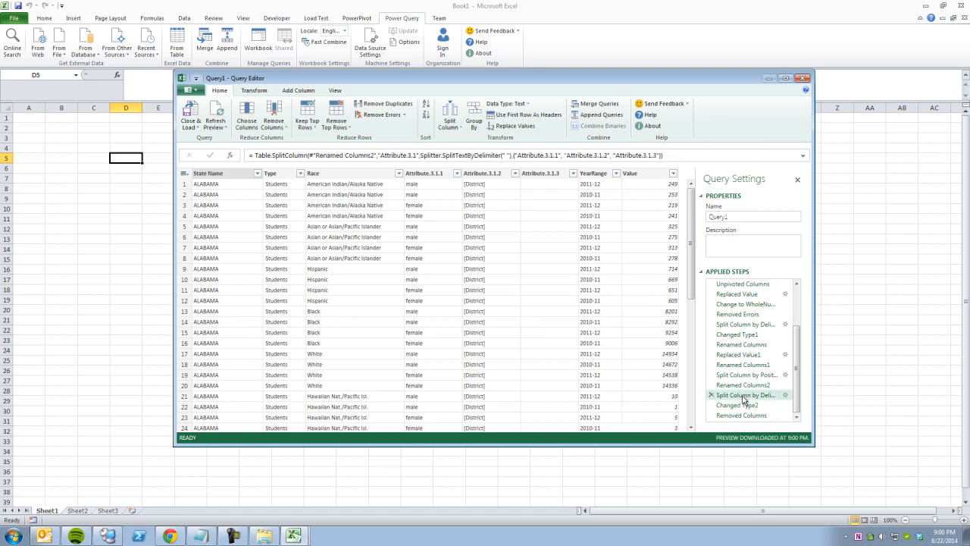
click(743, 406)
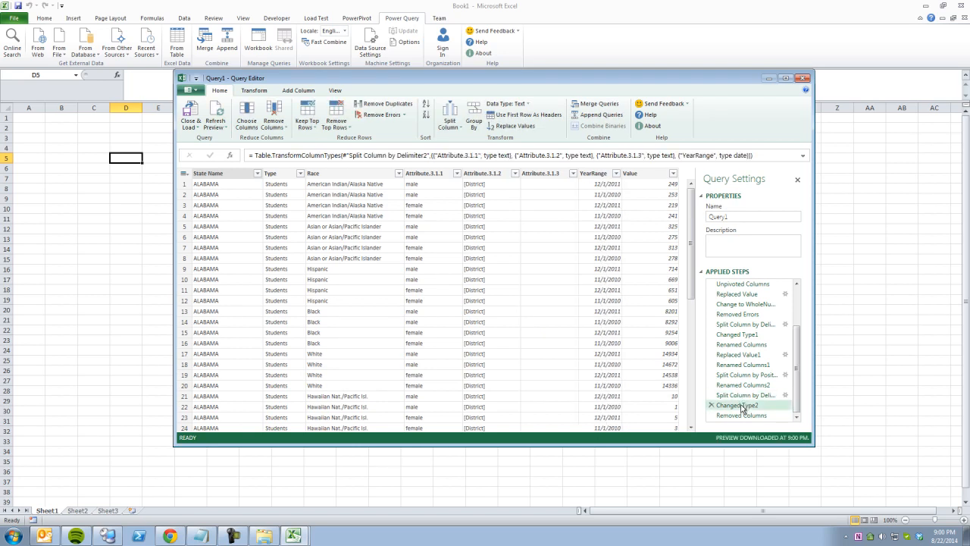
click(711, 405)
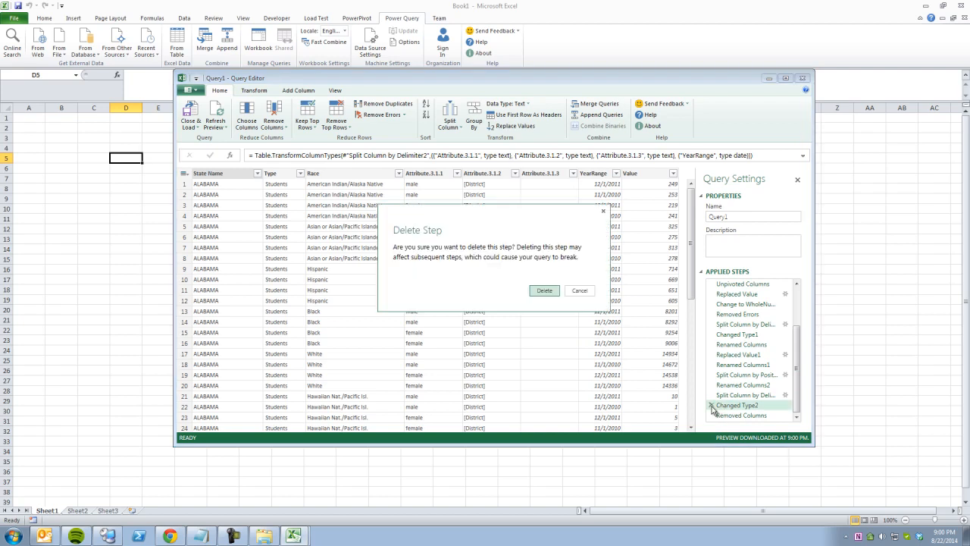
Confirm deleting Changed Type2, drop the old Removed Columns step, and re-remove Attribute.3.1.3.
click(552, 291)
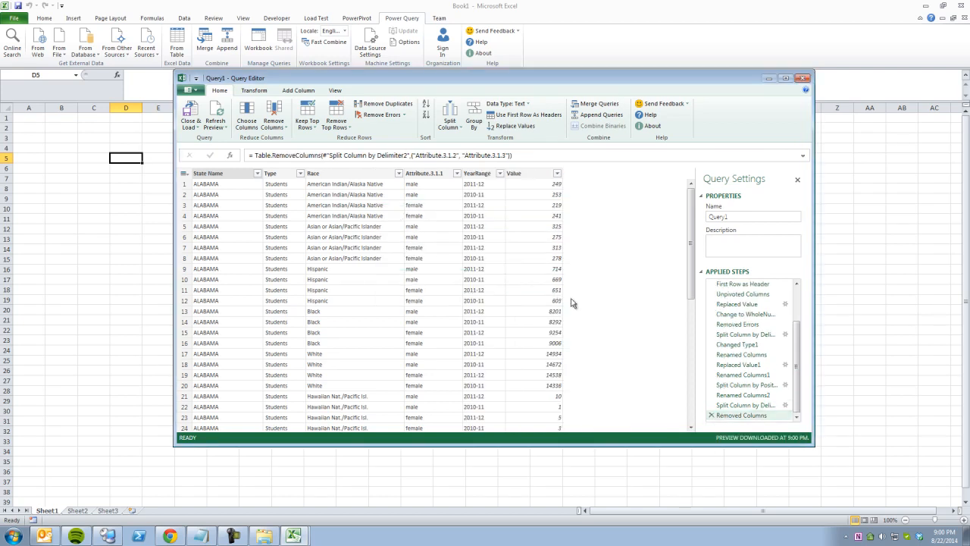
click(712, 415)
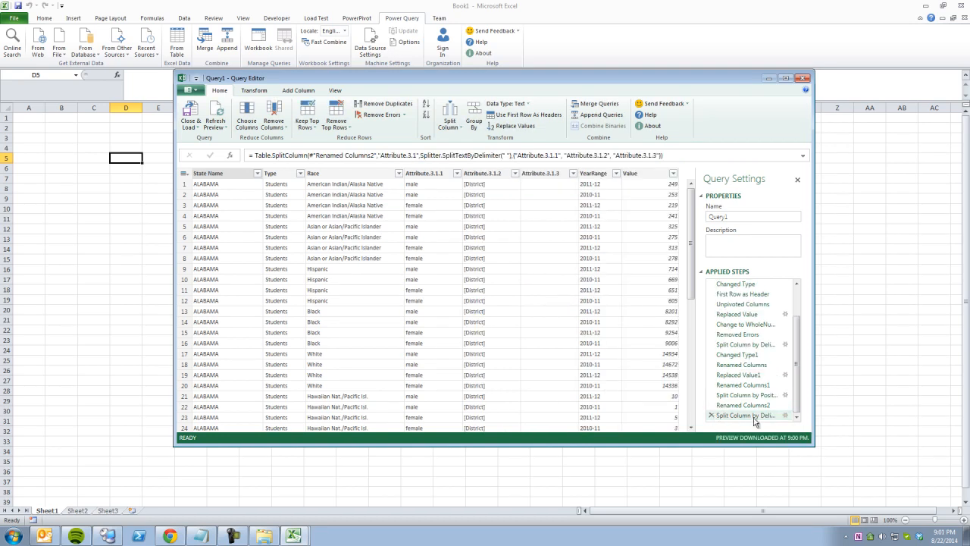
click(543, 174)
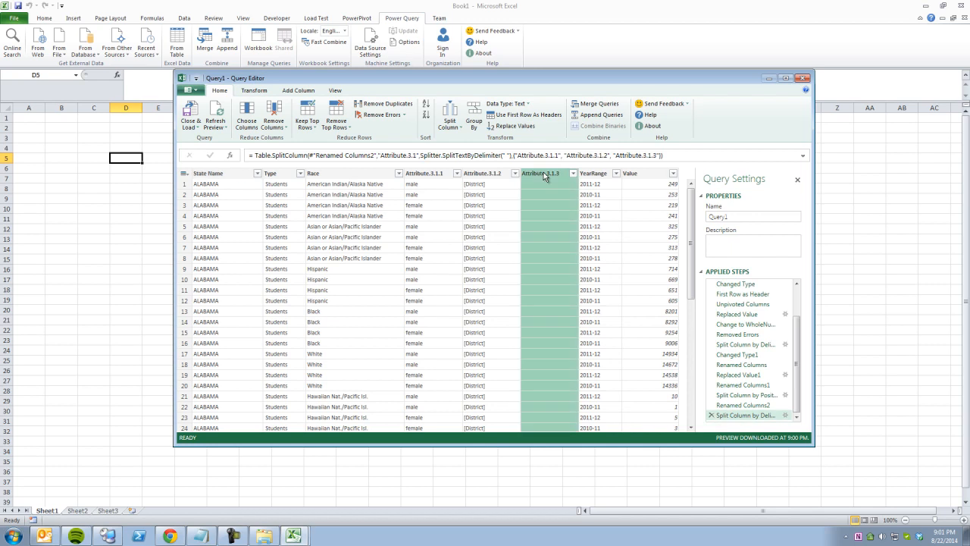
right_click(545, 178)
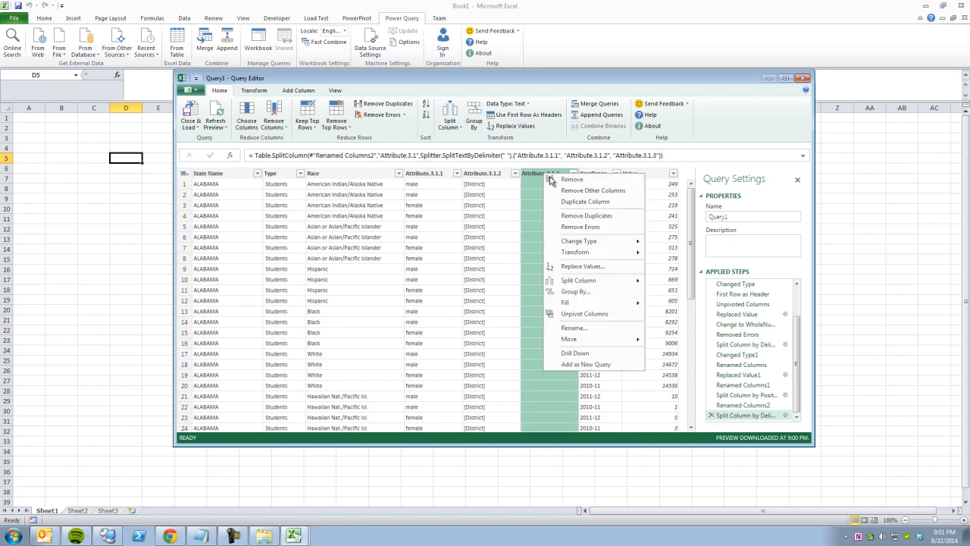
click(551, 179)
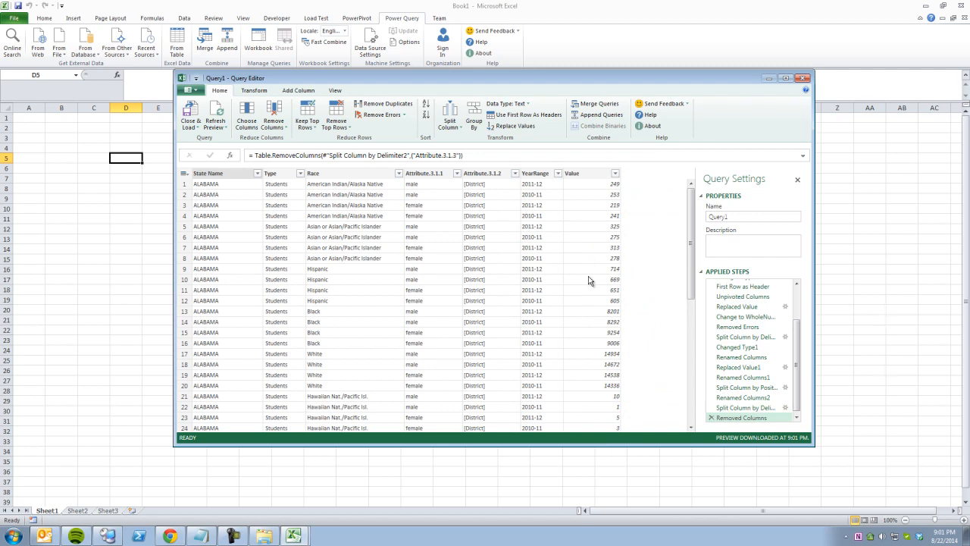
Step through the Applied Steps, from Renamed Columns1 to the delimiter split, to review.
click(725, 408)
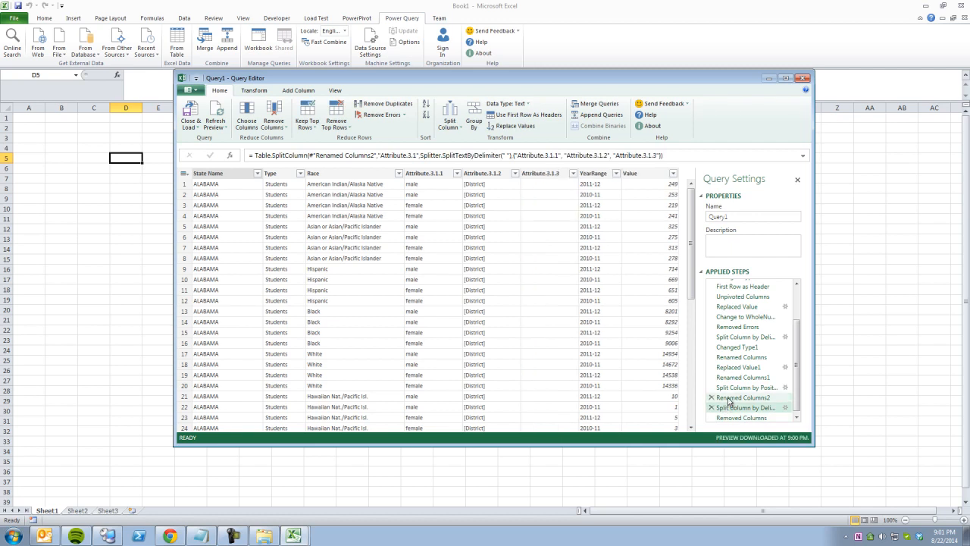
click(729, 398)
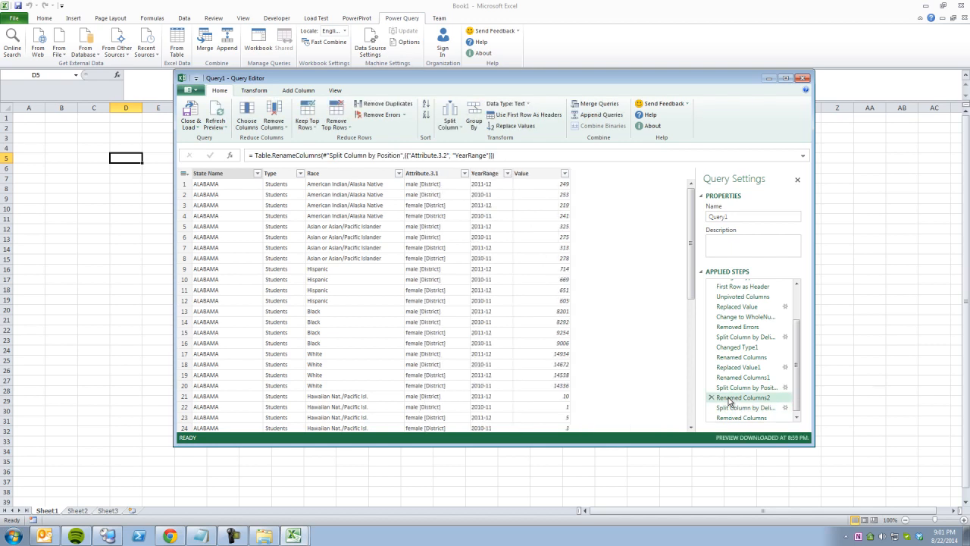
click(729, 389)
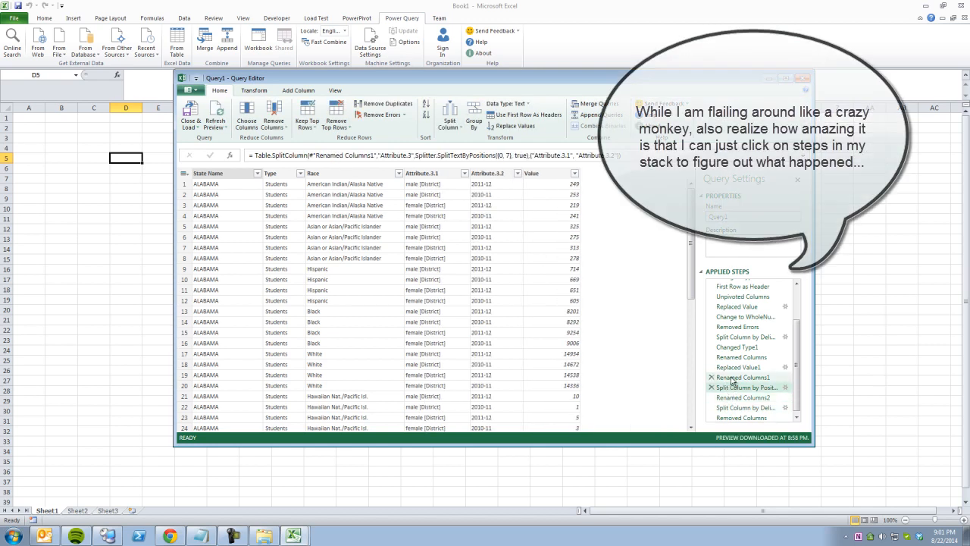
click(732, 377)
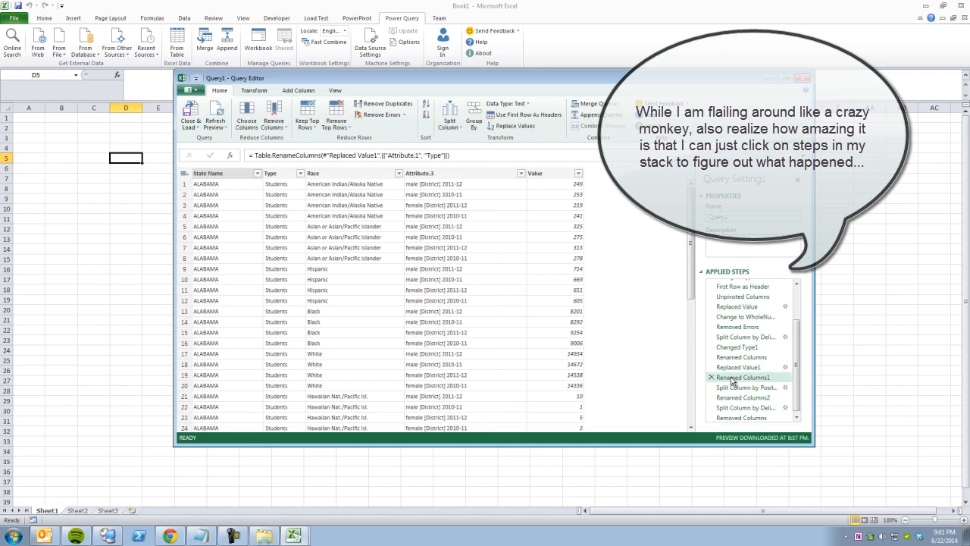
click(732, 387)
click(732, 377)
click(729, 387)
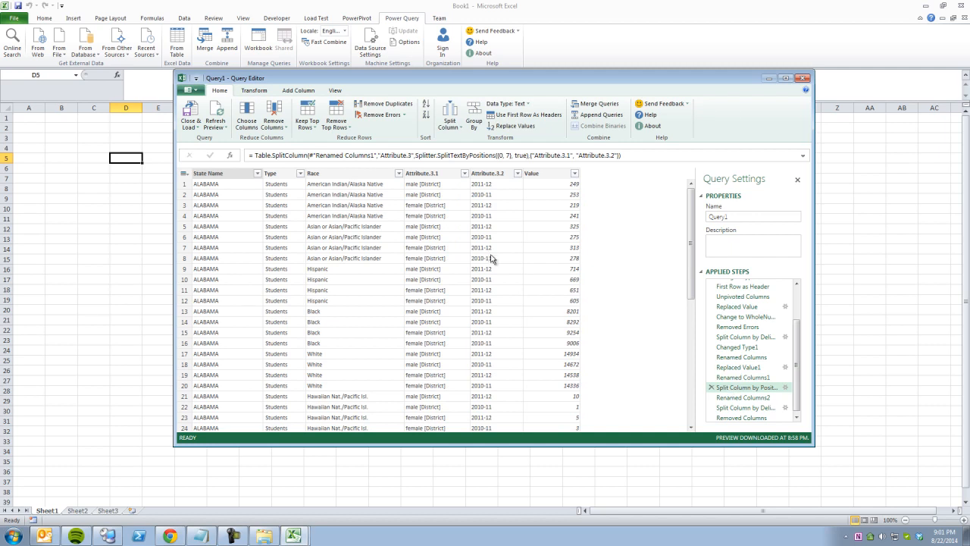
click(734, 397)
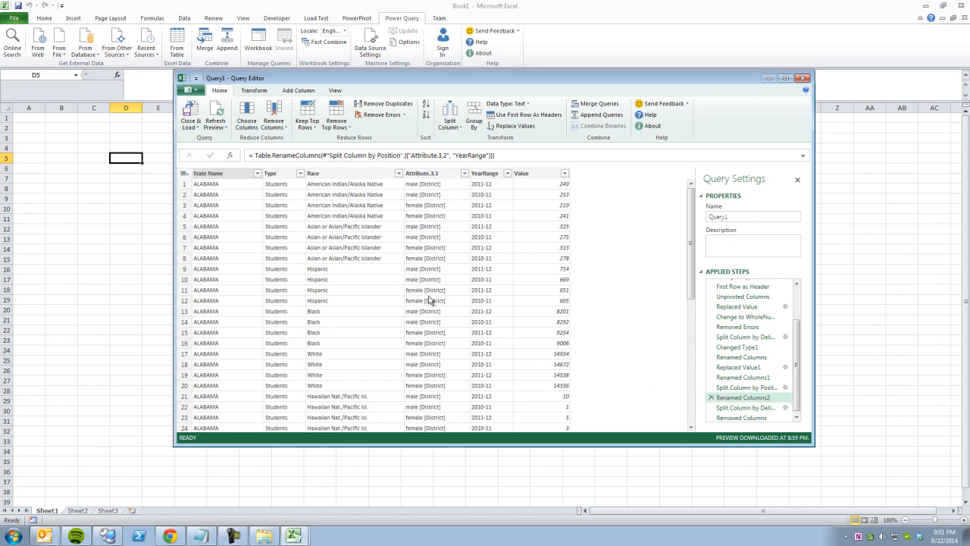
click(735, 408)
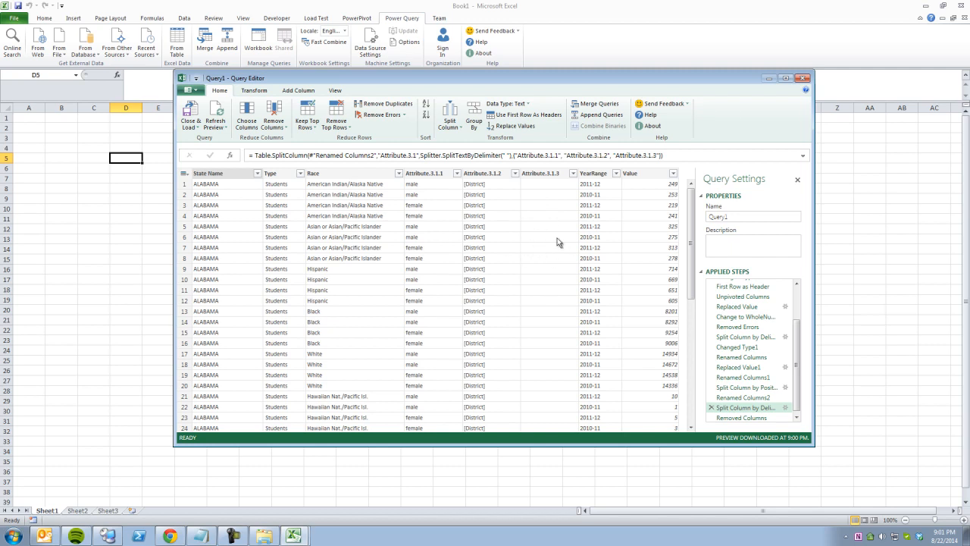
click(490, 174)
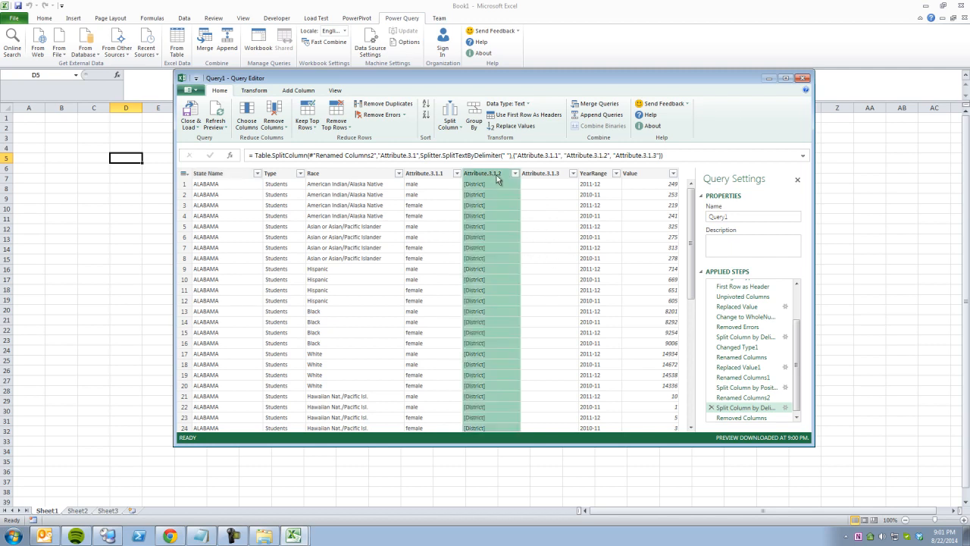
At the latest Removed Columns step, remove the Attribute.3.1.2 column.
click(742, 417)
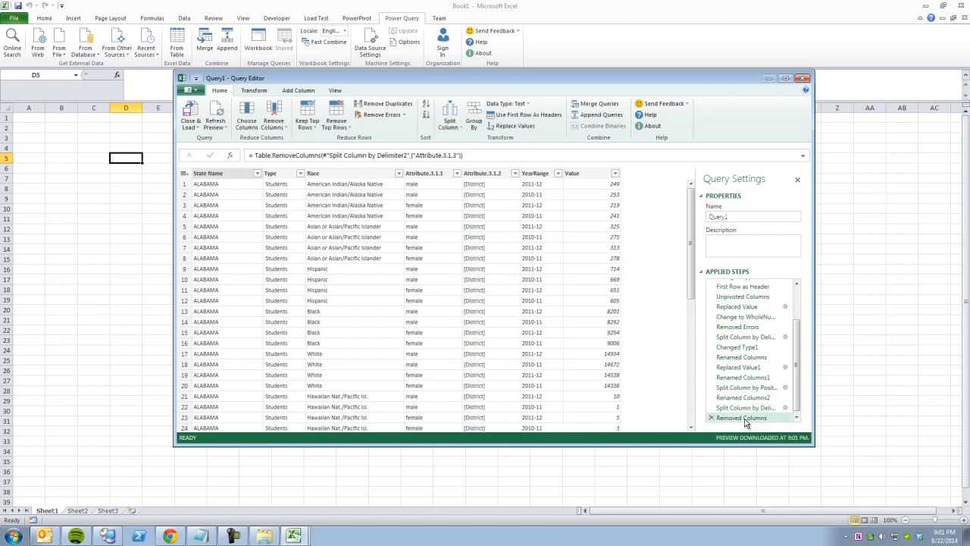
click(491, 173)
right_click(490, 174)
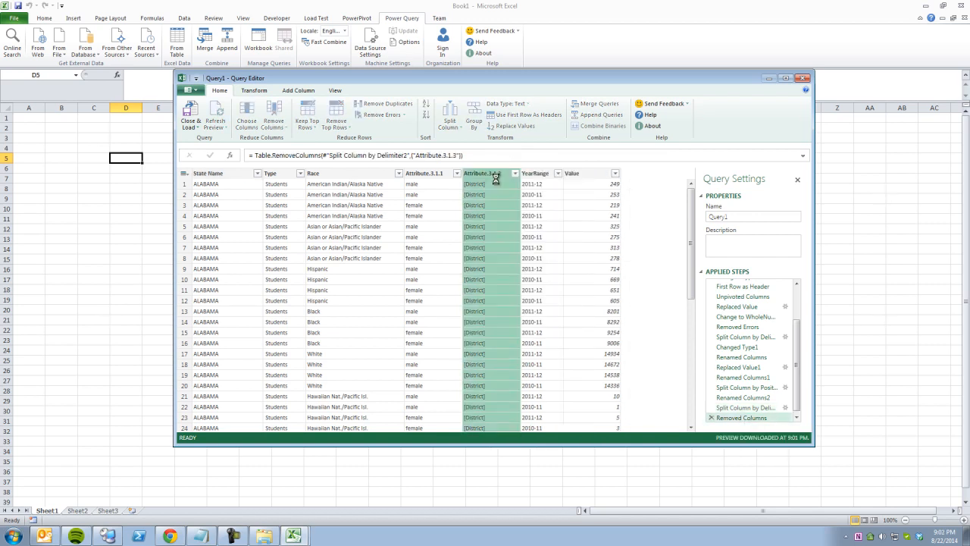
click(514, 179)
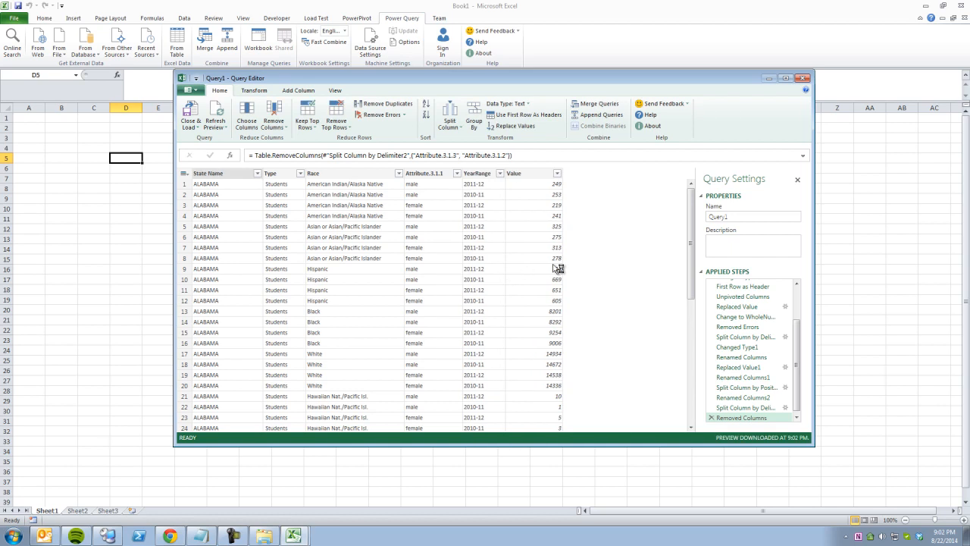
Rename Attribute.3.1.1 to Sex.
right_click(422, 173)
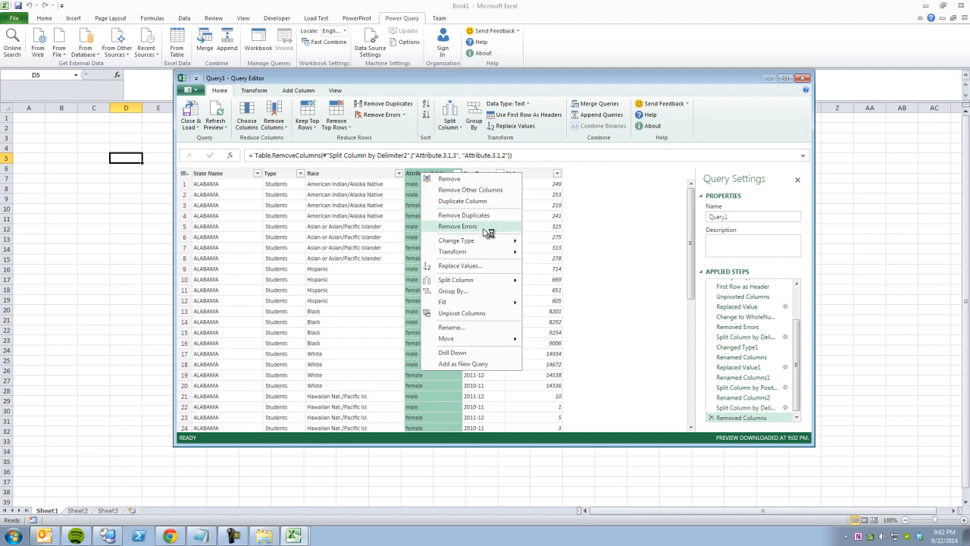
click(449, 327)
text(Sex)
key(Return)
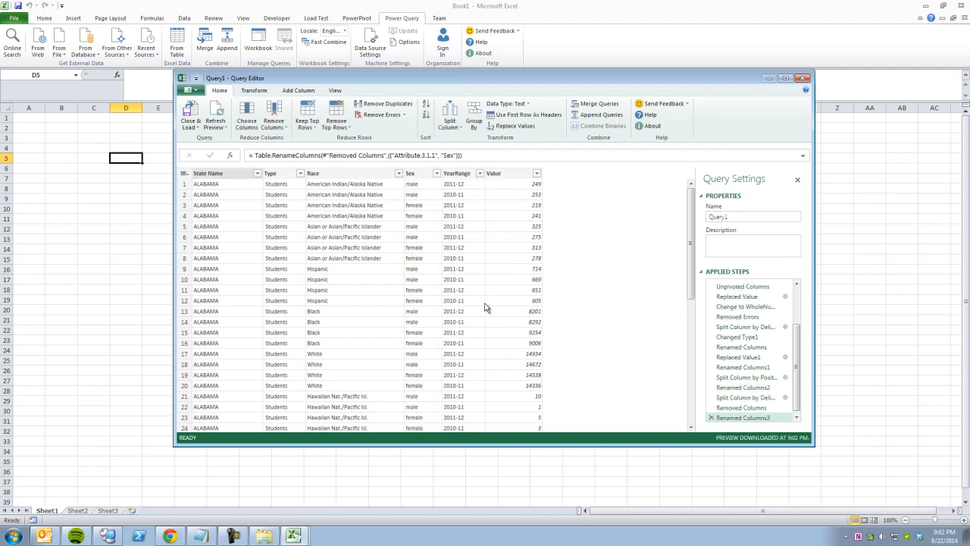
Inspect State Name and Race values and view the Race filter list without filtering.
click(224, 229)
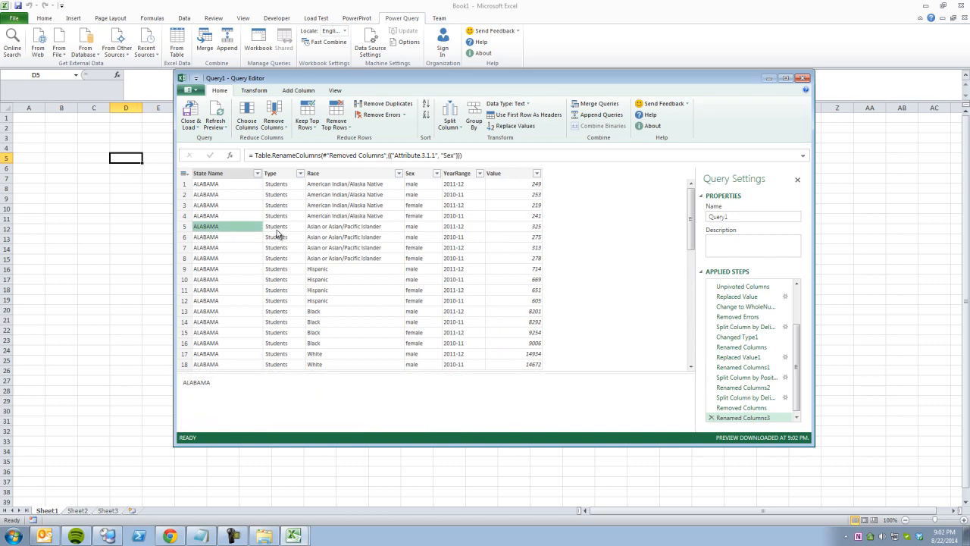
click(332, 218)
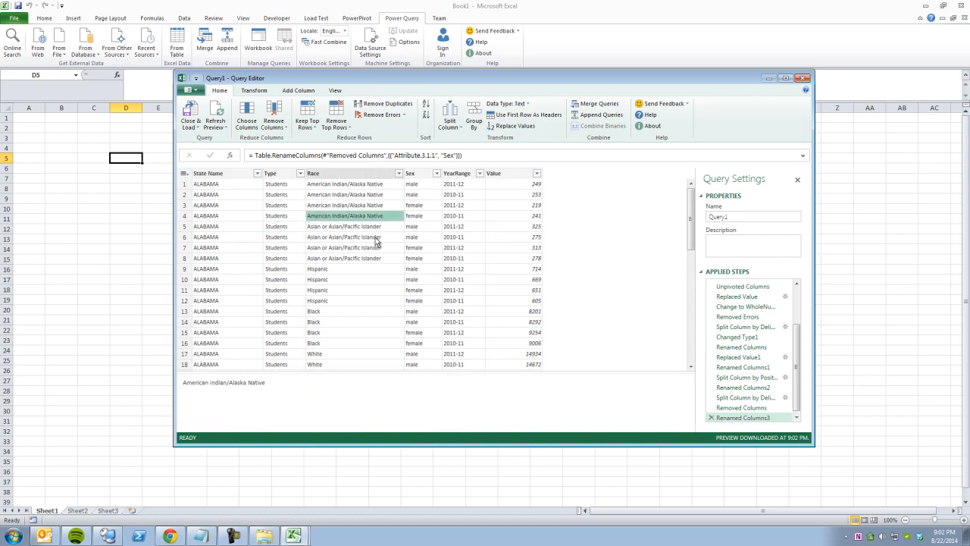
click(342, 225)
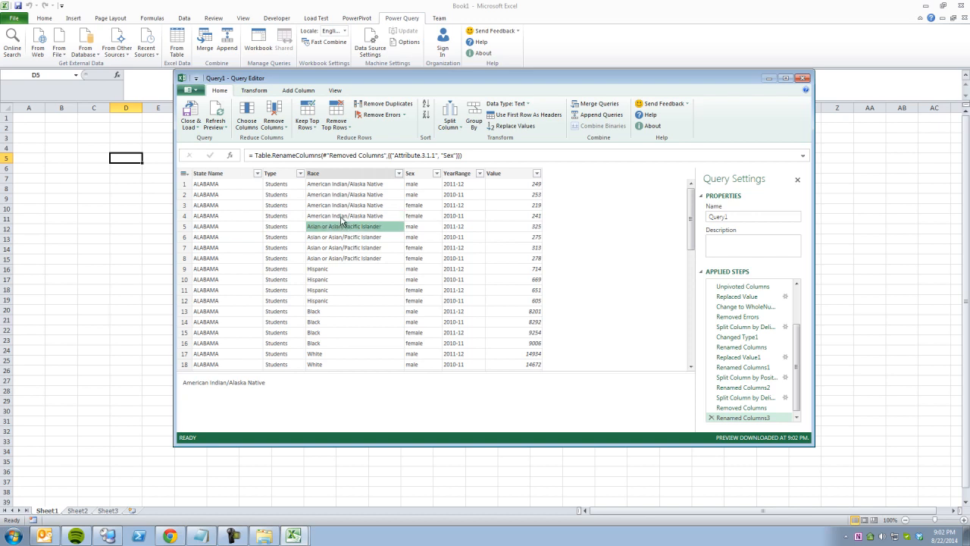
click(400, 176)
click(398, 175)
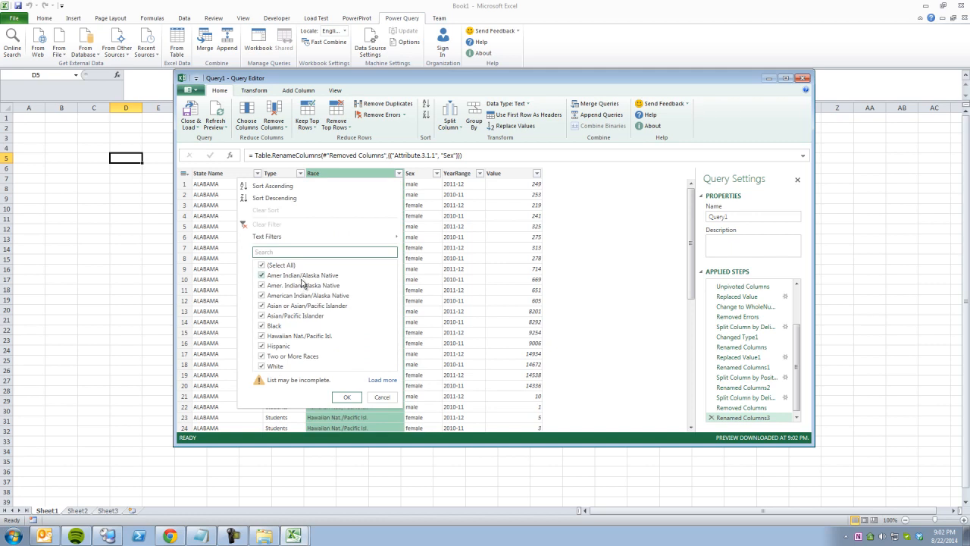
click(382, 397)
Check values across row 3 and row 5, then set the Type column's data type to Text.
click(417, 206)
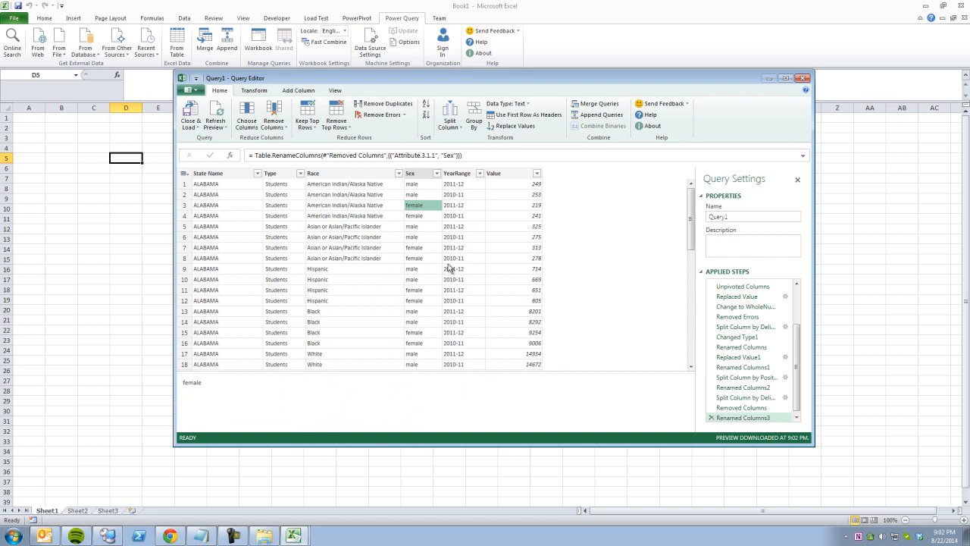
click(504, 205)
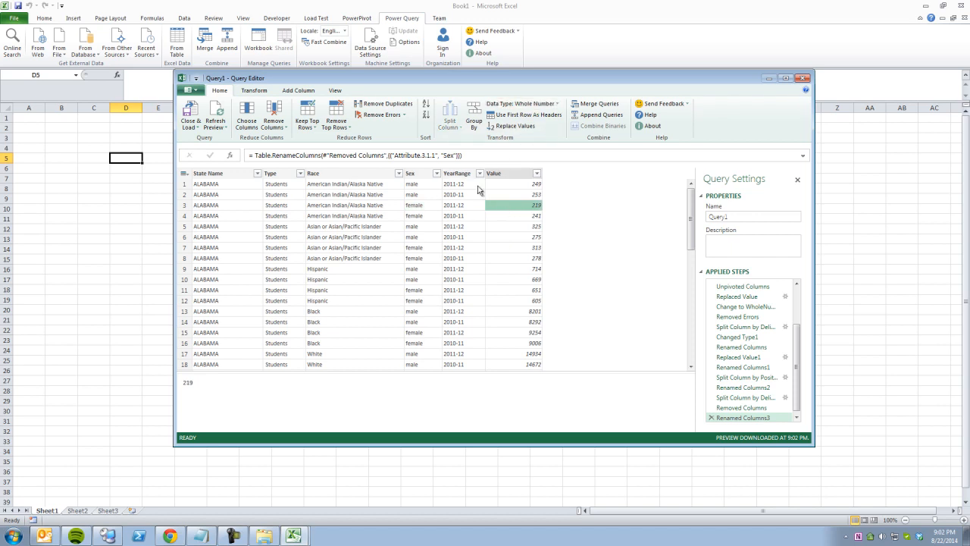
click(464, 206)
click(416, 208)
click(366, 225)
click(294, 225)
click(230, 225)
click(291, 227)
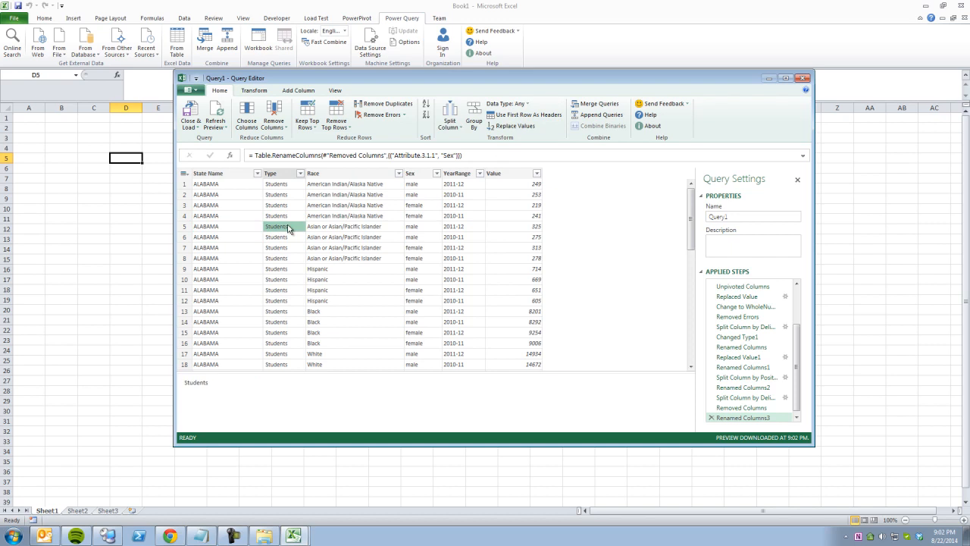
click(526, 104)
click(509, 115)
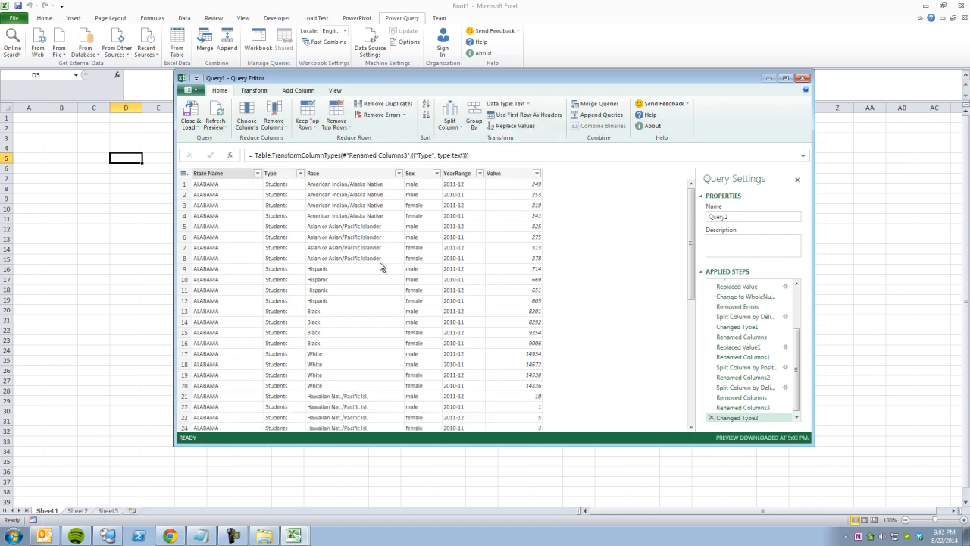
Review Race values like Asian or Asian/Pacific Islander in the filter list, leaving it unchanged.
click(350, 248)
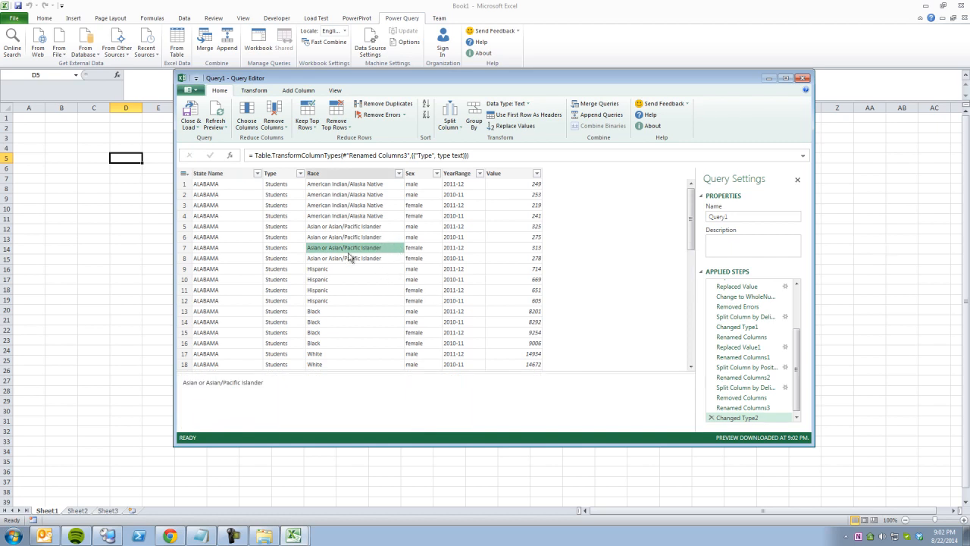
click(397, 174)
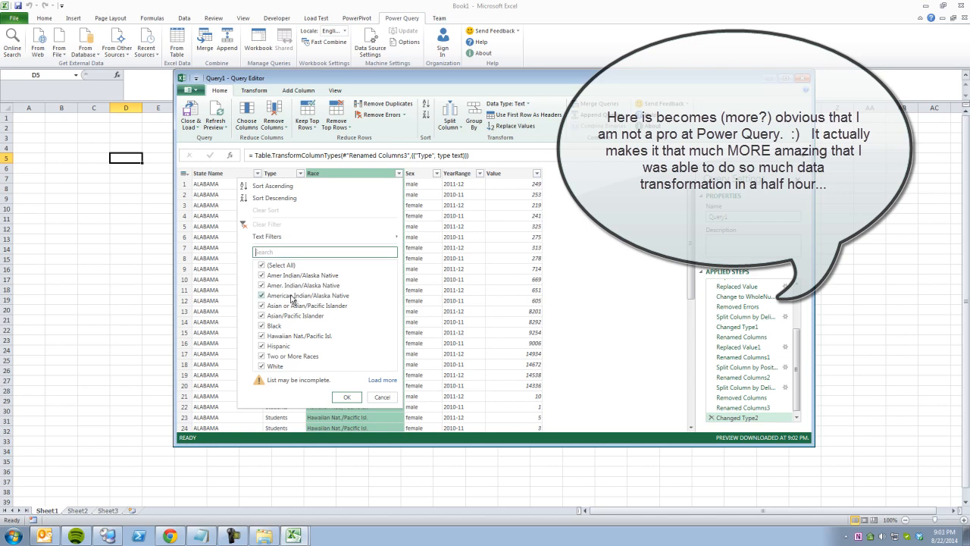
click(382, 398)
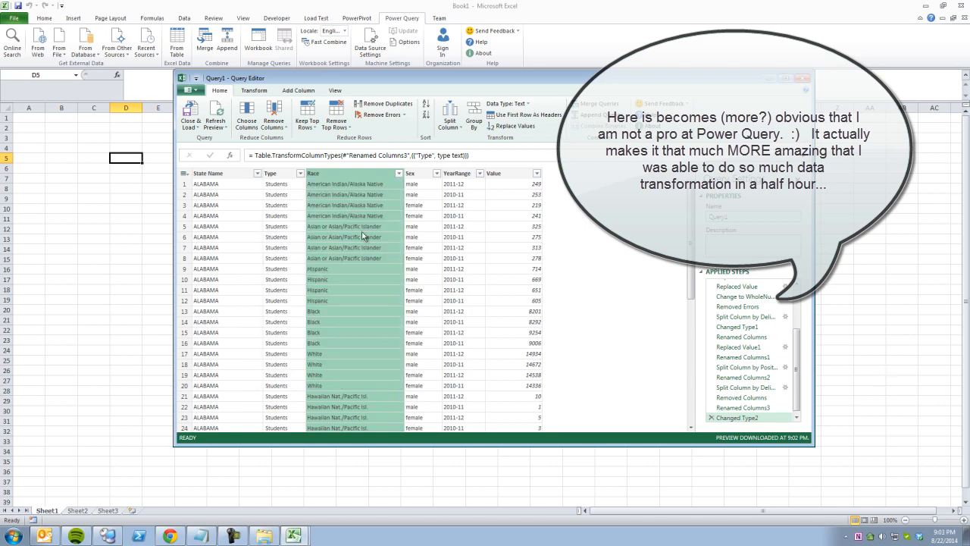
click(347, 187)
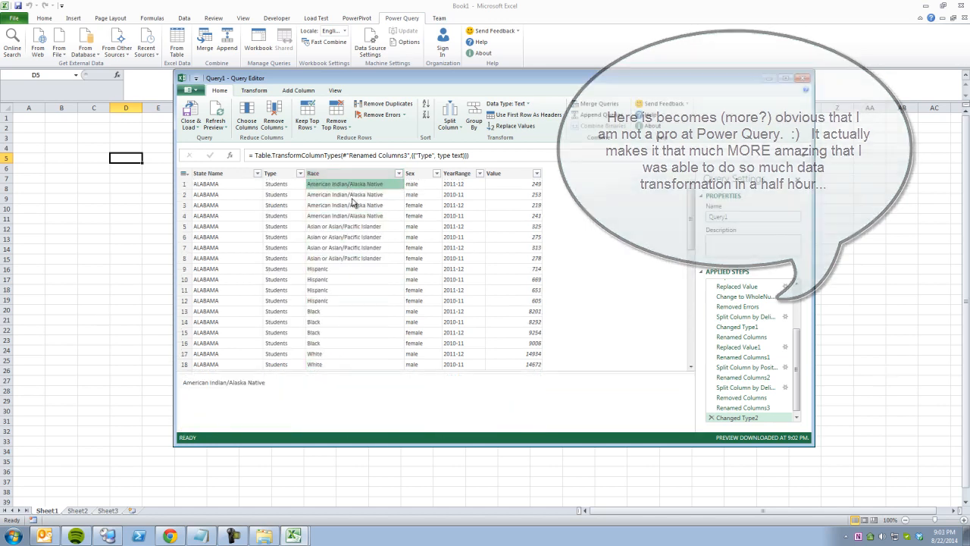
click(255, 91)
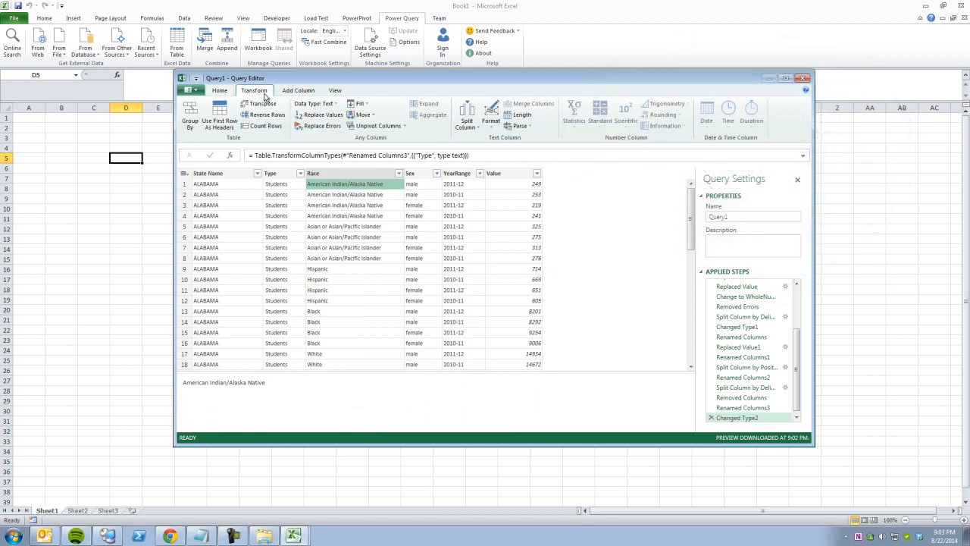
click(333, 114)
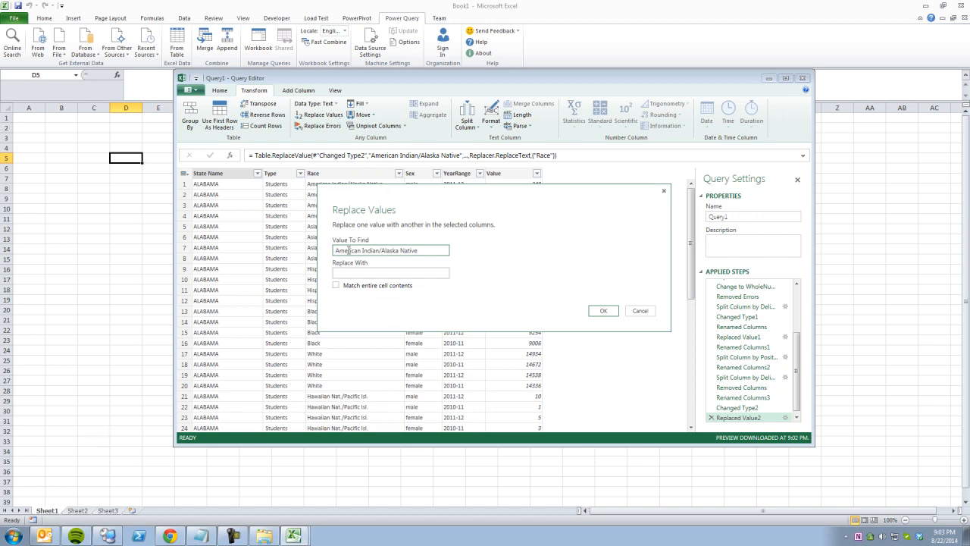
drag(335, 250, 463, 262)
text(Amer)
click(336, 286)
click(368, 274)
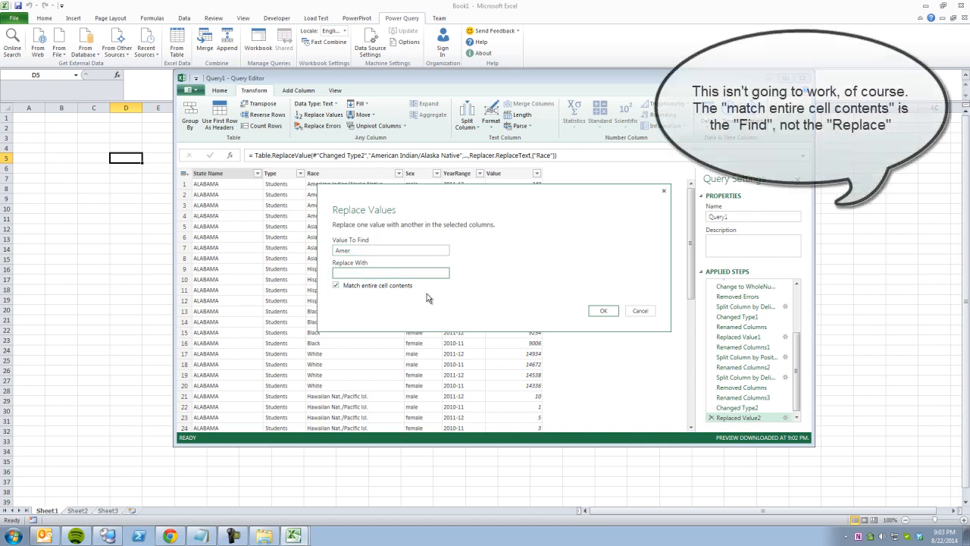
click(478, 225)
click(418, 271)
text(American Indian)
click(604, 311)
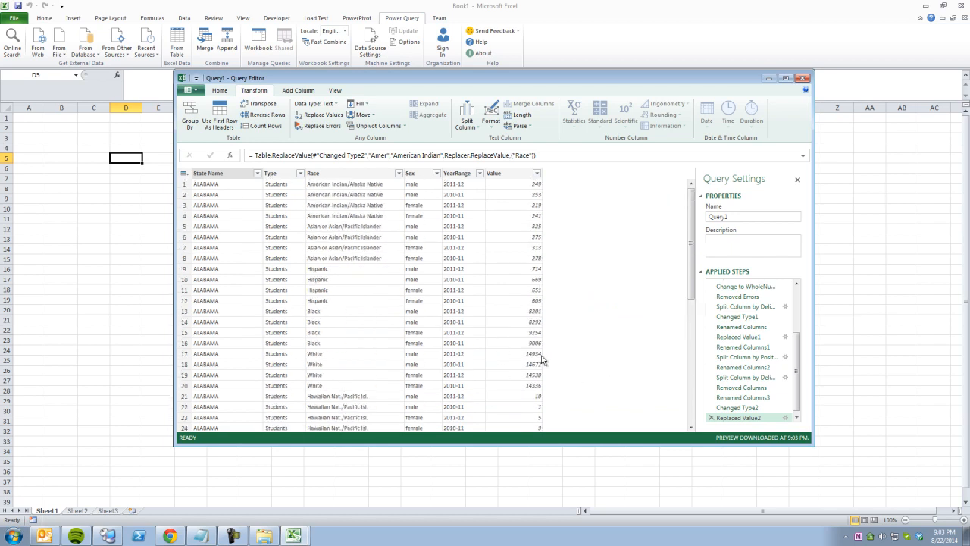
click(796, 418)
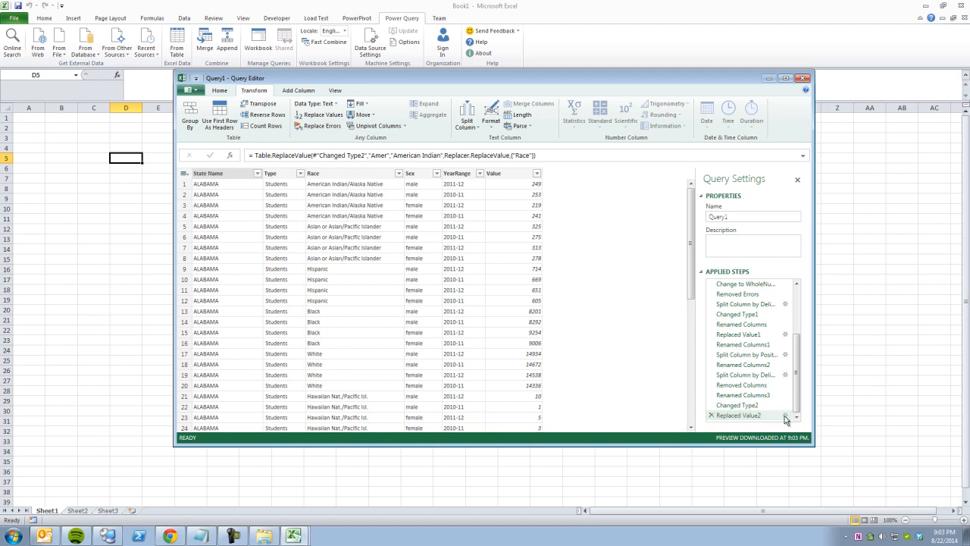
click(786, 416)
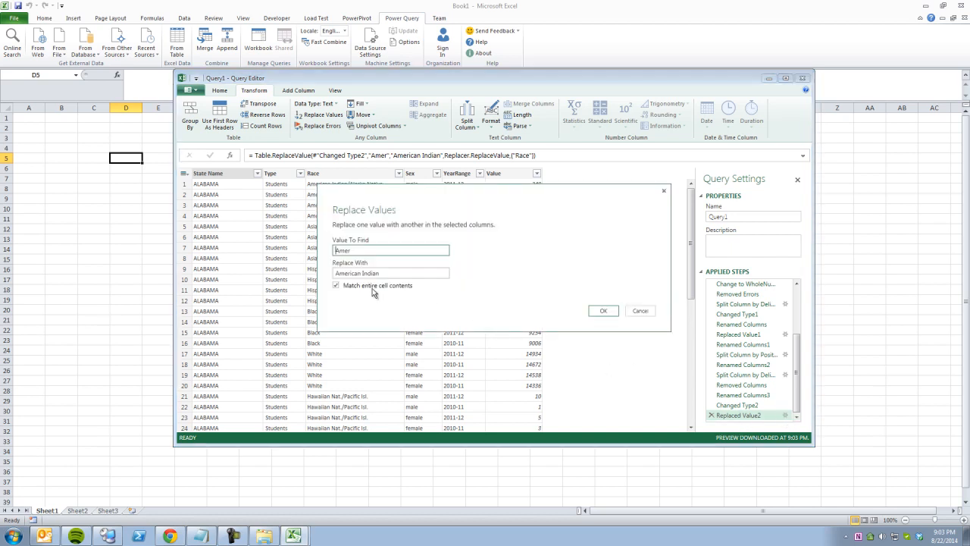
click(337, 286)
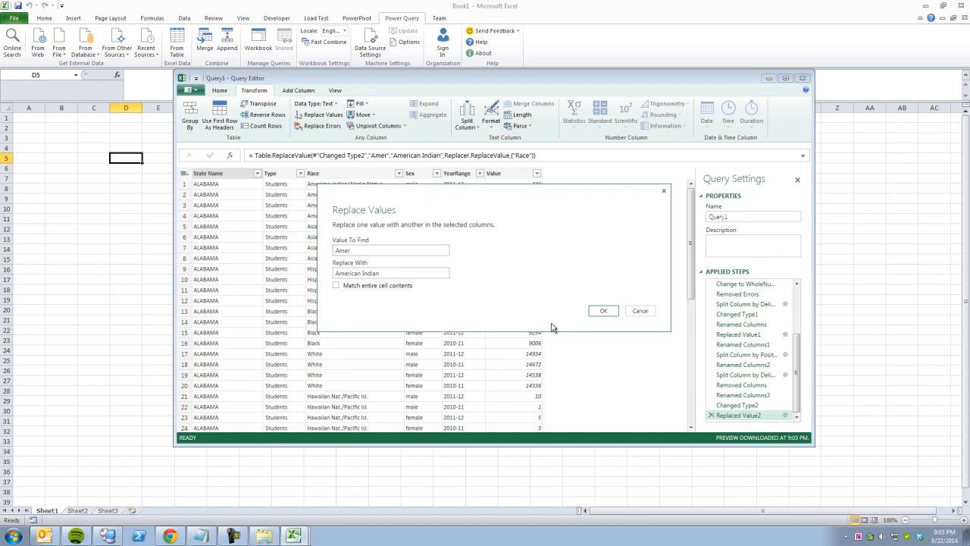
click(603, 310)
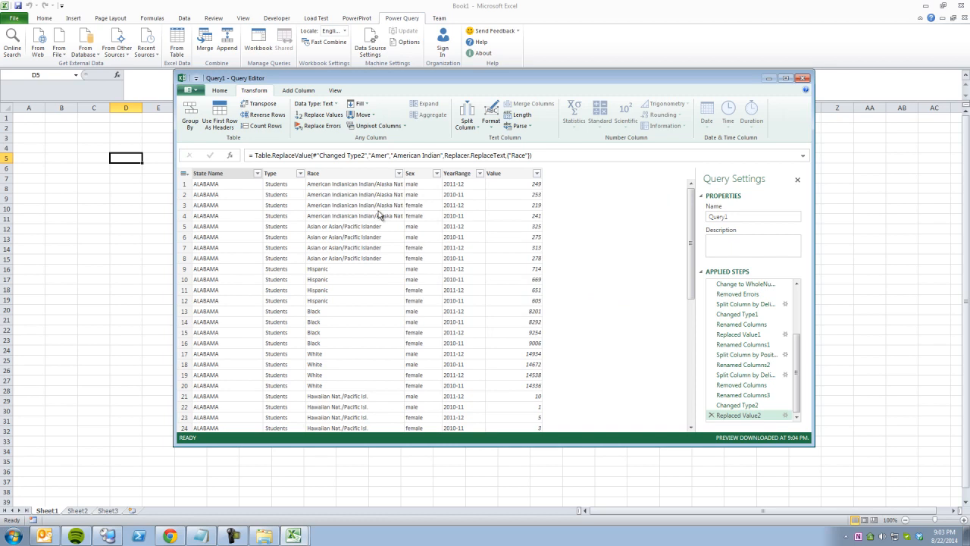
click(711, 415)
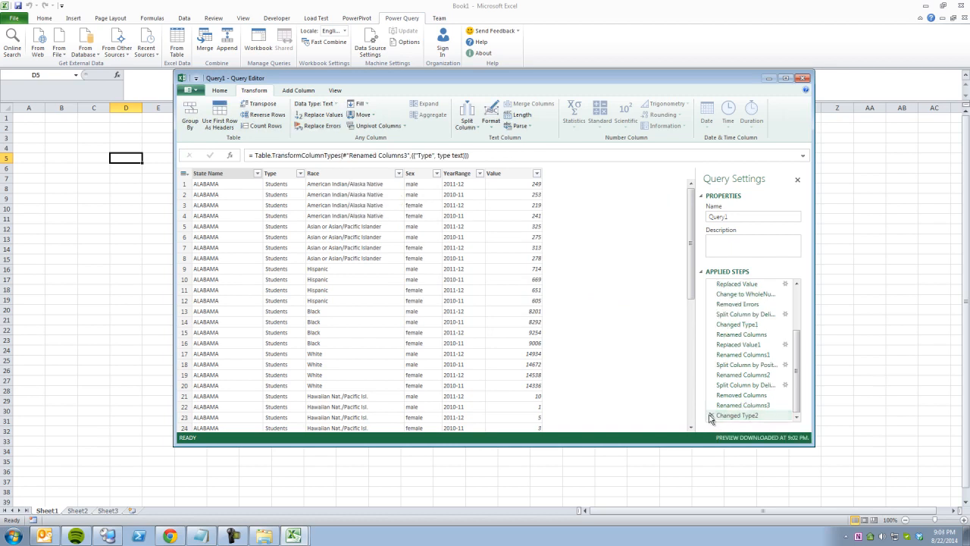
Select the first Race value and review the Transform tab's text Format and Parse options.
click(353, 185)
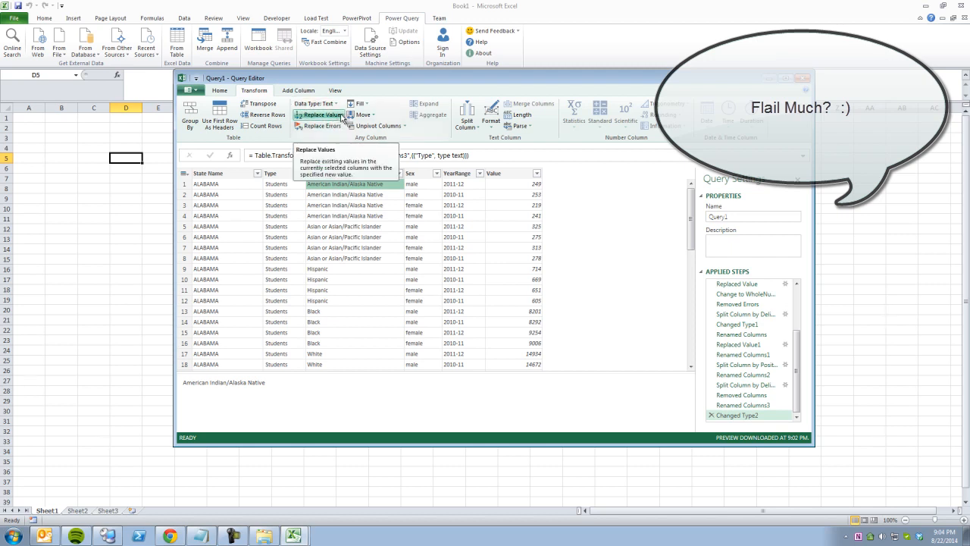
click(494, 129)
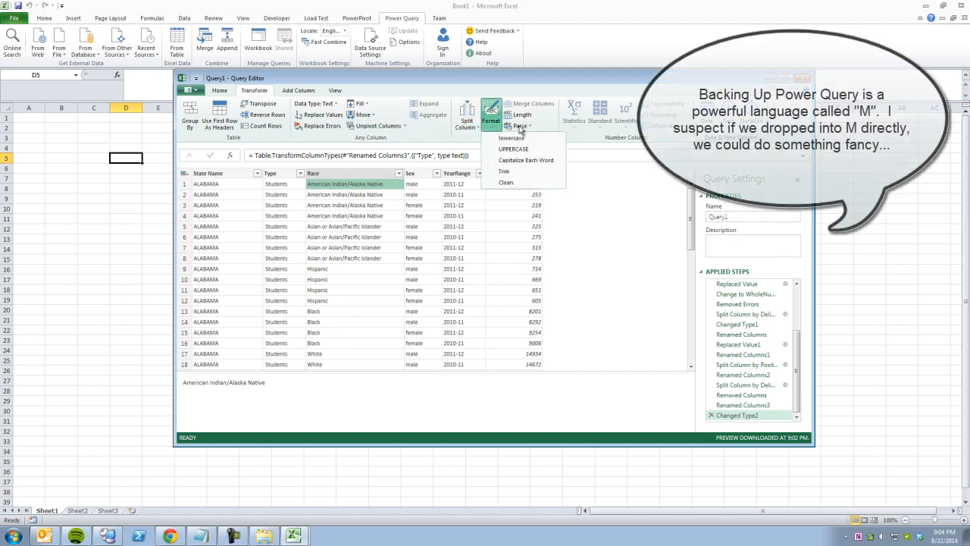
click(523, 127)
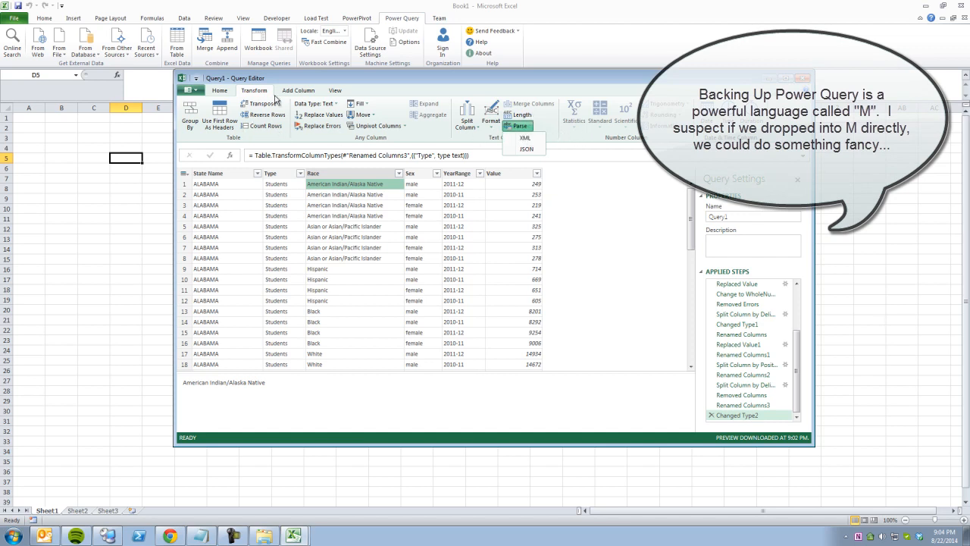
Review the Add Column tab's text Format options for new columns without applying one.
click(293, 92)
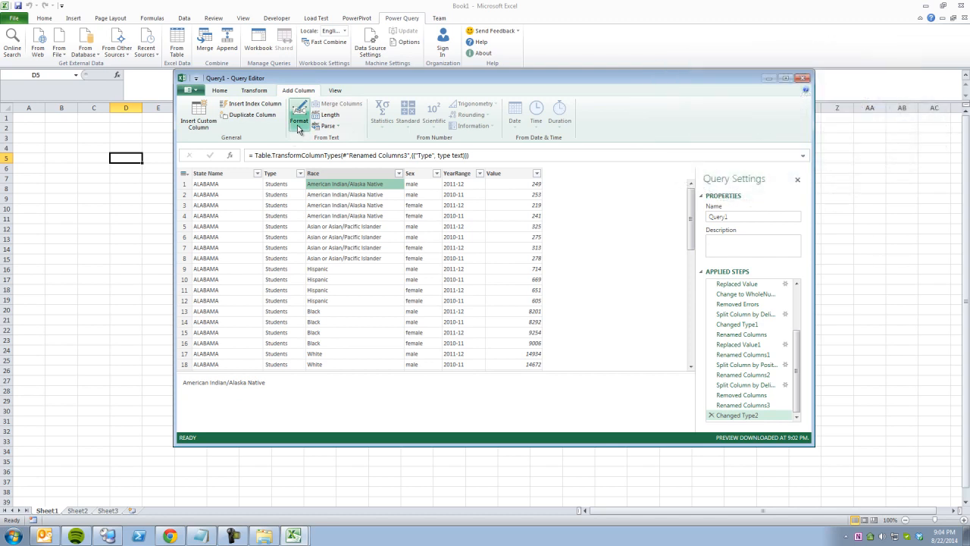
click(298, 125)
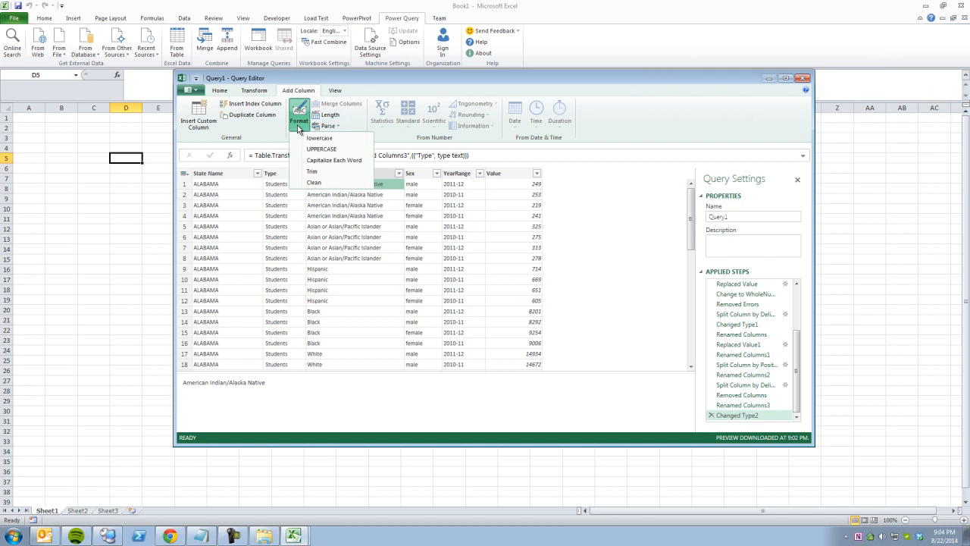
click(299, 129)
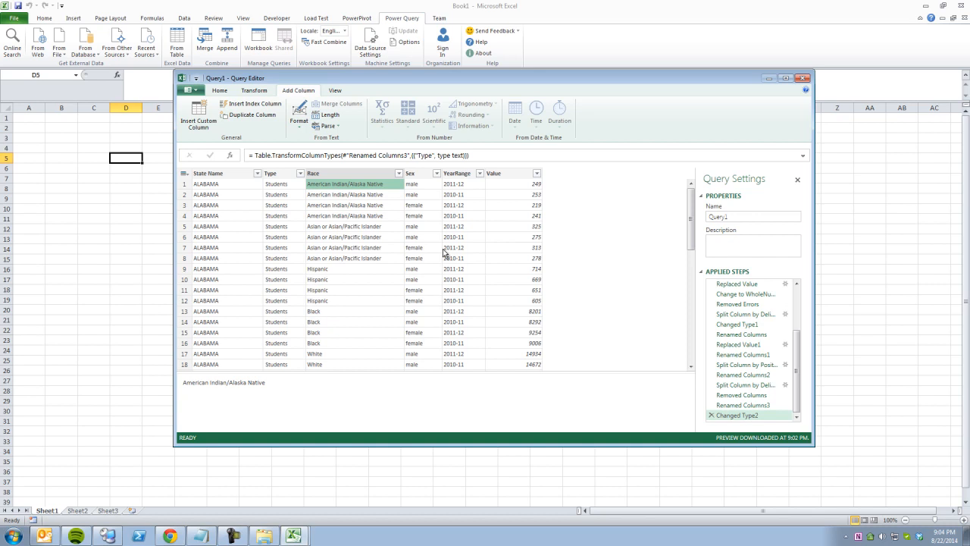
Inspect the Asian or Asian/Pacific Islander Race value and cancel a Replace Values attempt.
click(350, 174)
click(356, 246)
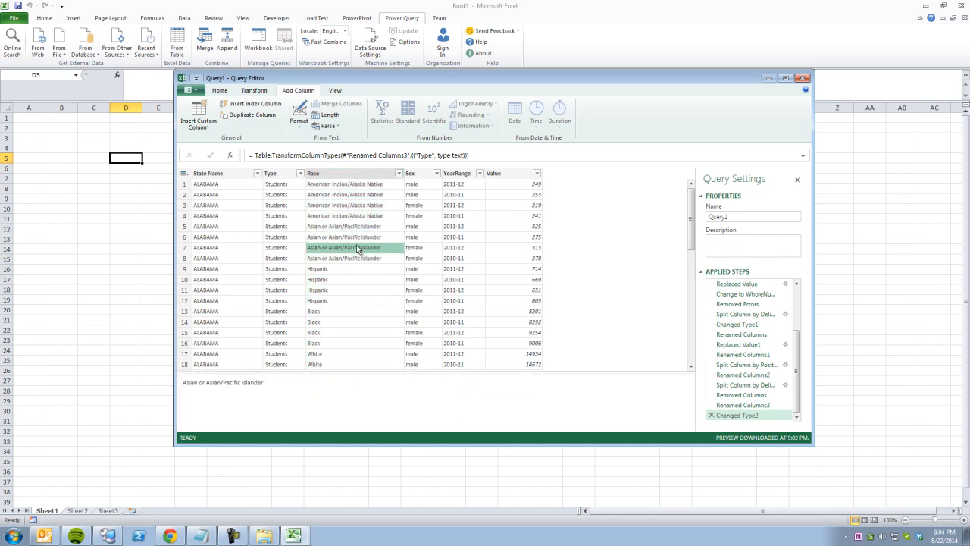
scroll(366, 255, down, 5)
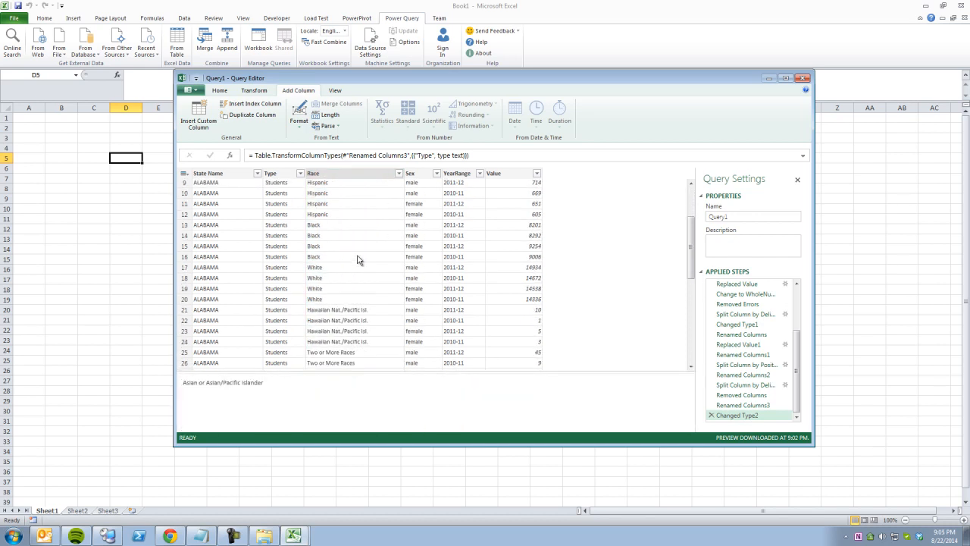
scroll(358, 259, up, 5)
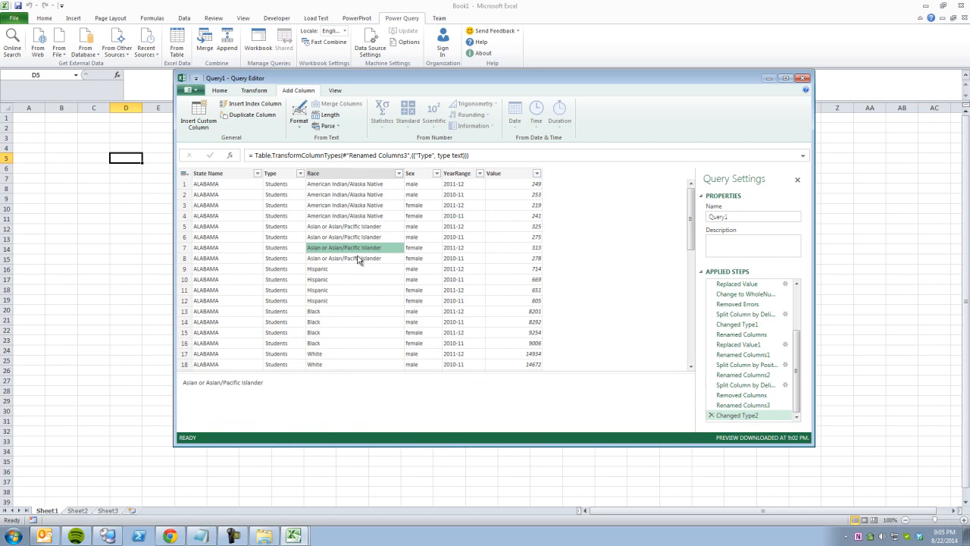
click(257, 92)
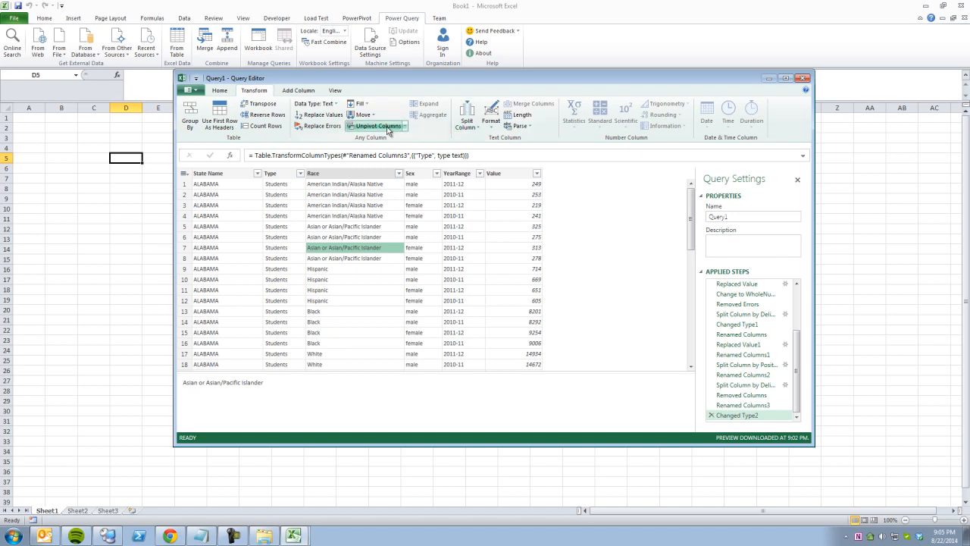
click(219, 90)
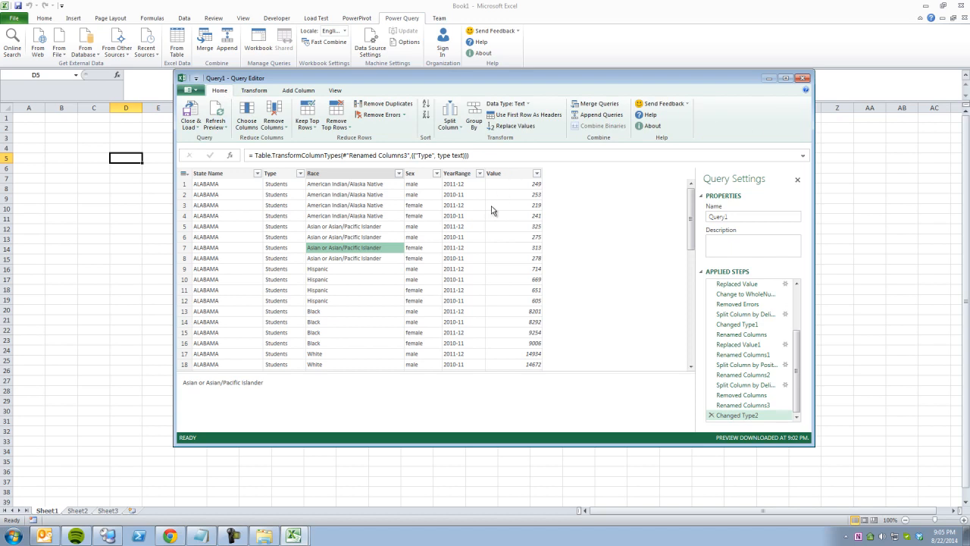
click(507, 128)
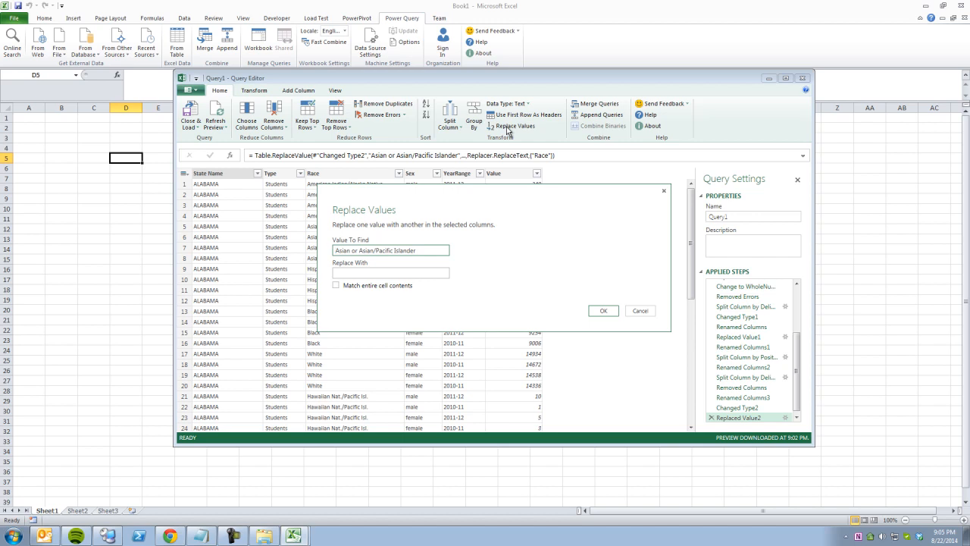
click(641, 310)
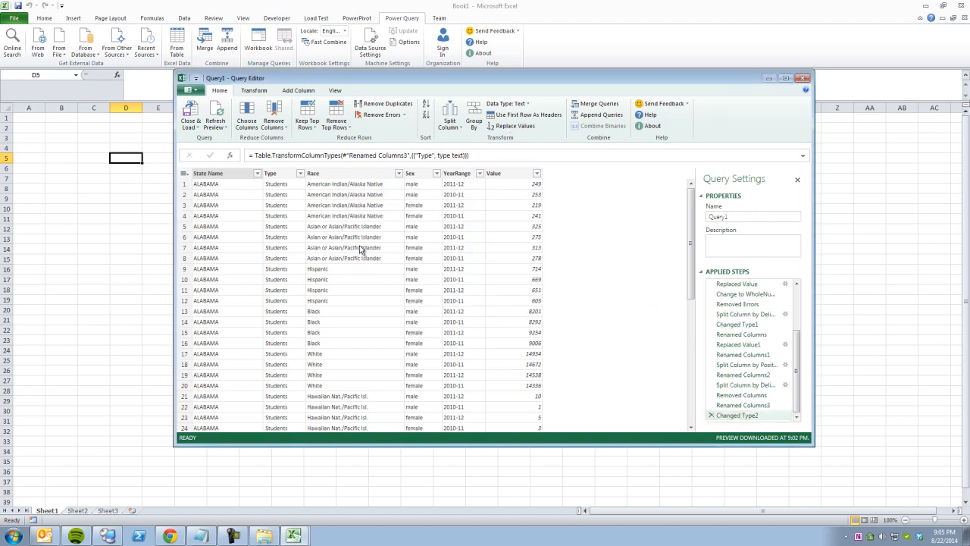
Filter Race to the Amer, Amer. and American Indian/Alaska Native spellings.
click(399, 173)
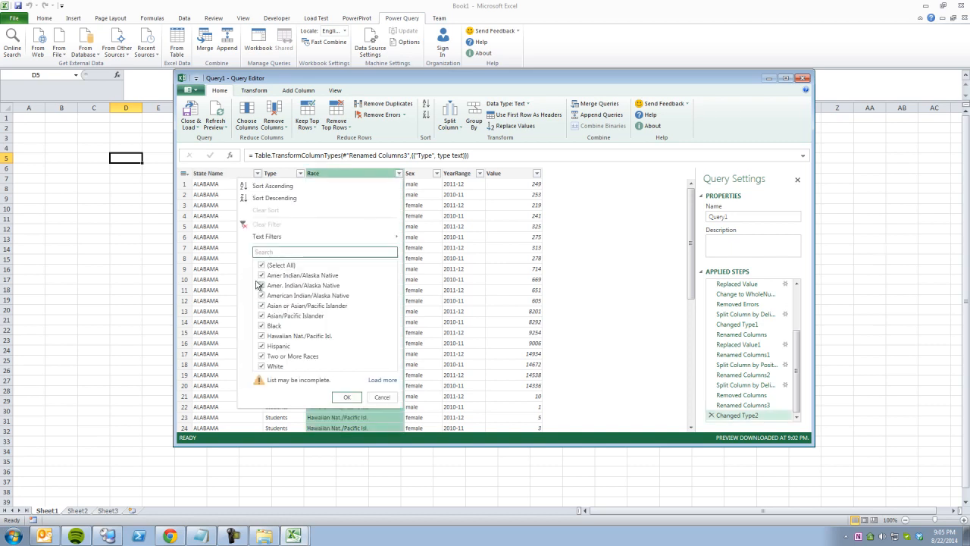
click(262, 265)
click(261, 275)
click(261, 285)
click(262, 295)
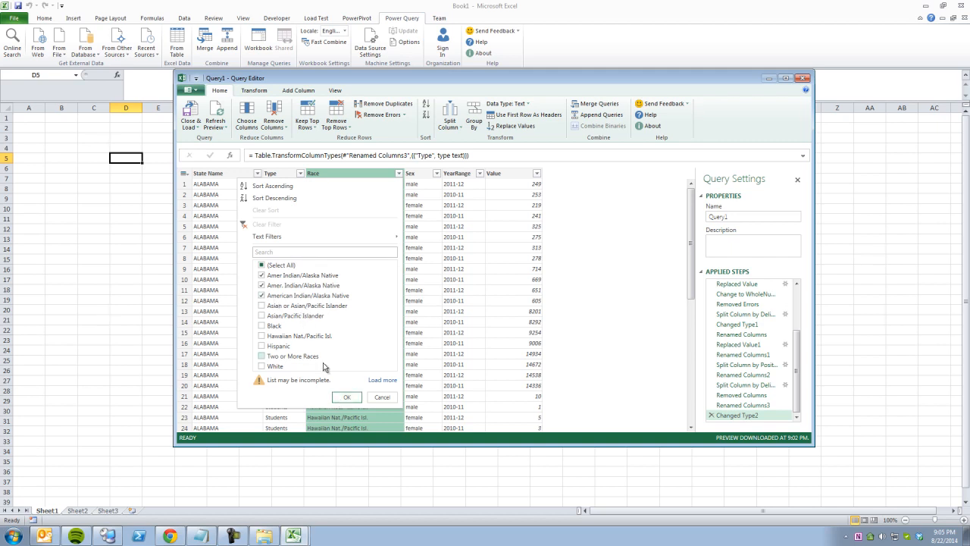
click(346, 397)
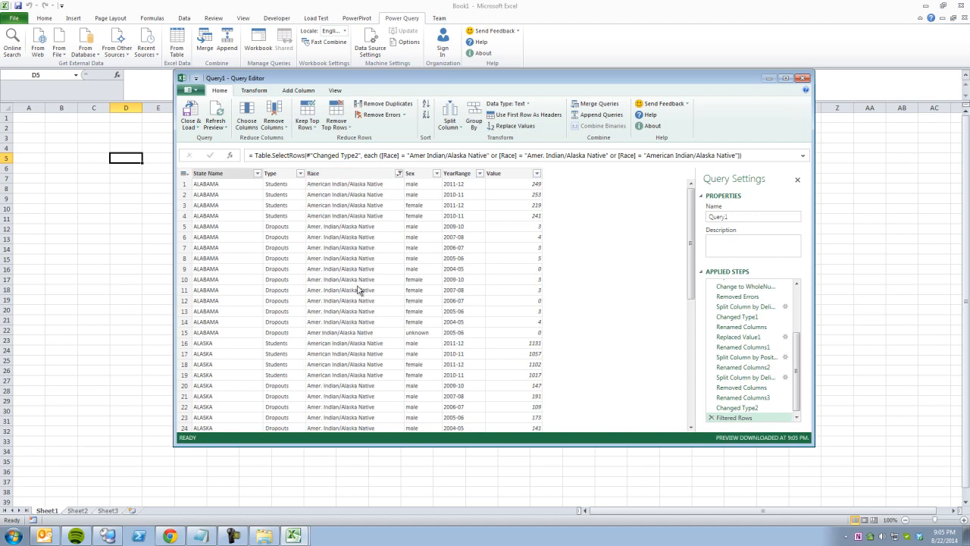
Select the full 'American Indian/Alaska Native' spelling in the formula, then pick an Amer. Indian/Alaska Native cell.
click(352, 218)
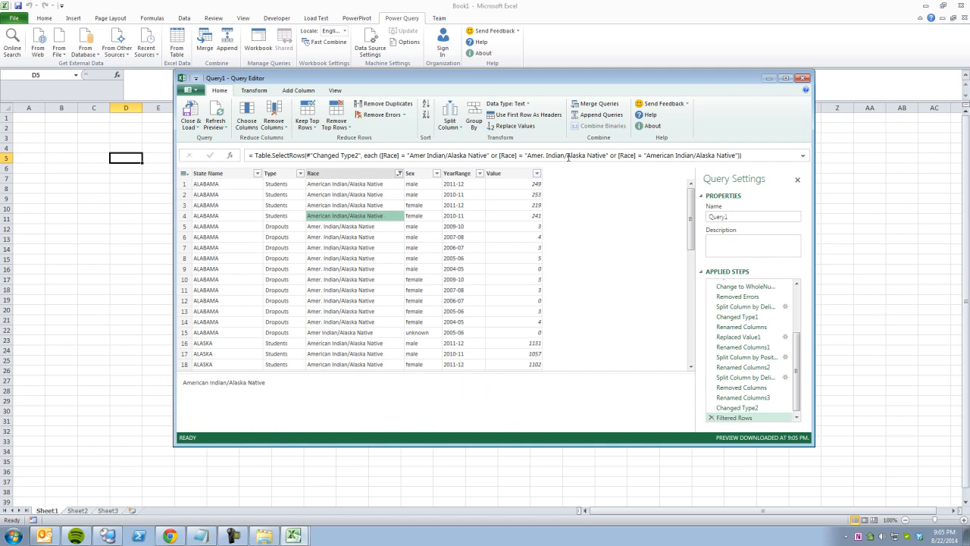
drag(646, 155, 733, 155)
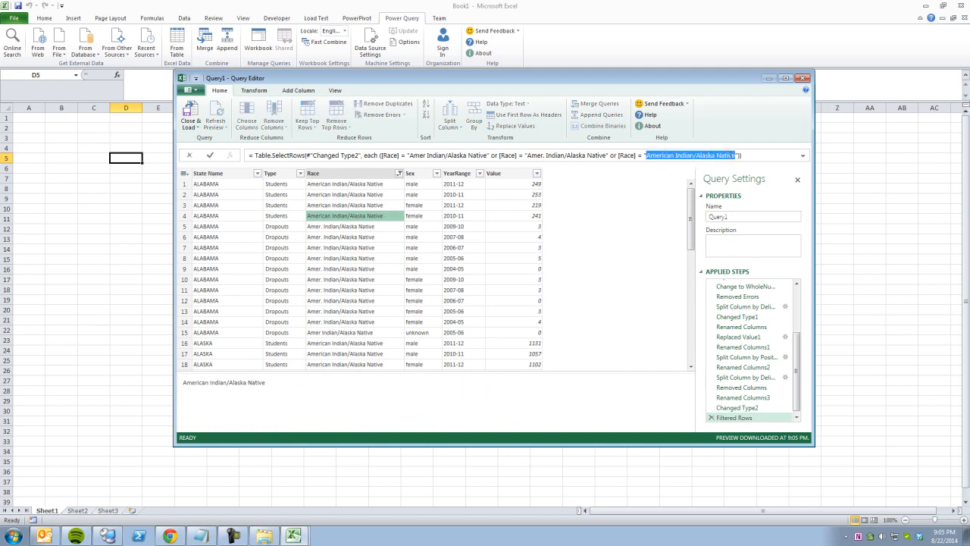
click(663, 234)
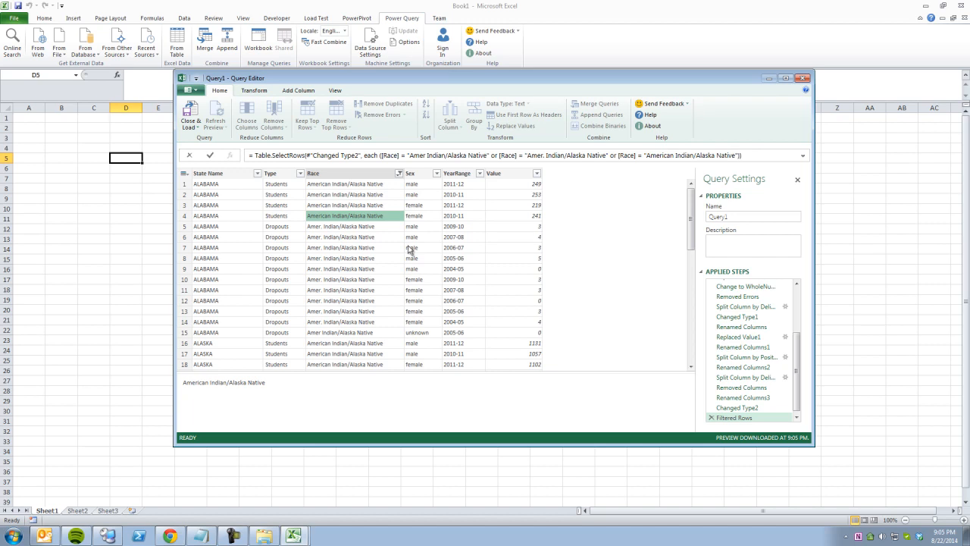
click(356, 236)
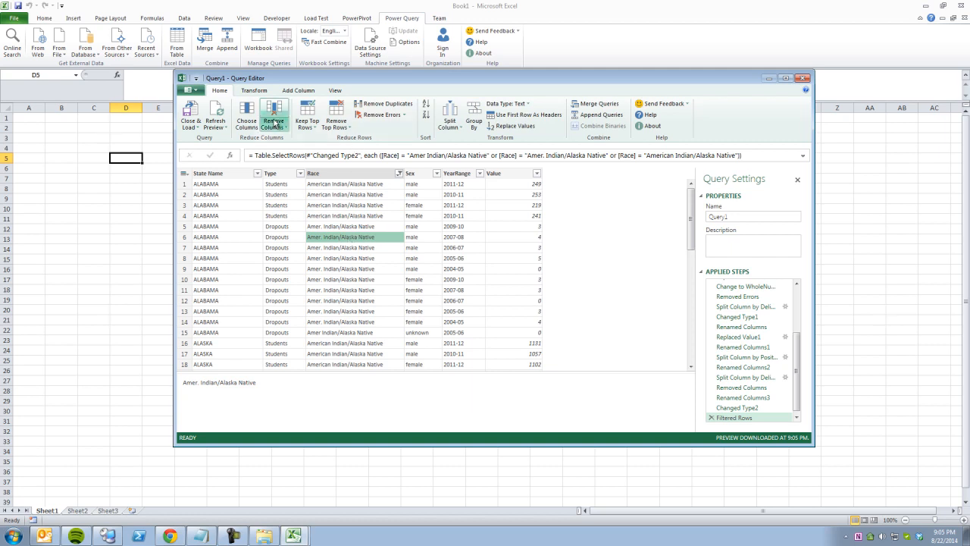
click(264, 94)
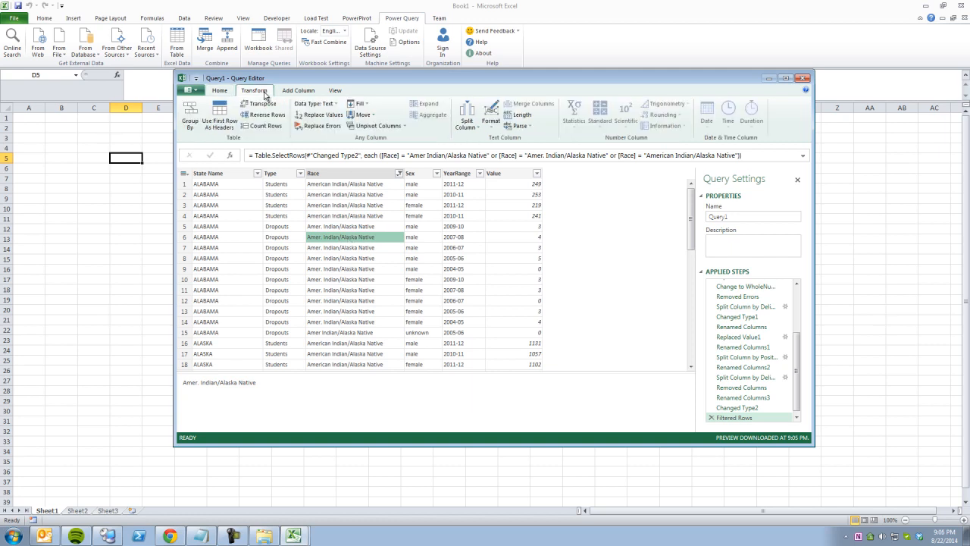
Replace 'Amer. Indian/Alaska Native' with 'American Indian/Alaska Native' in the Race column.
click(318, 114)
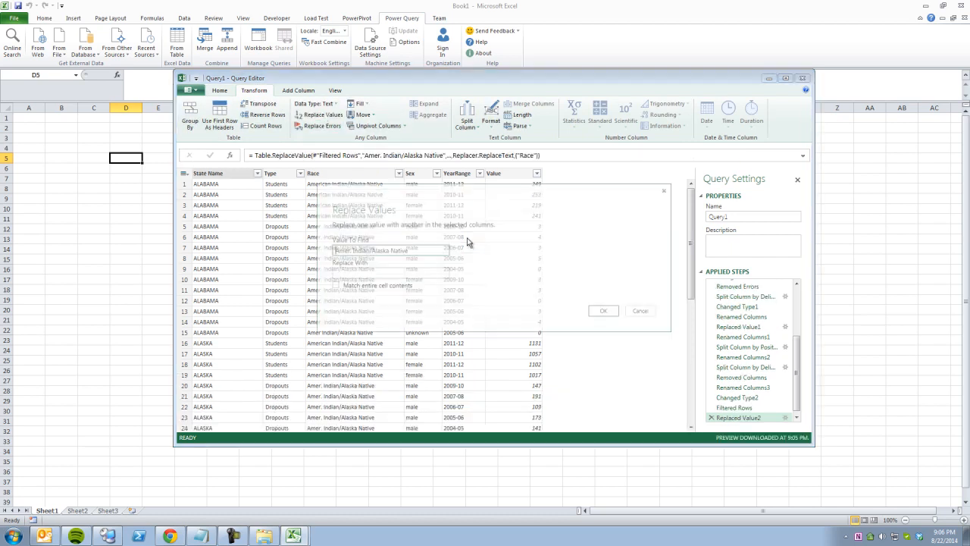
click(383, 275)
text(American Indian/Alaska Native)
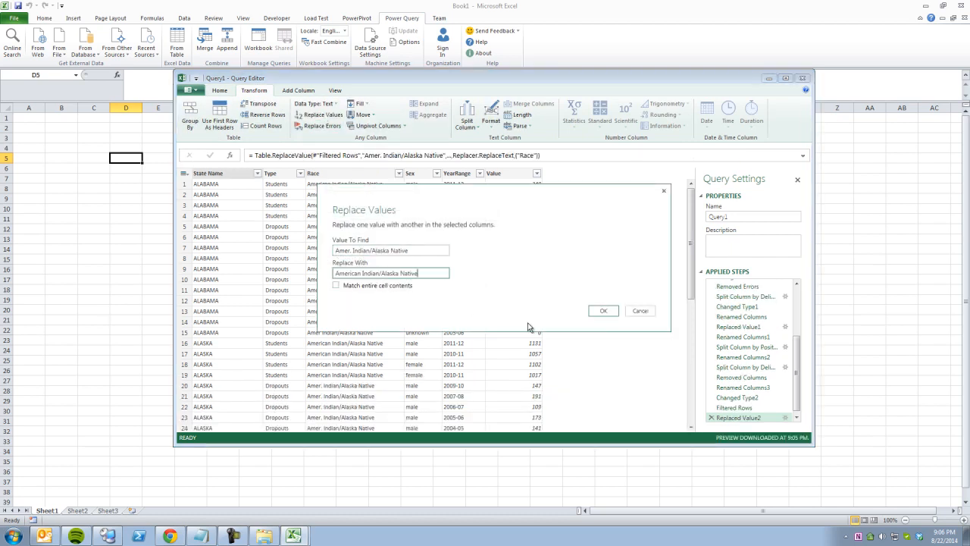
click(597, 311)
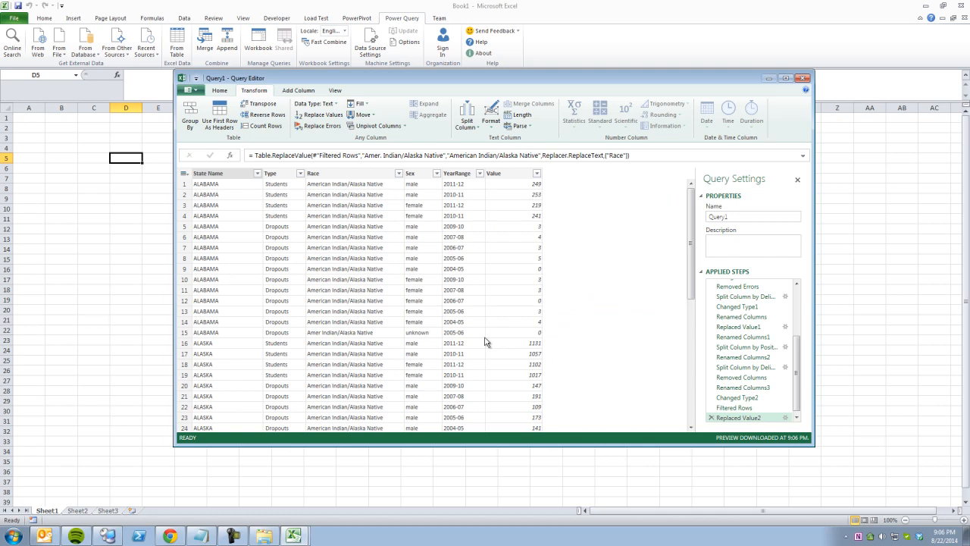
Replace 'Amer Indian/Alaska Native' with the full spelling too, then check the remaining Race values.
click(364, 335)
click(317, 115)
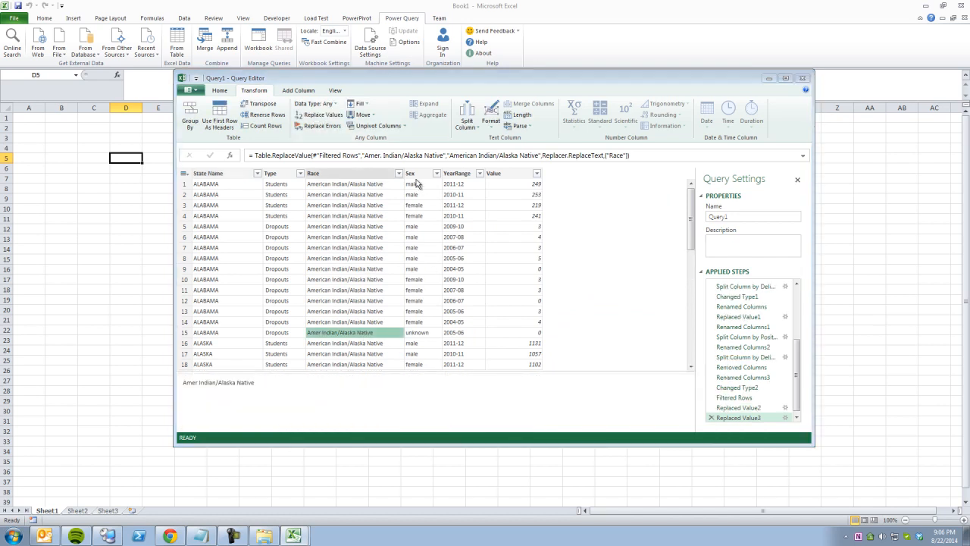
click(389, 275)
text(American Indian/Alaska Native)
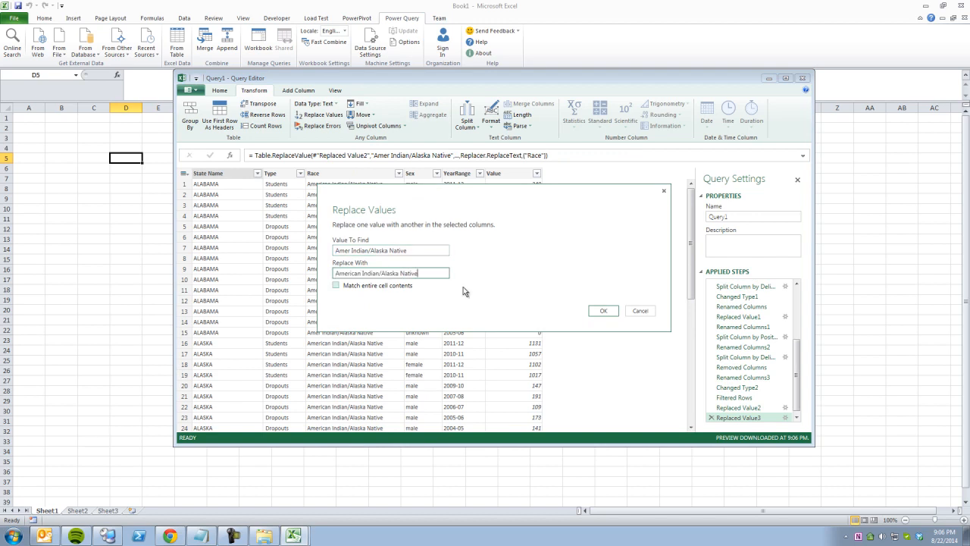
click(591, 310)
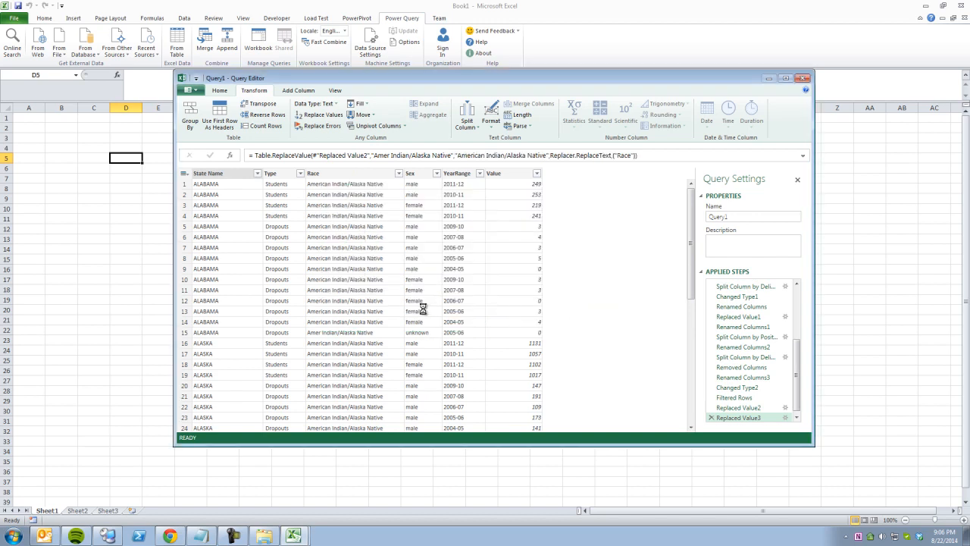
click(399, 173)
click(261, 265)
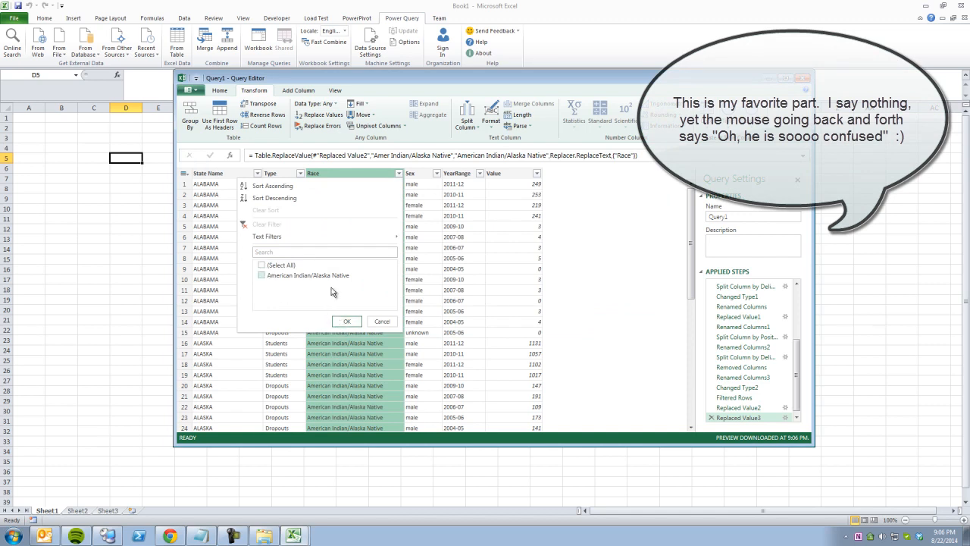
Delete the Filtered Rows step so every race appears again.
click(382, 321)
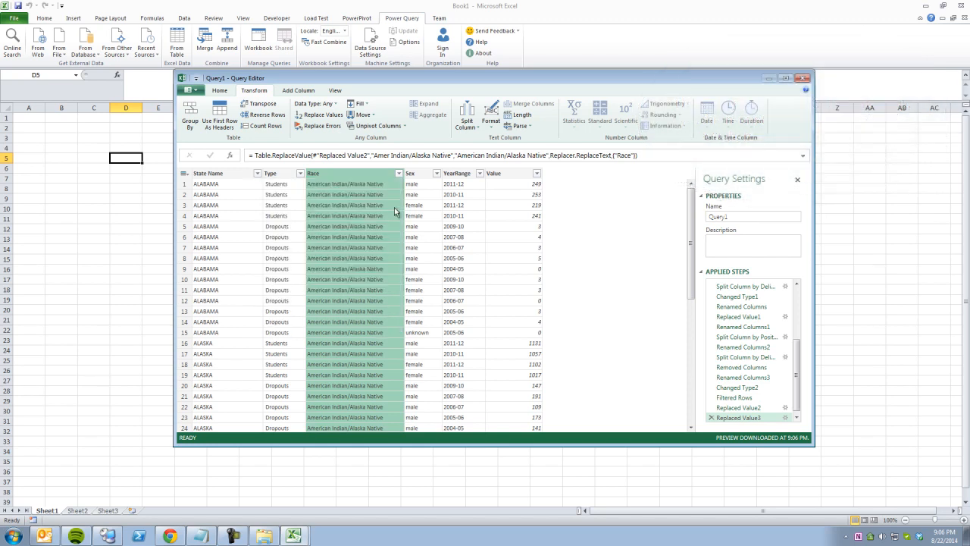
click(758, 399)
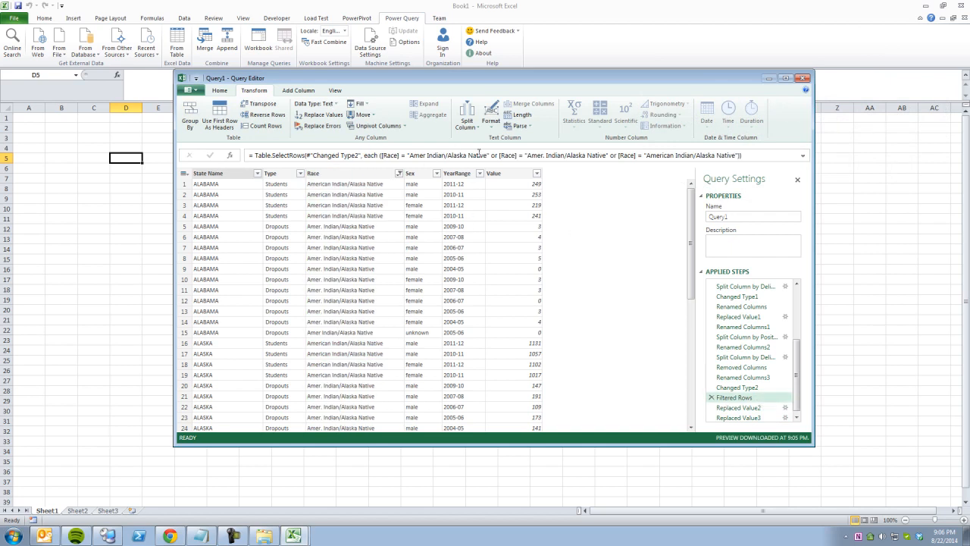
click(713, 399)
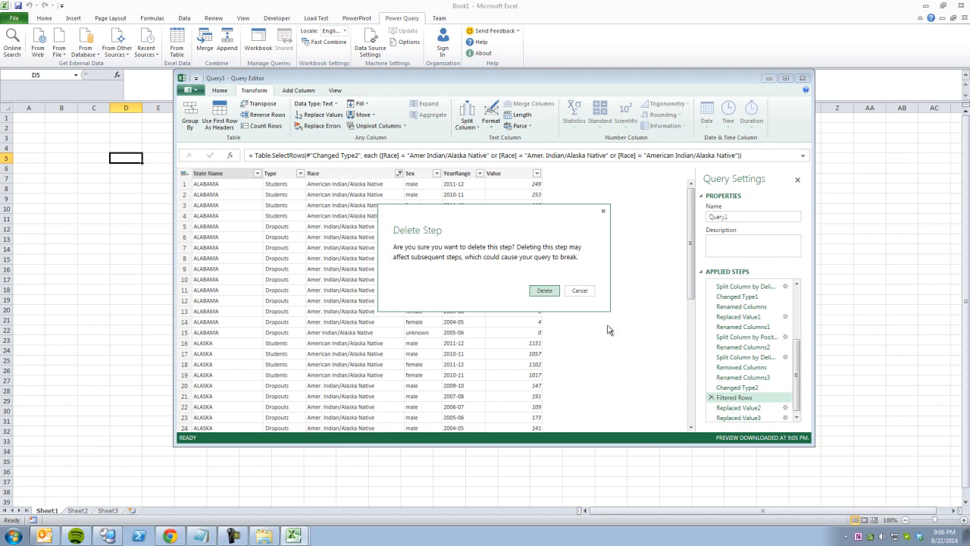
click(544, 291)
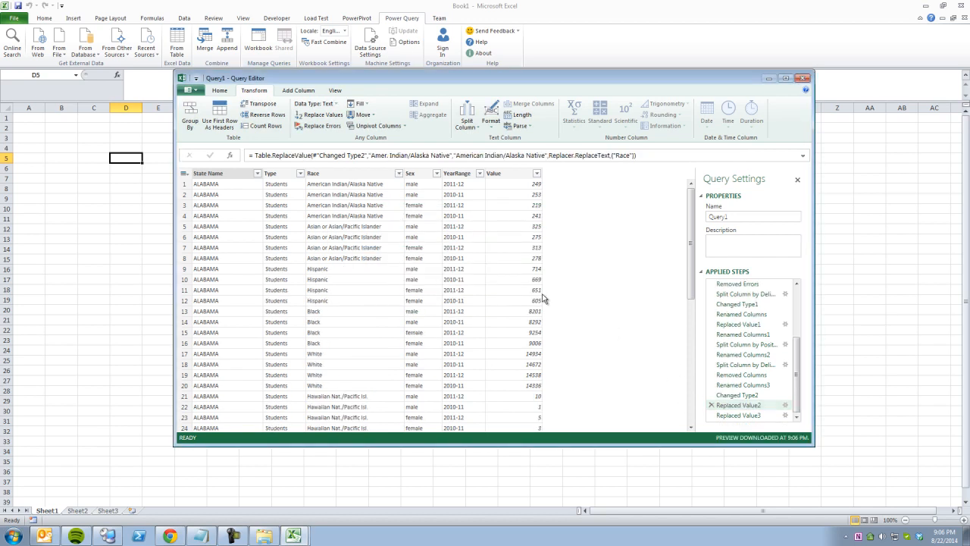
Review the Race values and both Replaced Value steps turning the abbreviations into American Indian/Alaska Native.
click(399, 174)
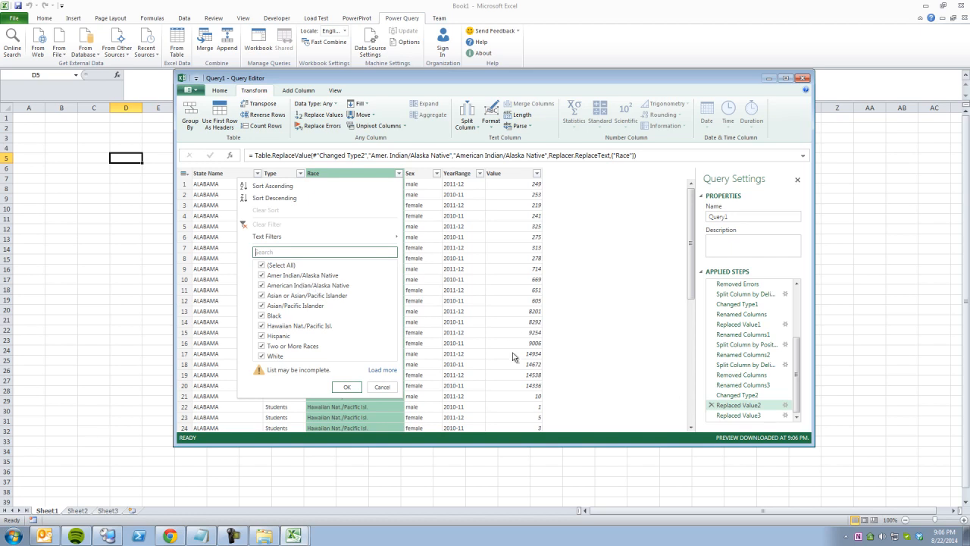
click(409, 383)
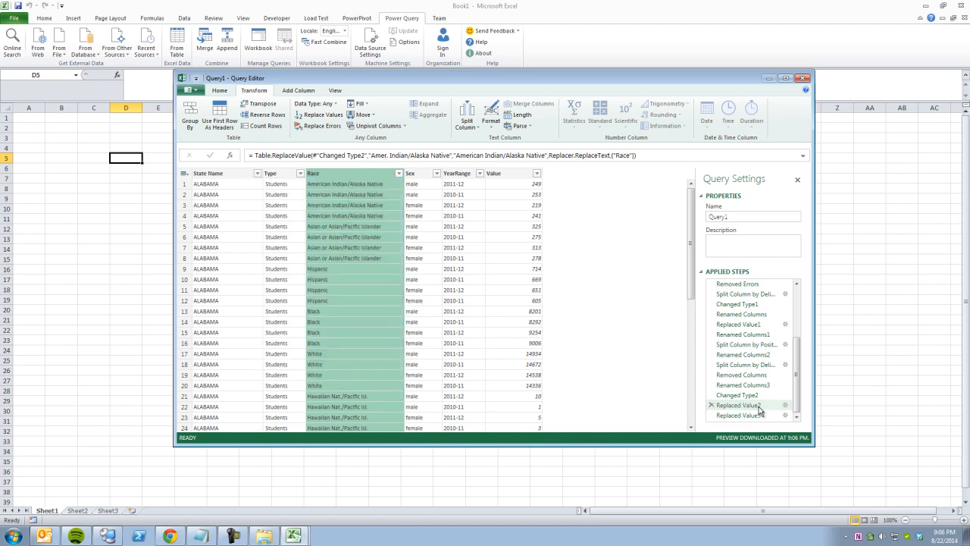
click(784, 405)
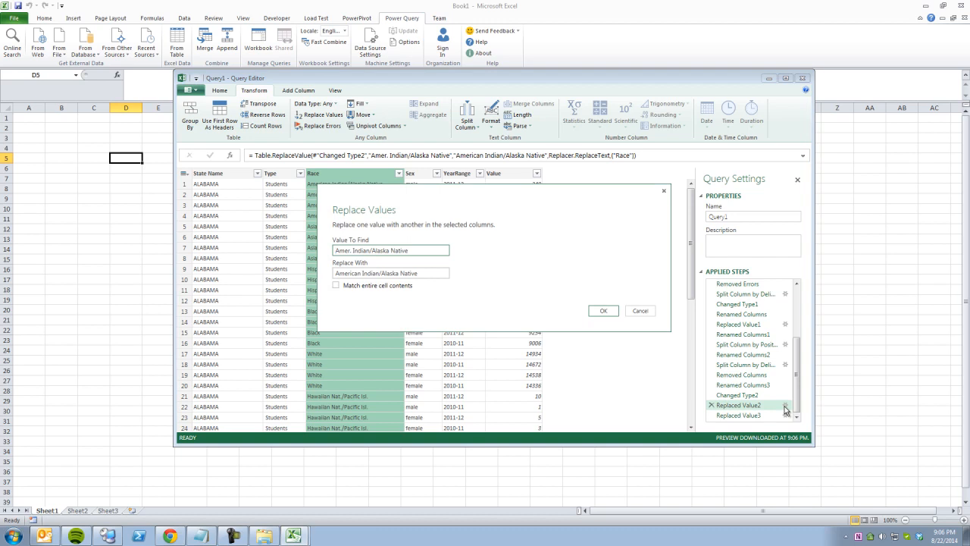
click(641, 311)
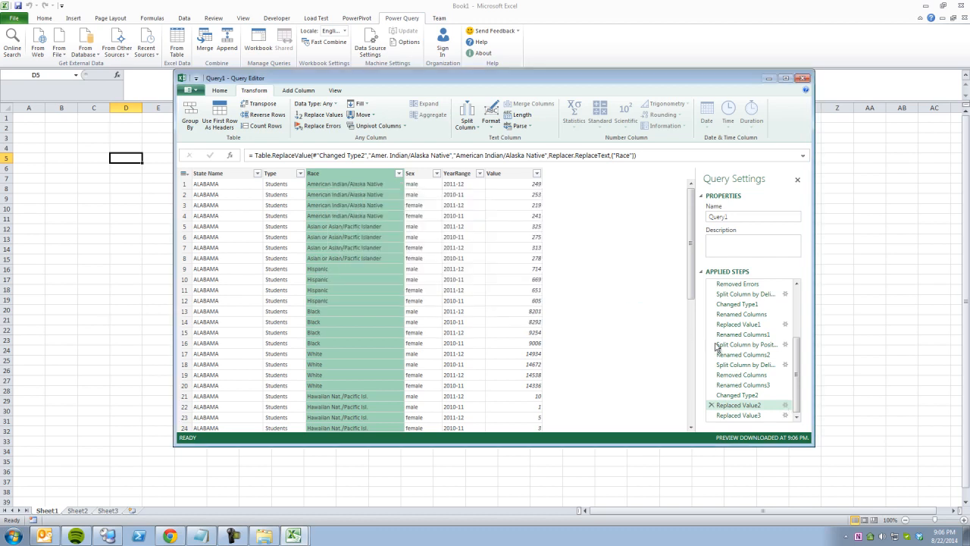
click(786, 415)
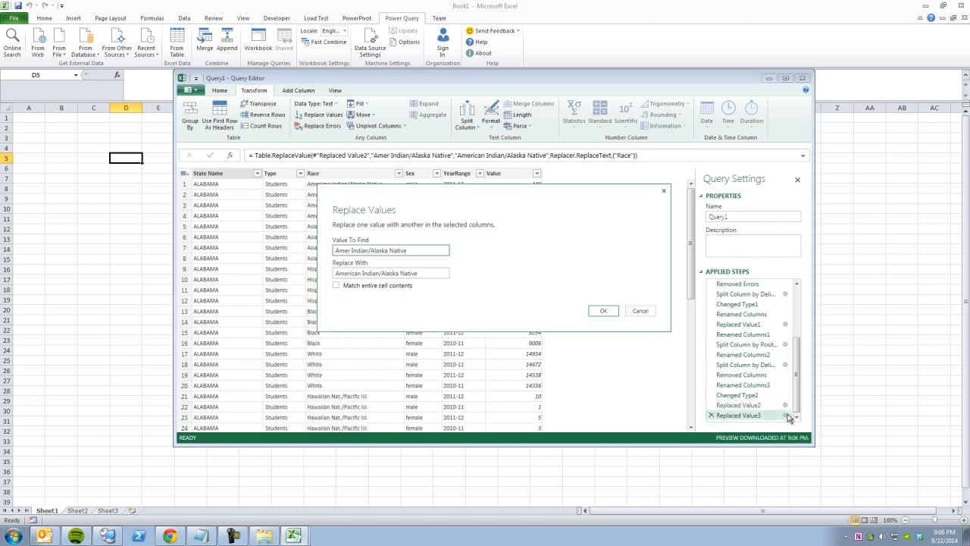
click(603, 311)
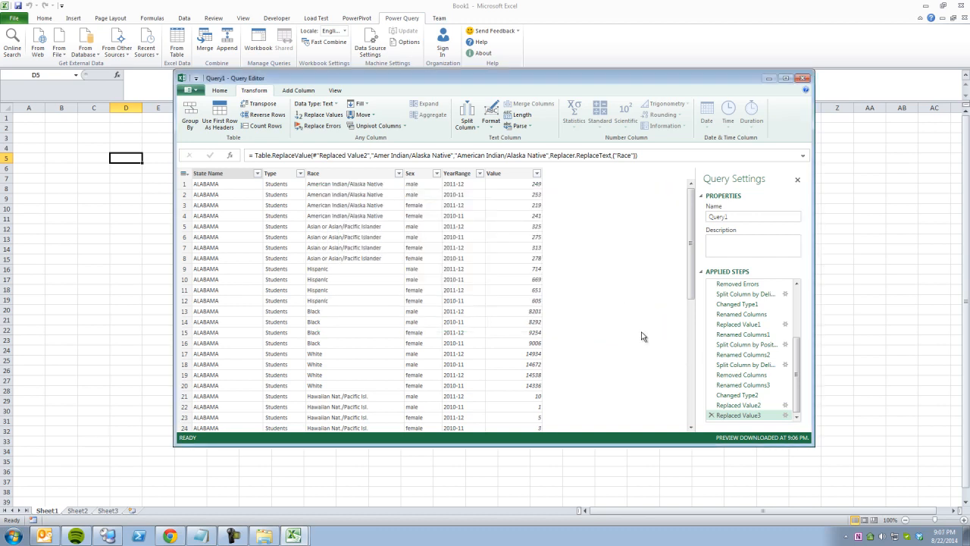
click(399, 174)
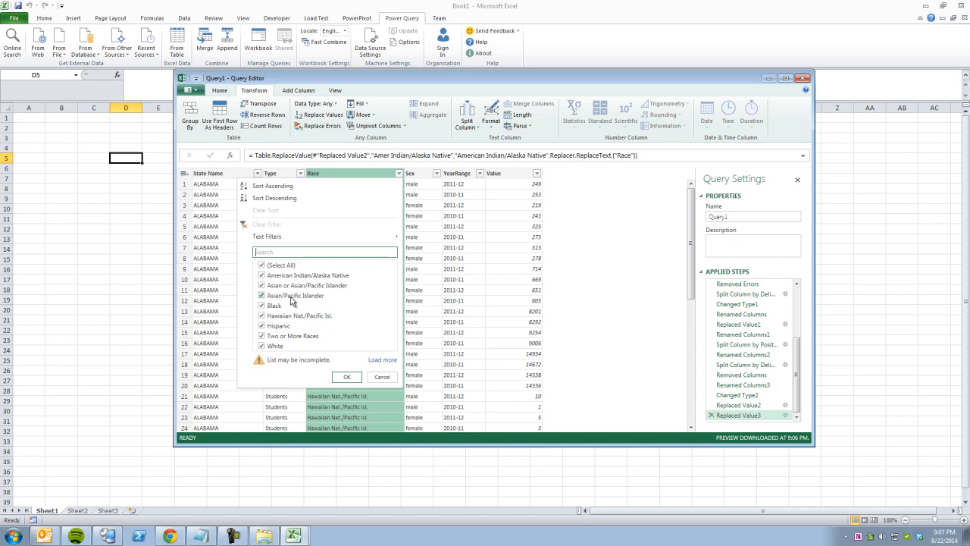
Filter Race to the Asian or Asian/Pacific Islander and Asian/Pacific Islander rows.
click(262, 264)
click(261, 284)
click(262, 294)
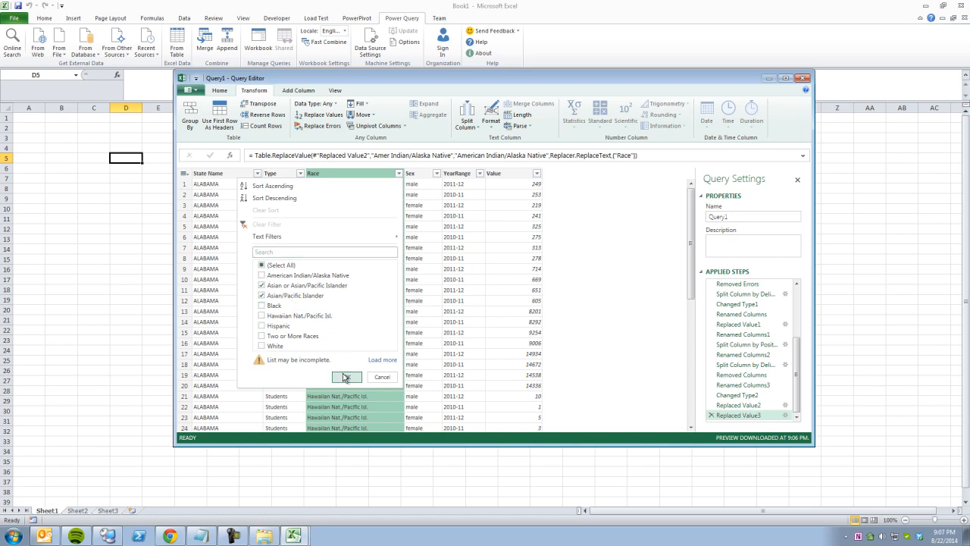
click(342, 376)
Replace 'Asian or Asian/Pacific Islander' with 'Asian/Pacific Islander' in the Race column.
click(368, 250)
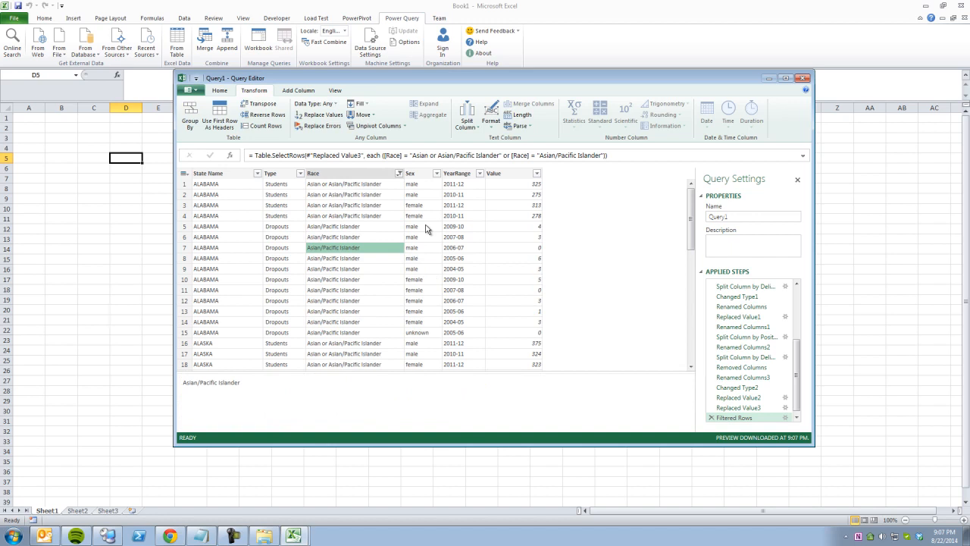
drag(541, 155, 599, 156)
key(ctrl+c)
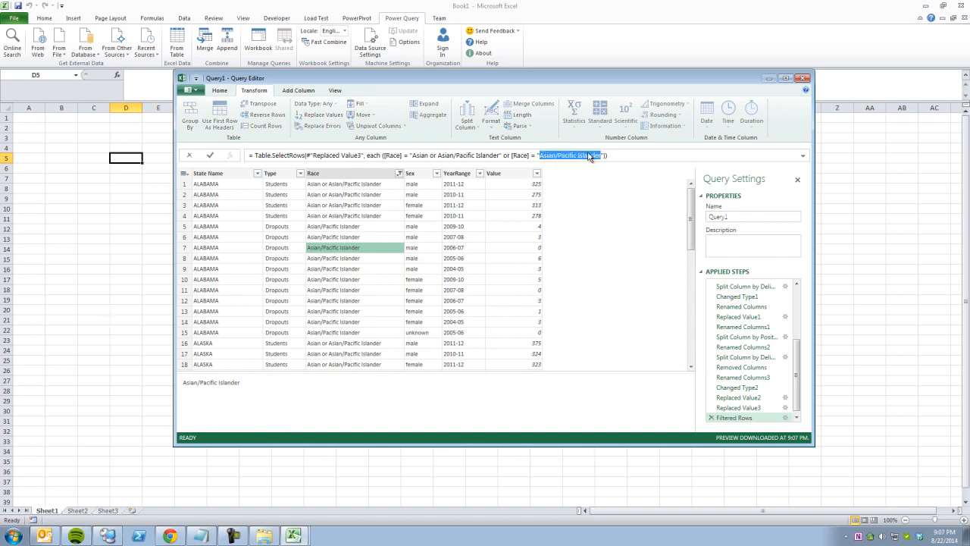
click(548, 245)
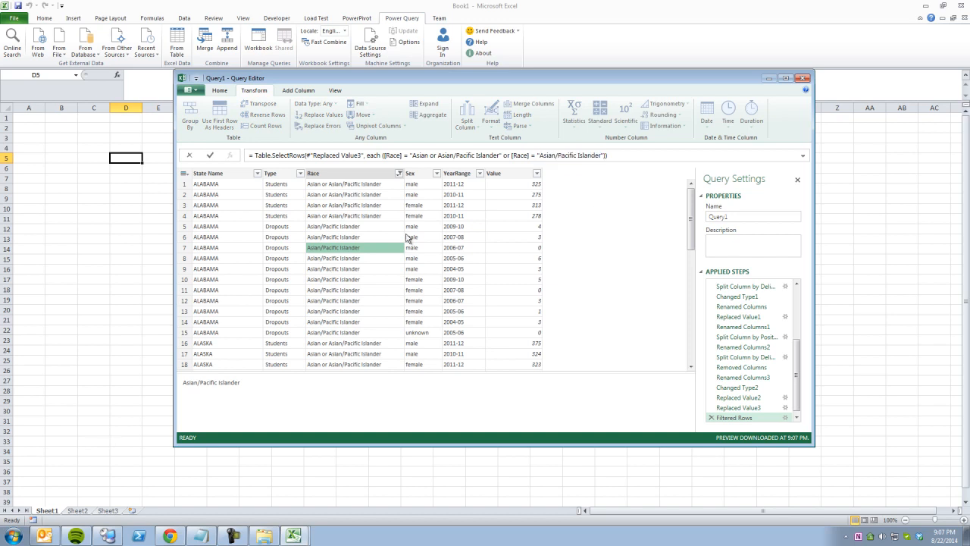
click(362, 217)
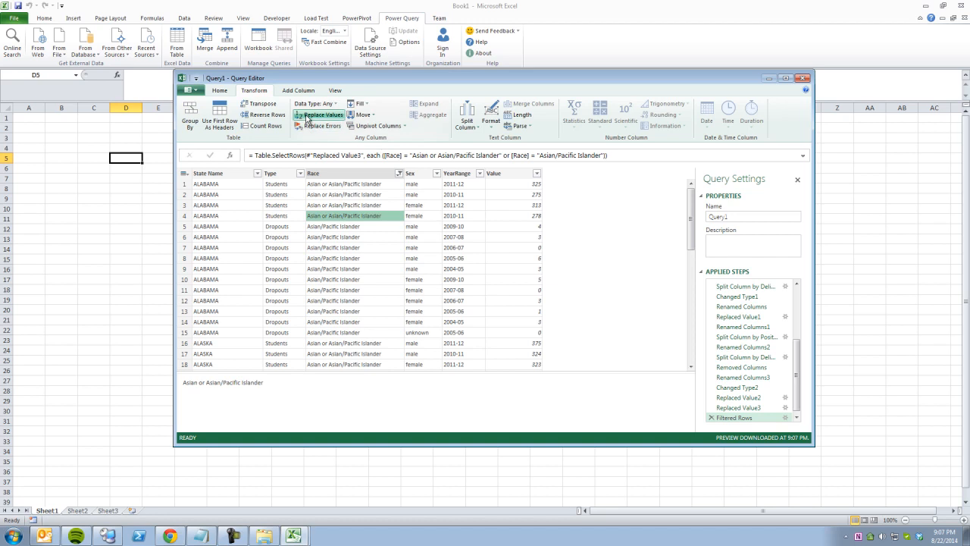
click(307, 118)
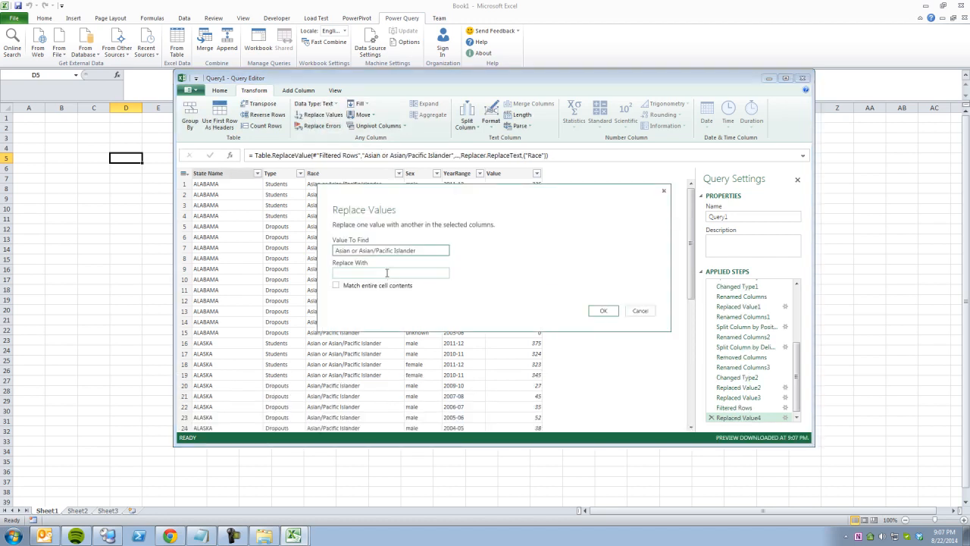
click(387, 273)
key(ctrl+v)
click(603, 310)
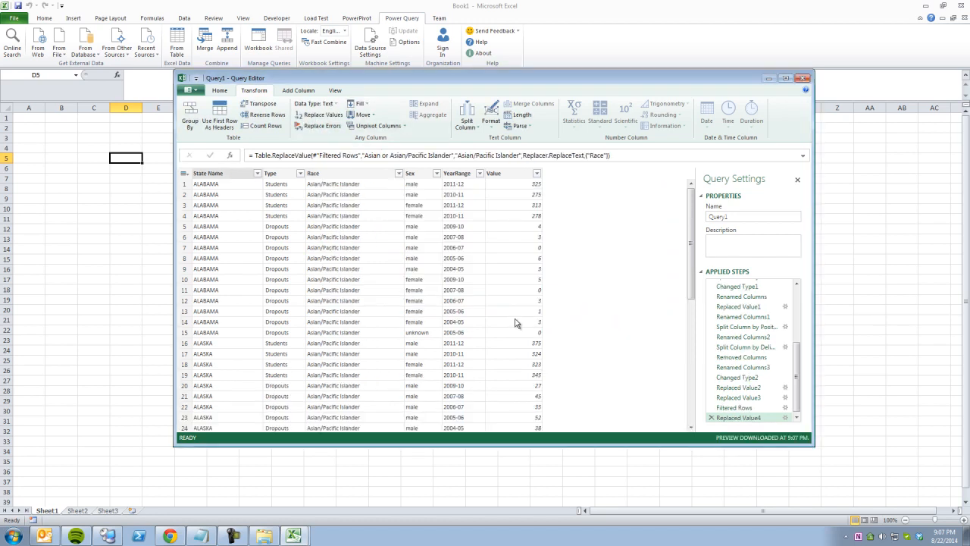
Delete the row-filter step and bring up the full Race value list again.
click(716, 407)
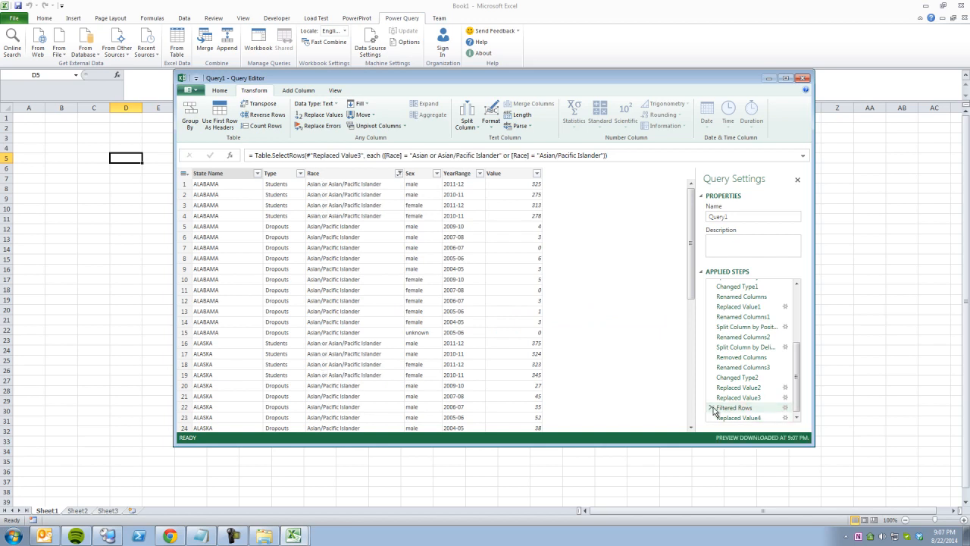
click(711, 408)
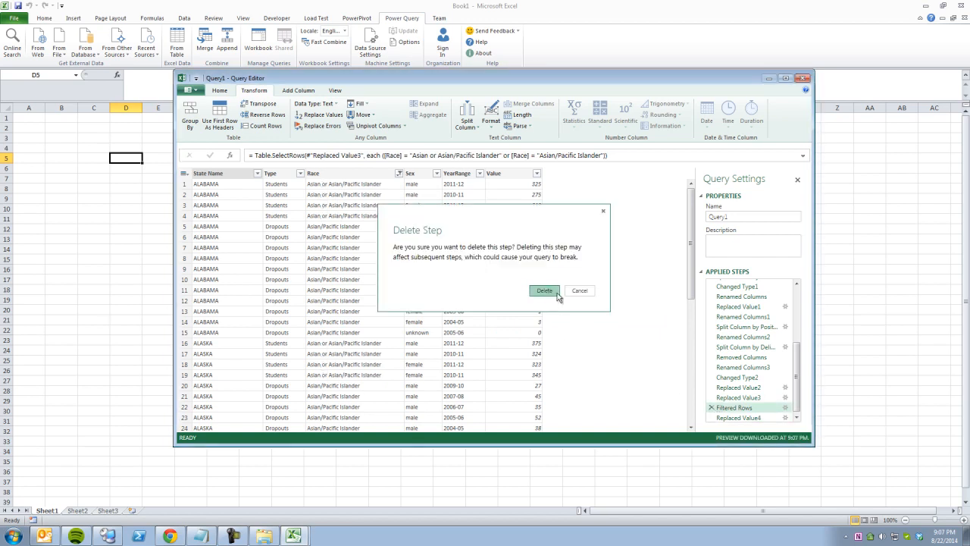
click(545, 291)
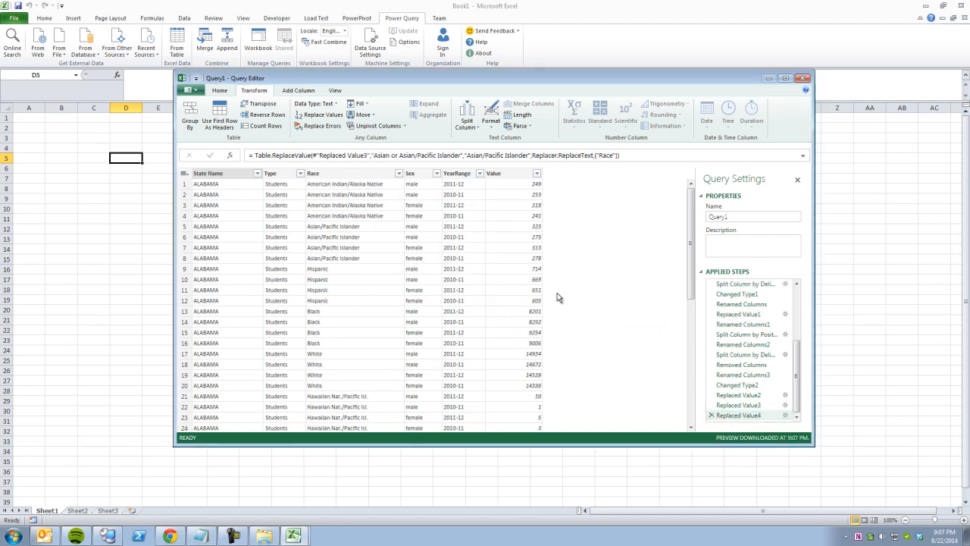
click(371, 233)
click(398, 172)
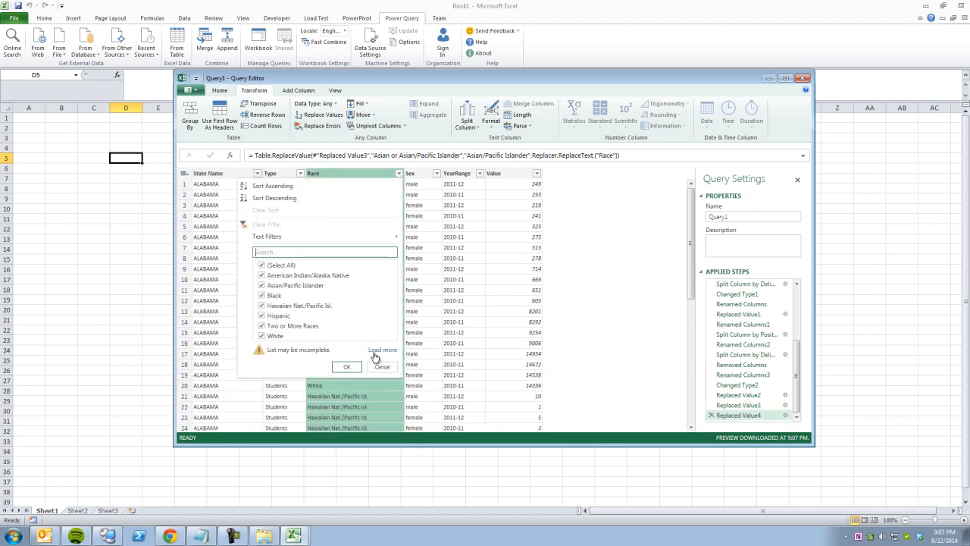
Close the Race filter with all values kept and rename Query1 to 'Education Query'.
click(348, 367)
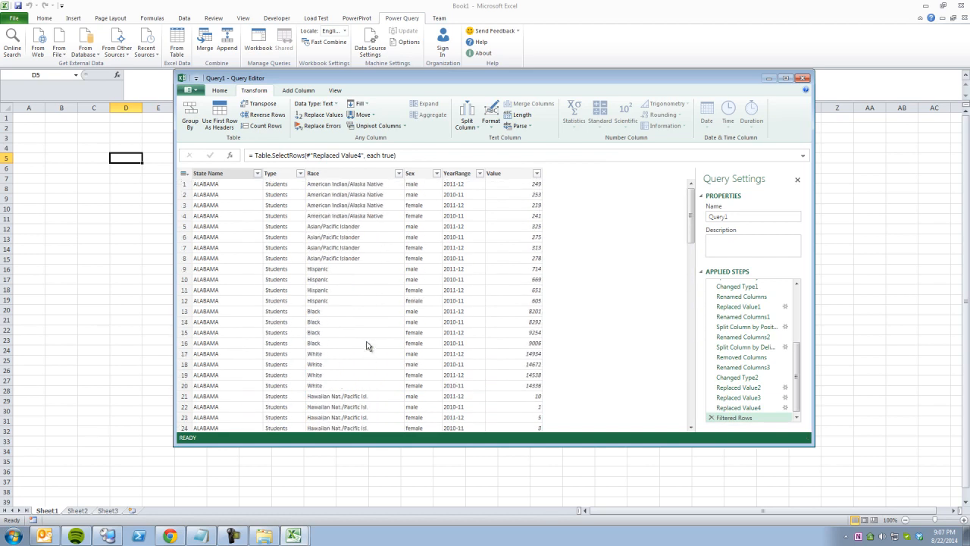
click(731, 219)
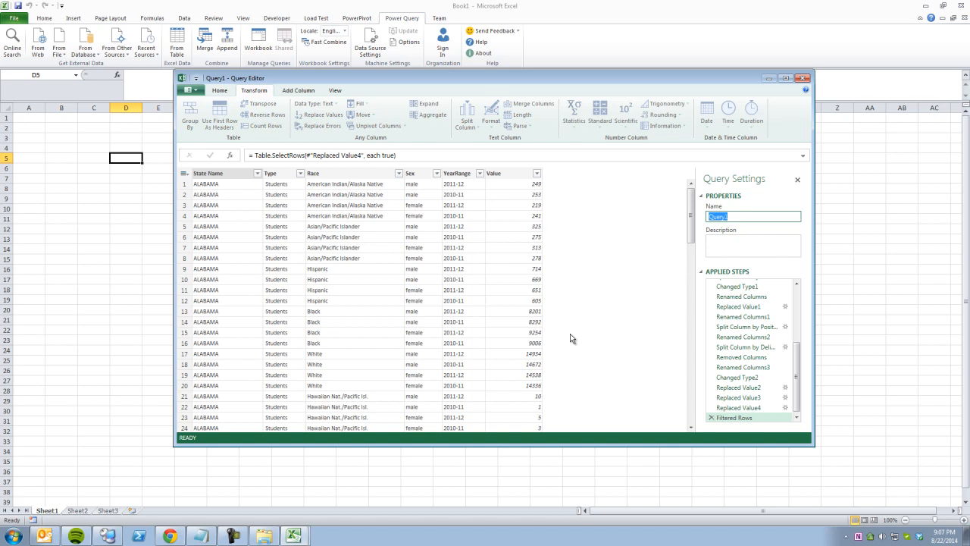
text(School Data QU)
key(ctrl+a)
text(E)
click(226, 92)
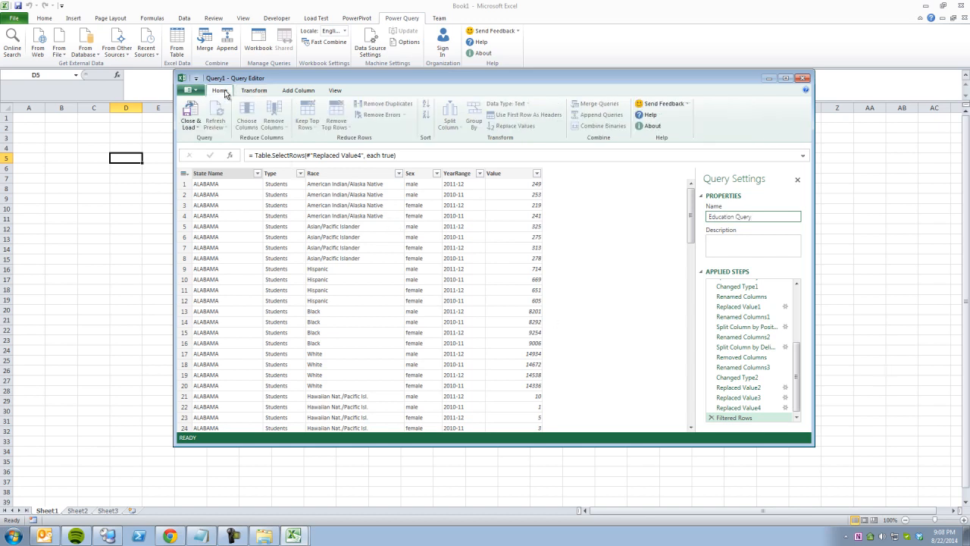
Load Education Query through Close & Load To with Only Create Connection.
click(190, 125)
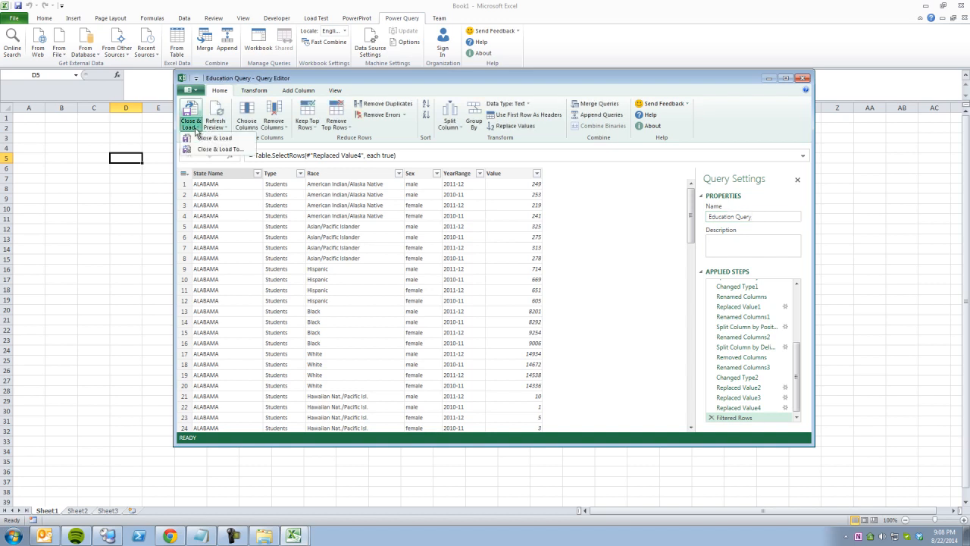
click(205, 151)
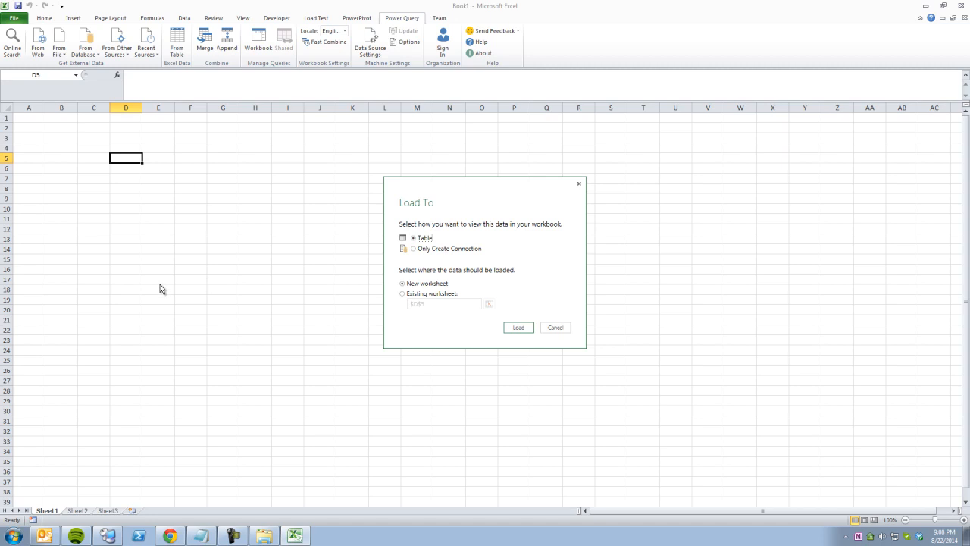
click(417, 248)
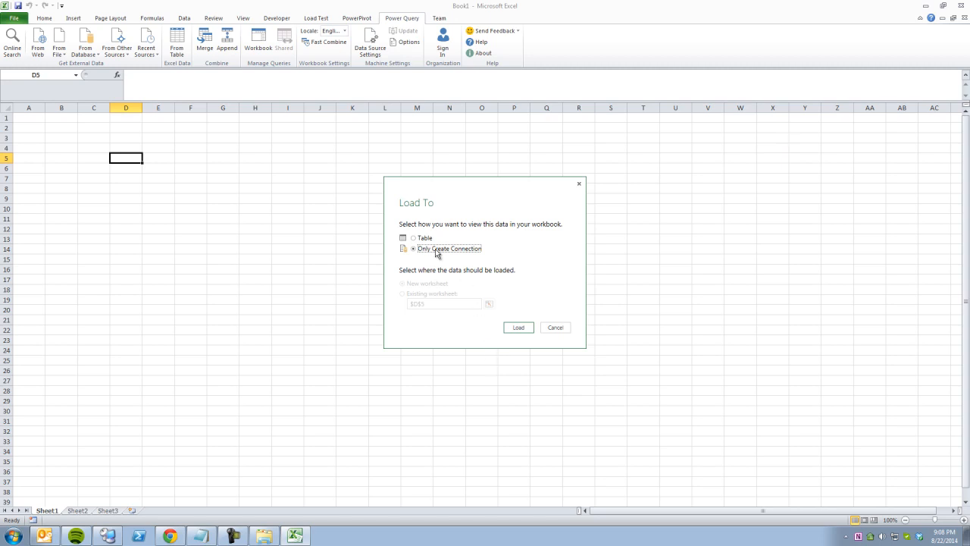
click(516, 328)
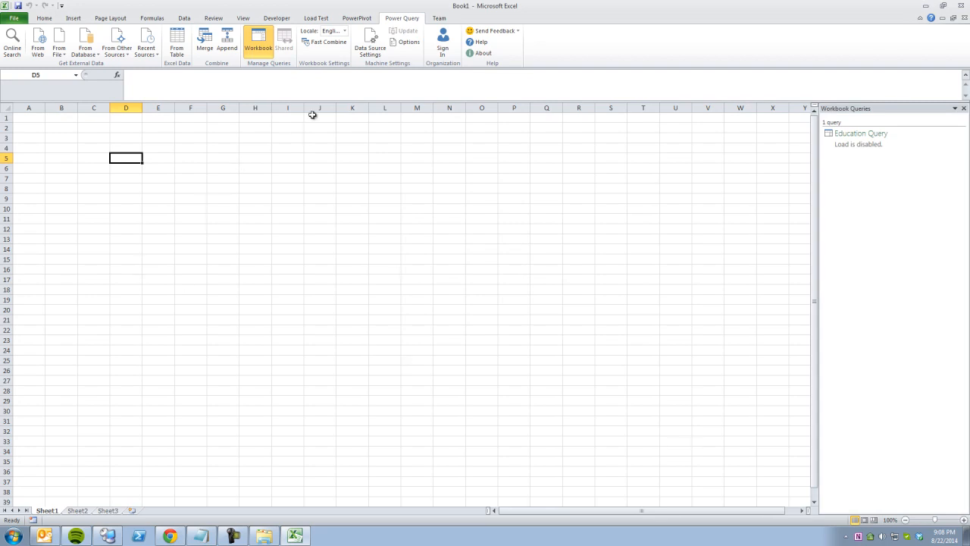
In the PowerPivot window, import the Power Query - Education Query connection and widen the Value column.
click(357, 19)
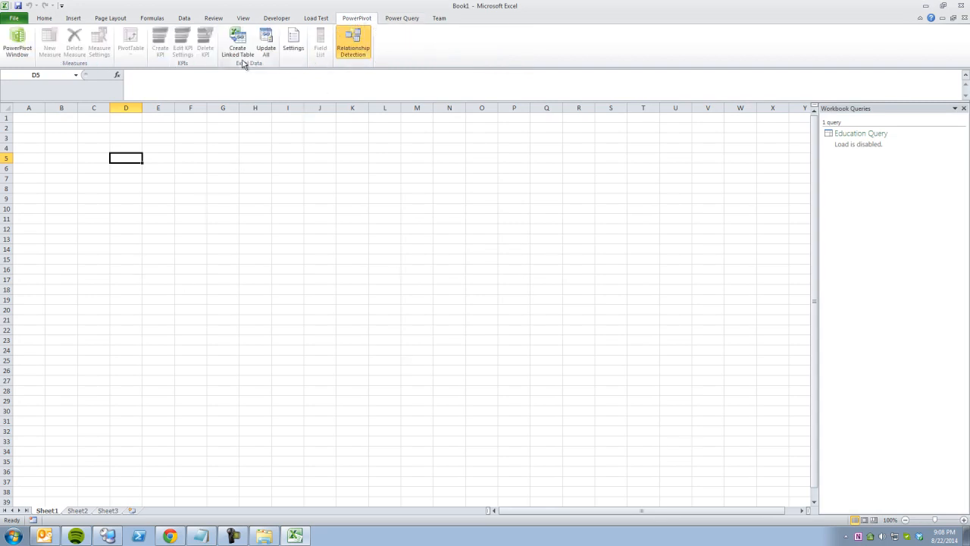
click(16, 52)
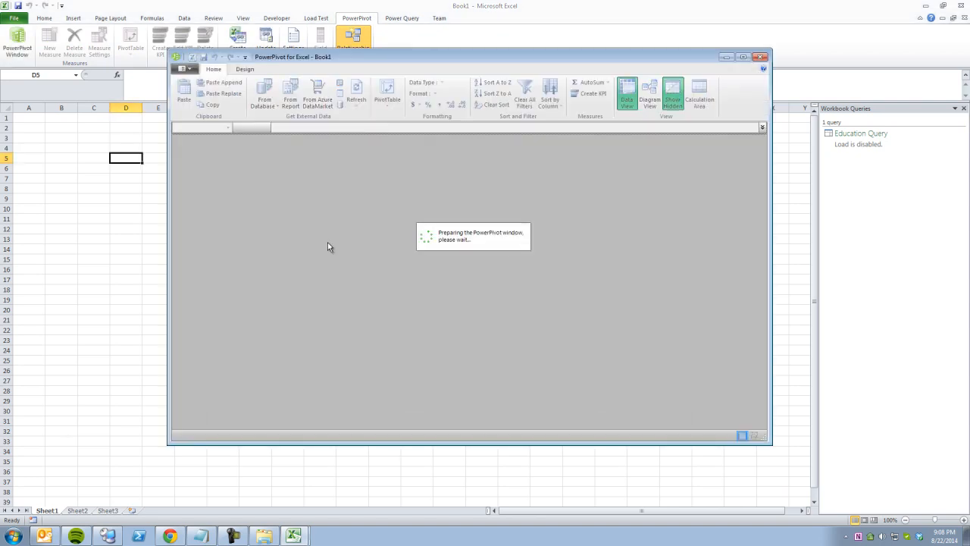
click(244, 69)
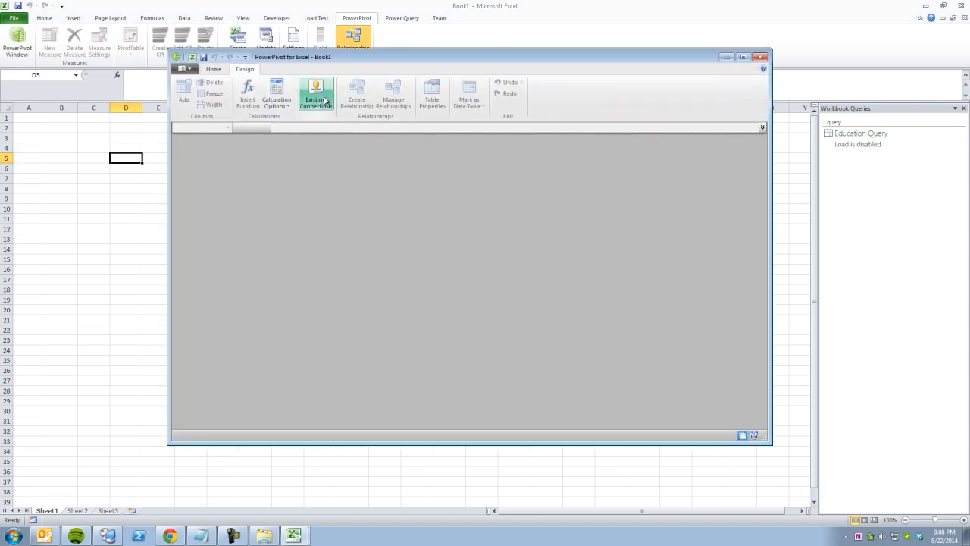
click(402, 292)
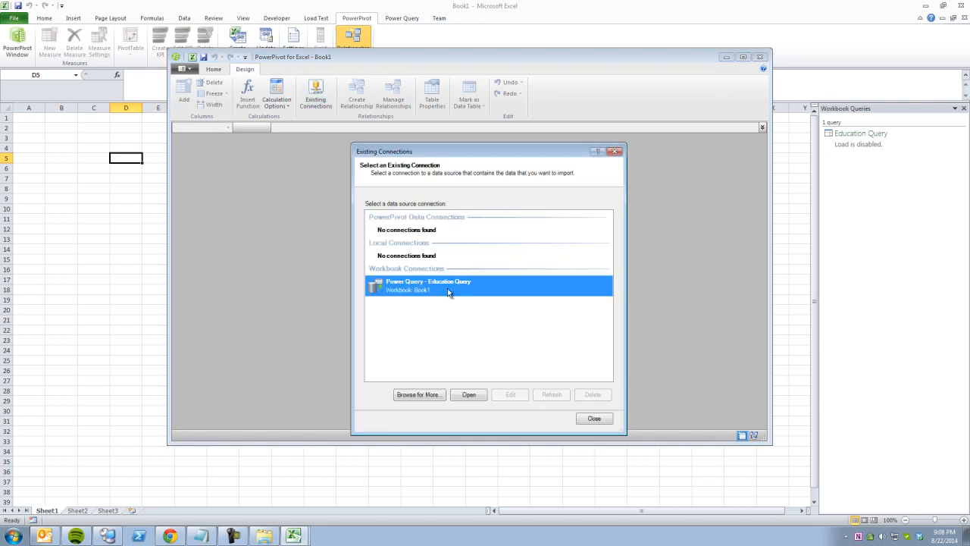
double_click(442, 286)
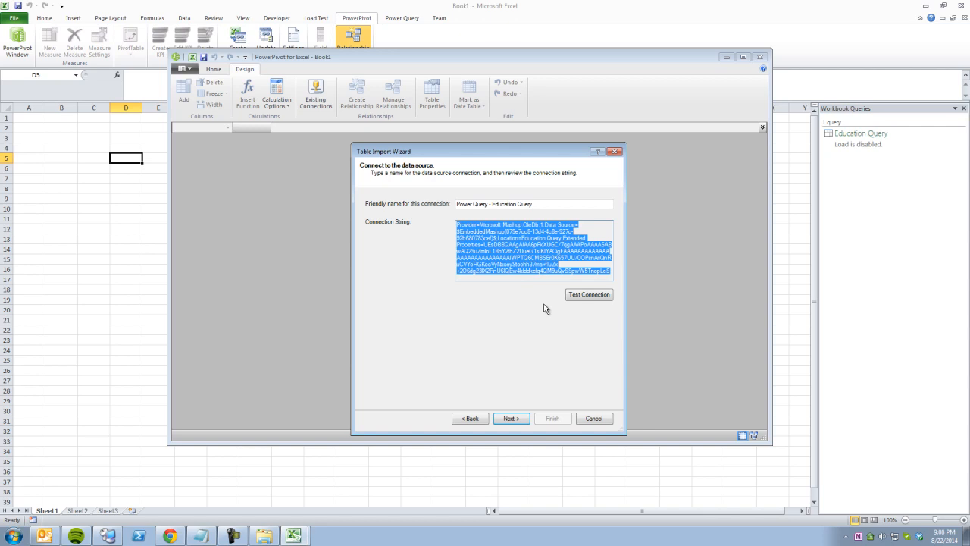
click(511, 418)
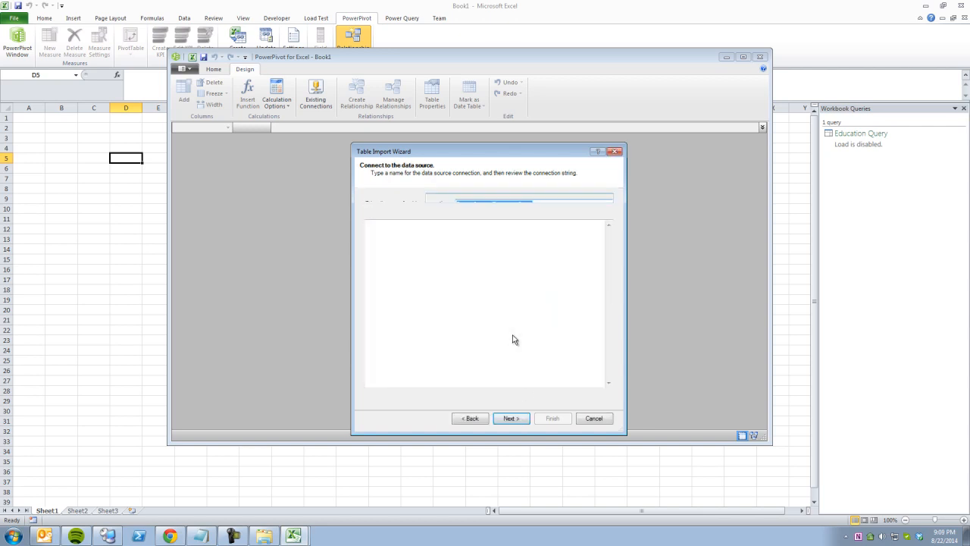
key(Return)
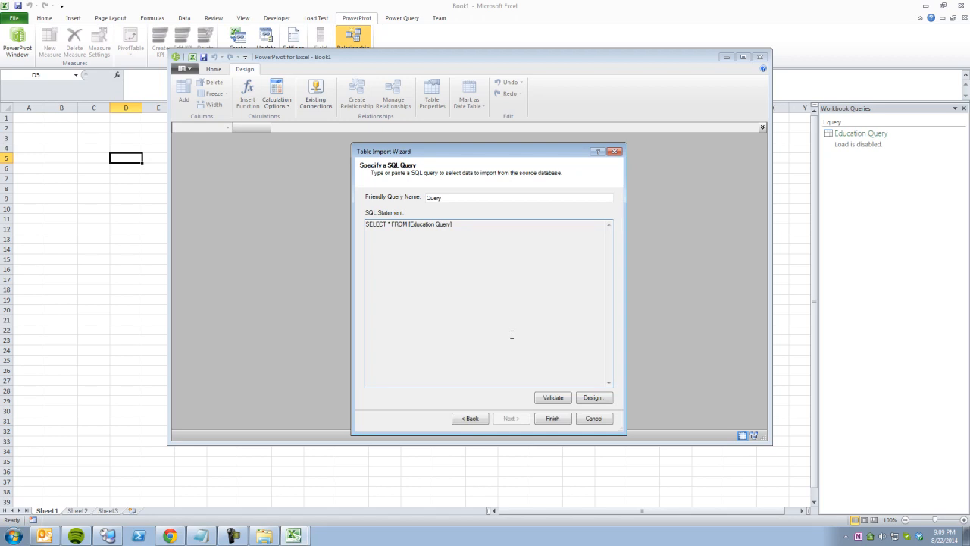
click(557, 422)
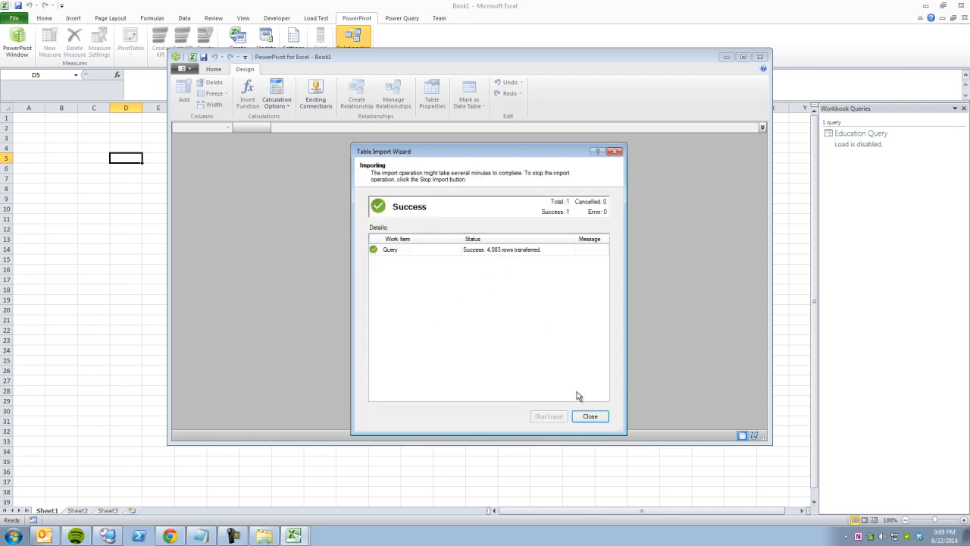
key(Return)
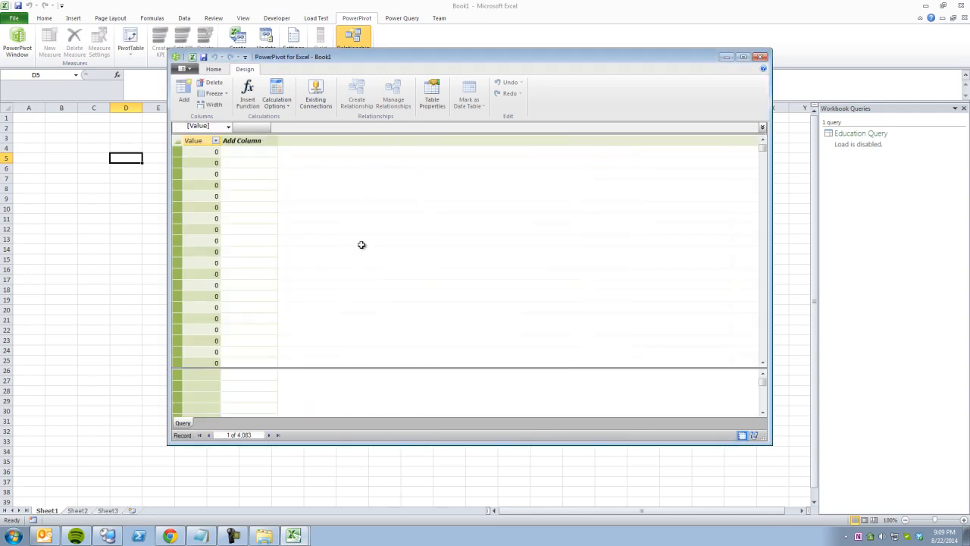
drag(222, 141, 230, 141)
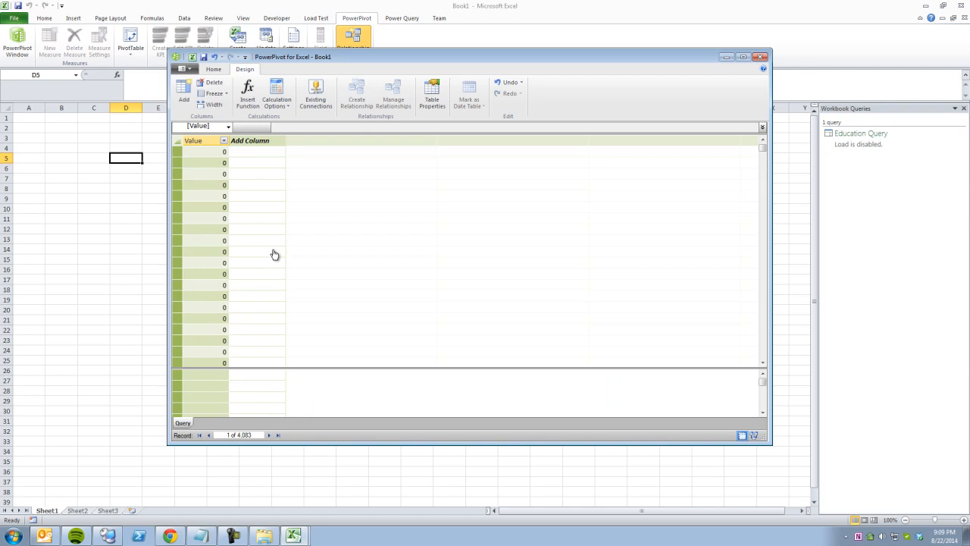